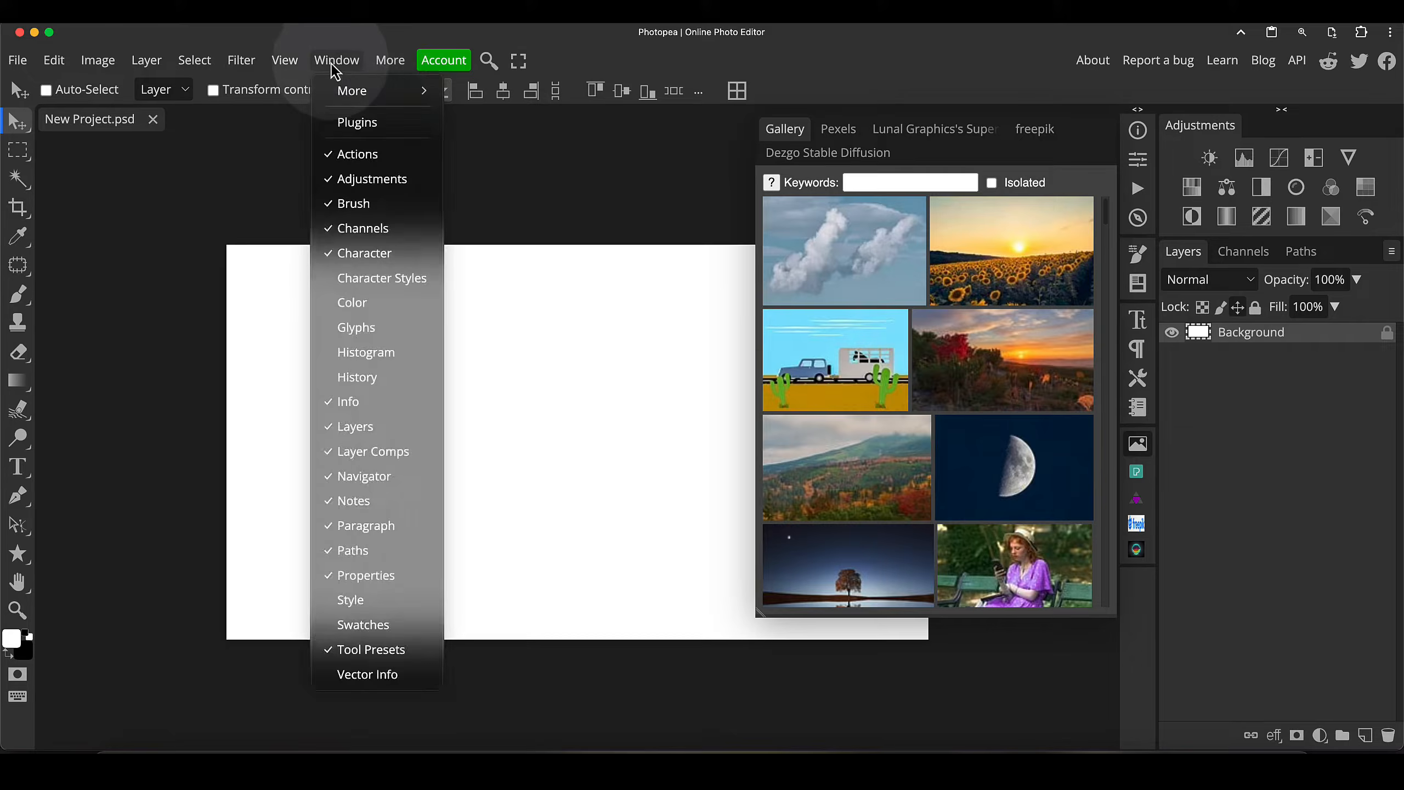
# Look over the stock image Gallery and read its note on the images' source and usage rights
pyautogui.moveTo(354, 90)
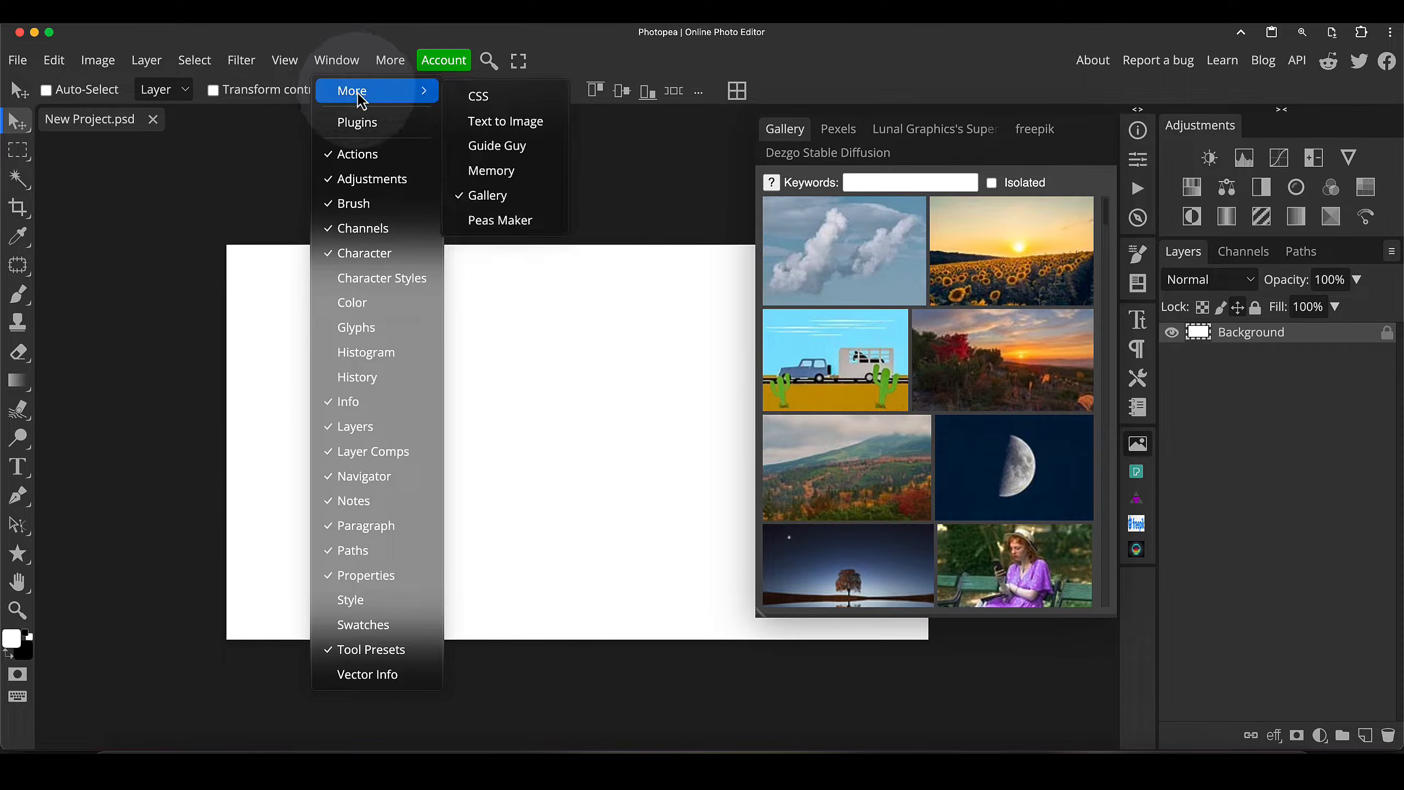
pyautogui.click(1167, 443)
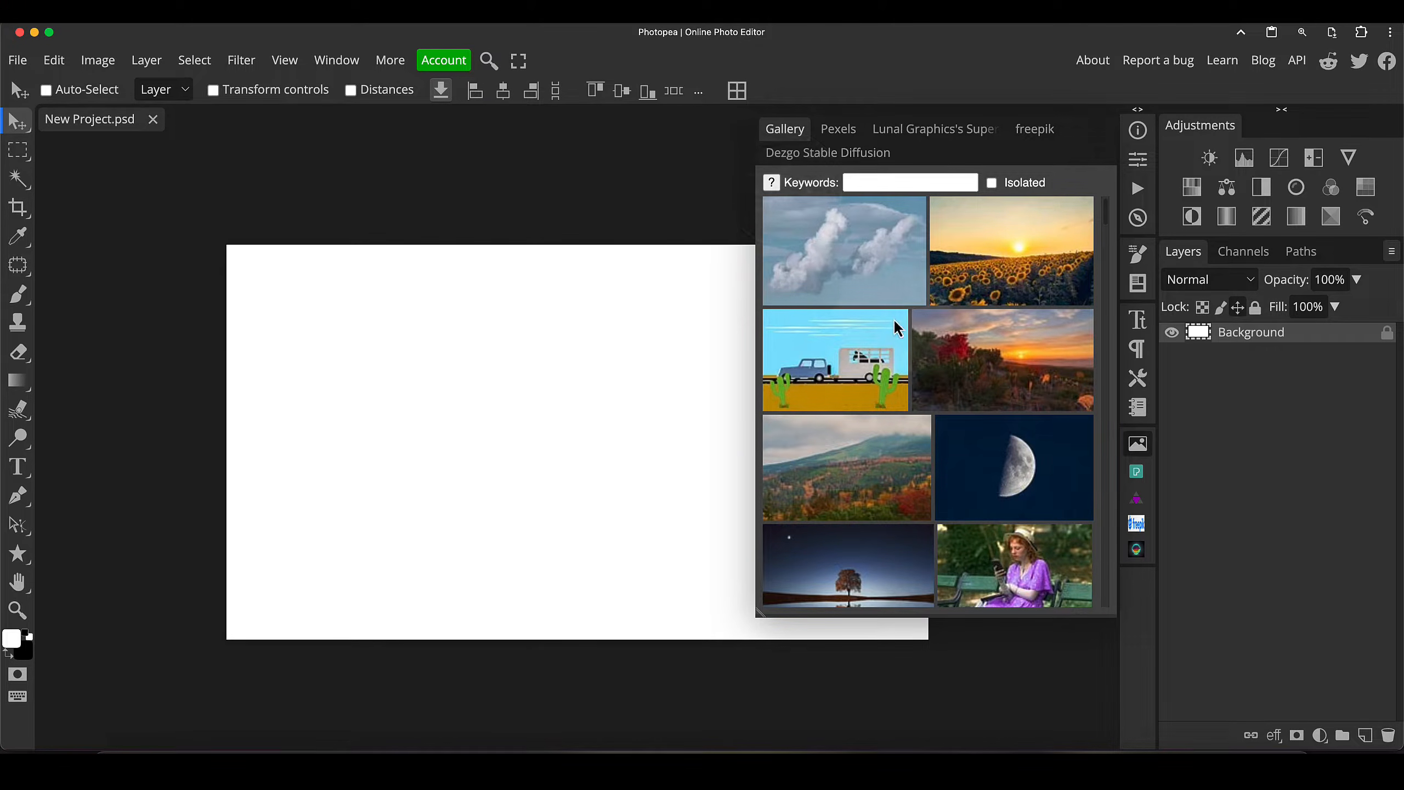
pyautogui.scroll(-3, 894, 310)
pyautogui.scroll(3, 897, 289)
pyautogui.click(771, 182)
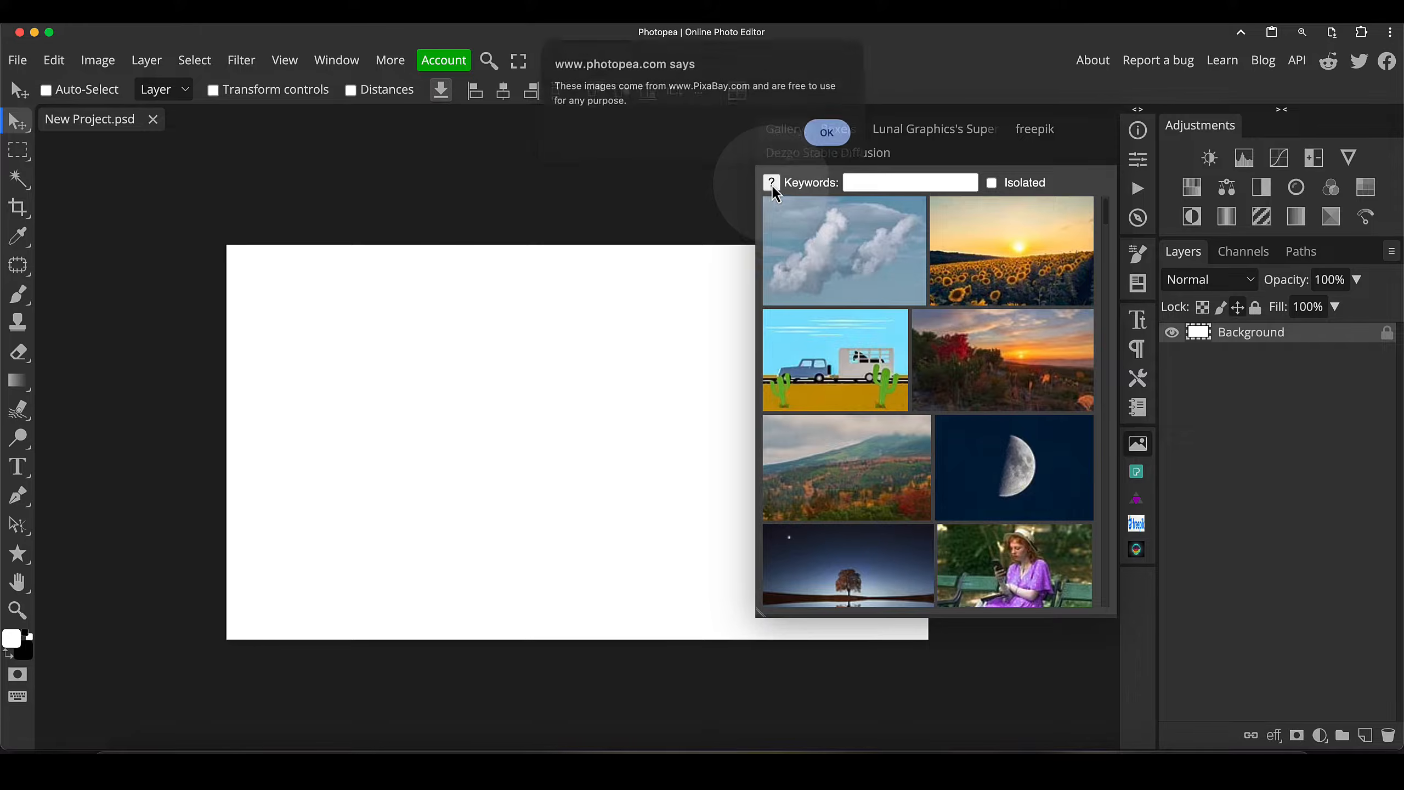
pyautogui.click(826, 136)
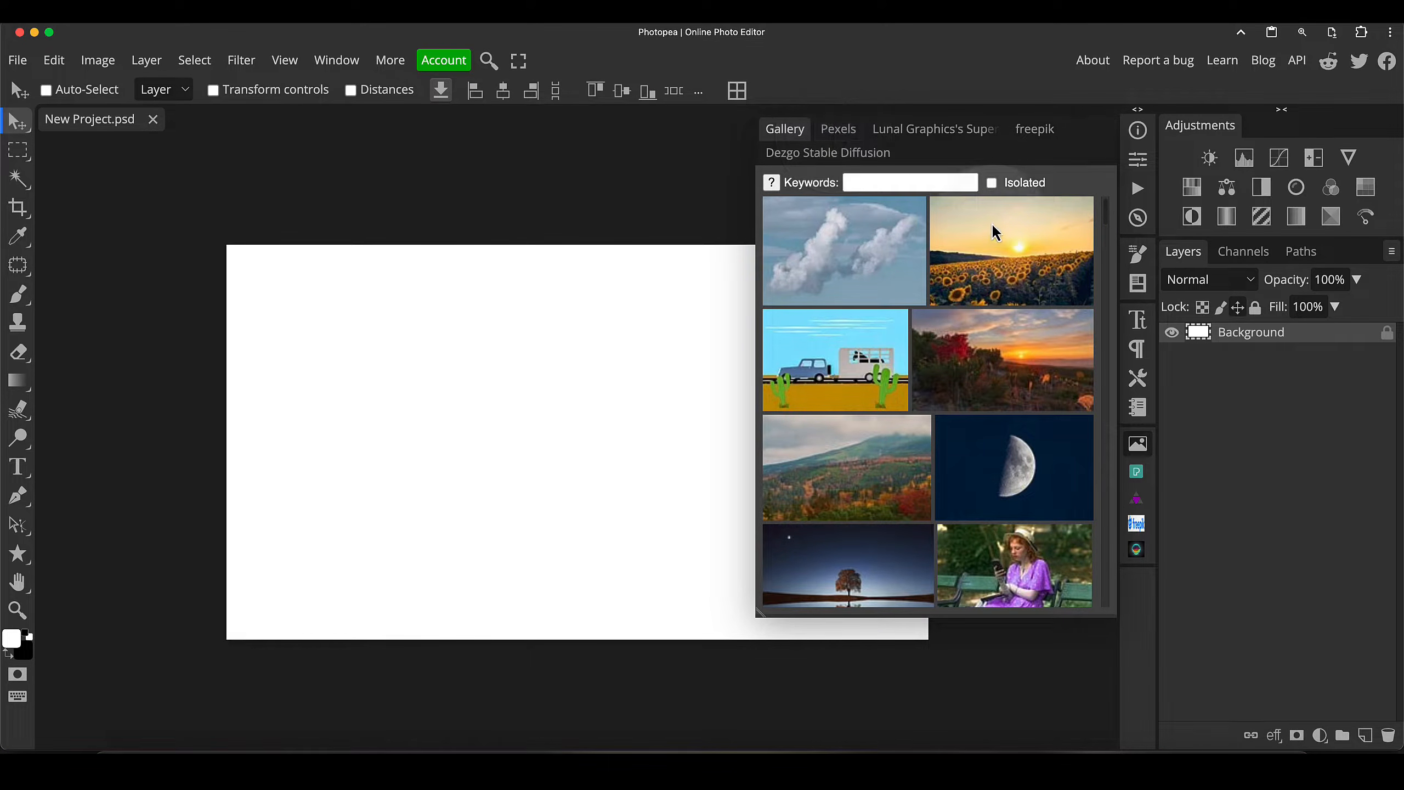
# Add the Gallery photo of sand with seashells and a starfish to the document as a new layer
pyautogui.scroll(-4, 995, 223)
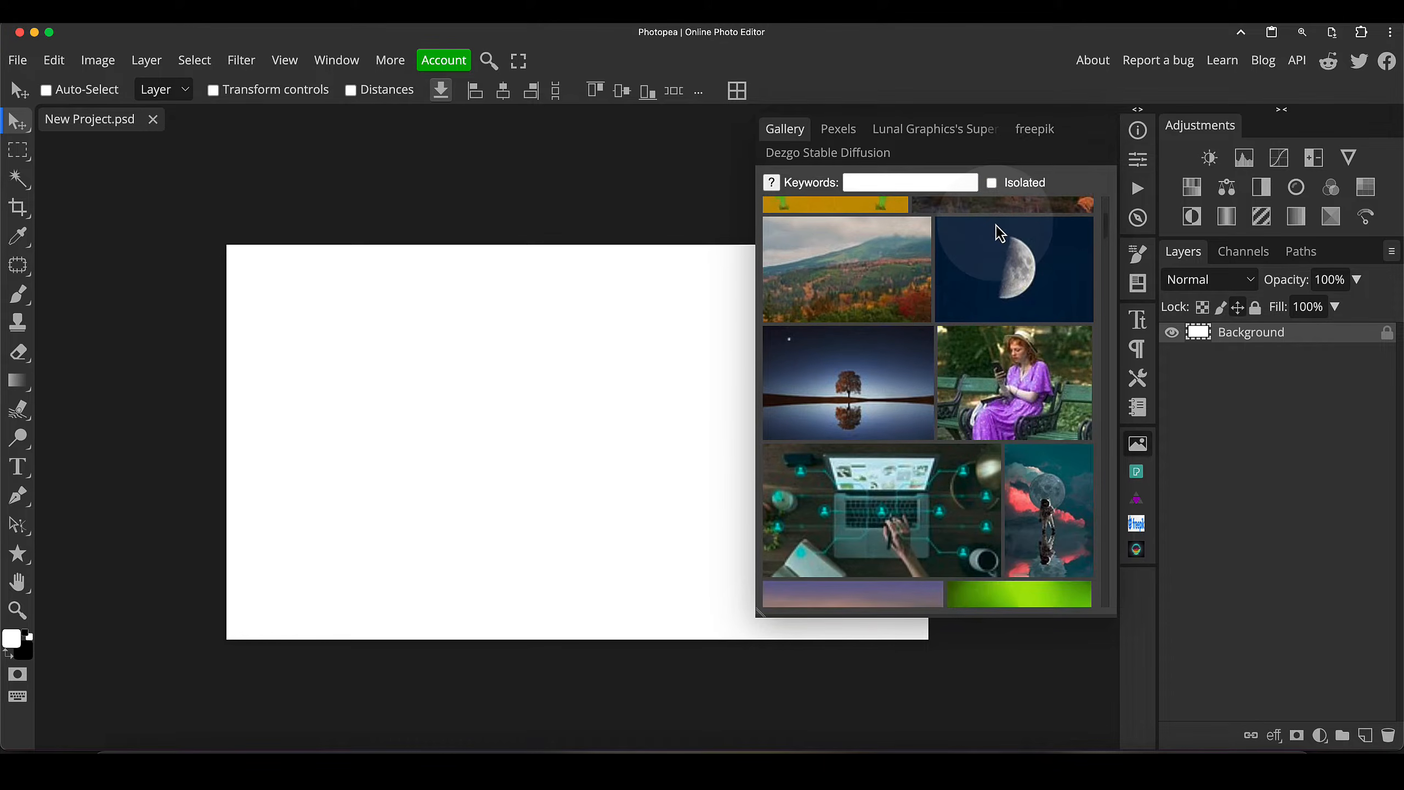
pyautogui.scroll(-6, 1000, 233)
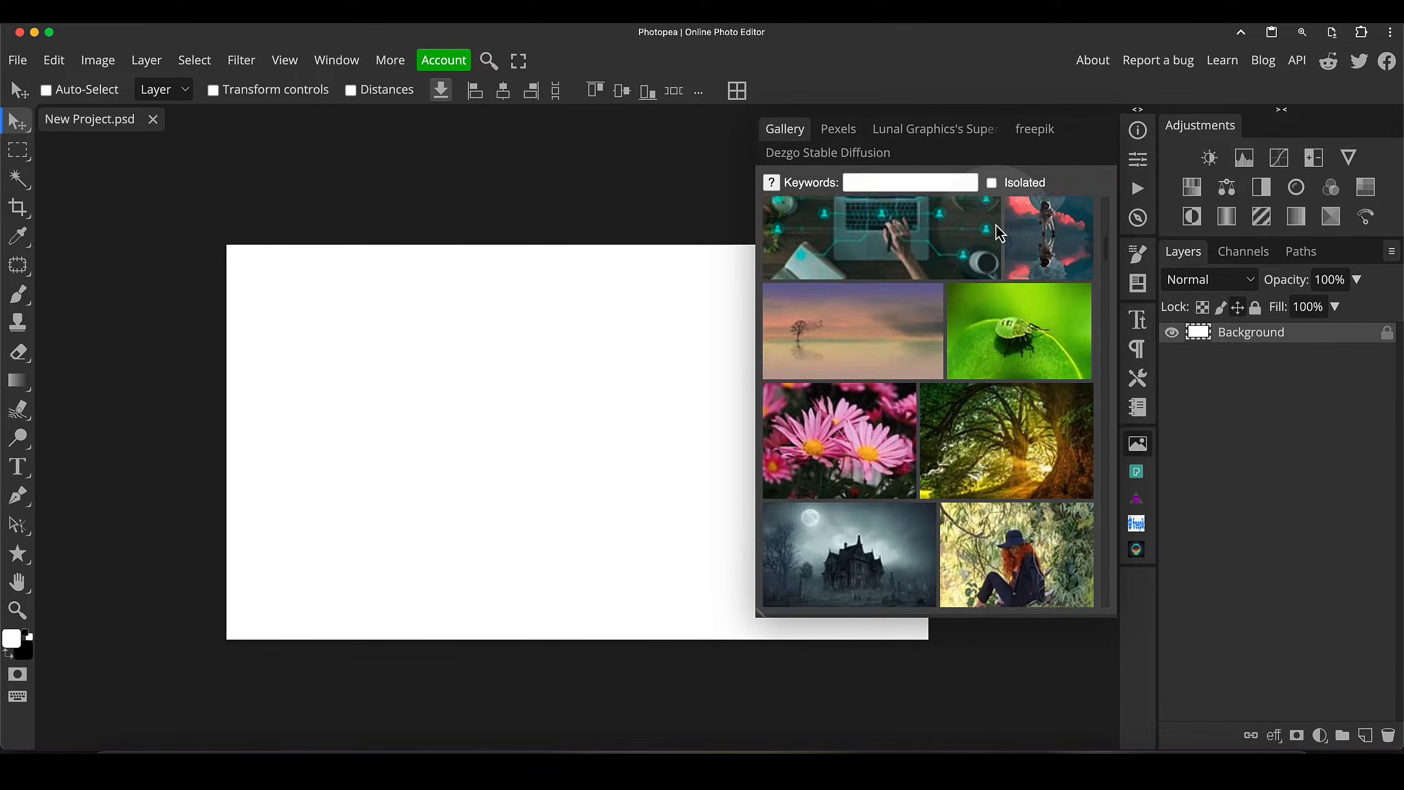
pyautogui.scroll(-8, 1000, 232)
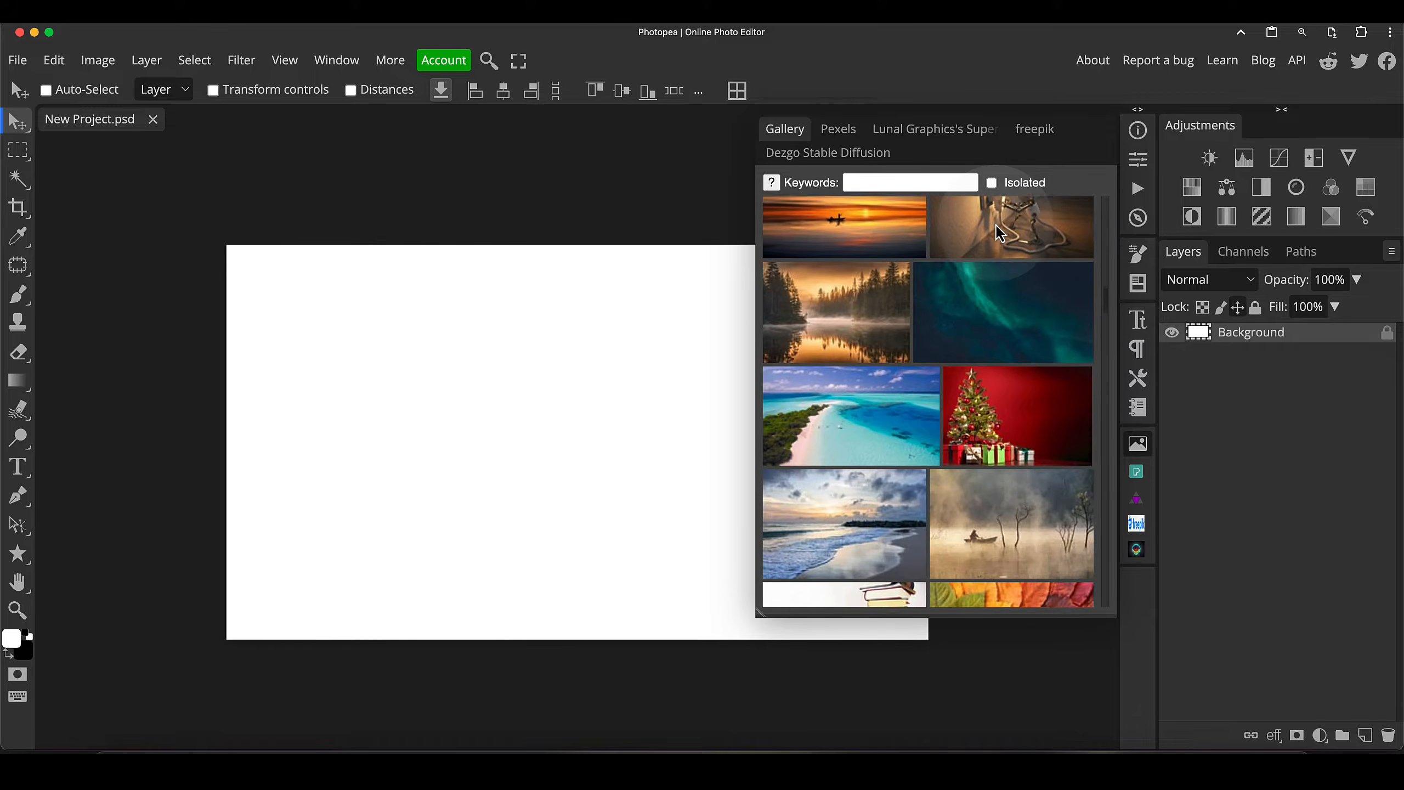
pyautogui.scroll(-8, 1000, 233)
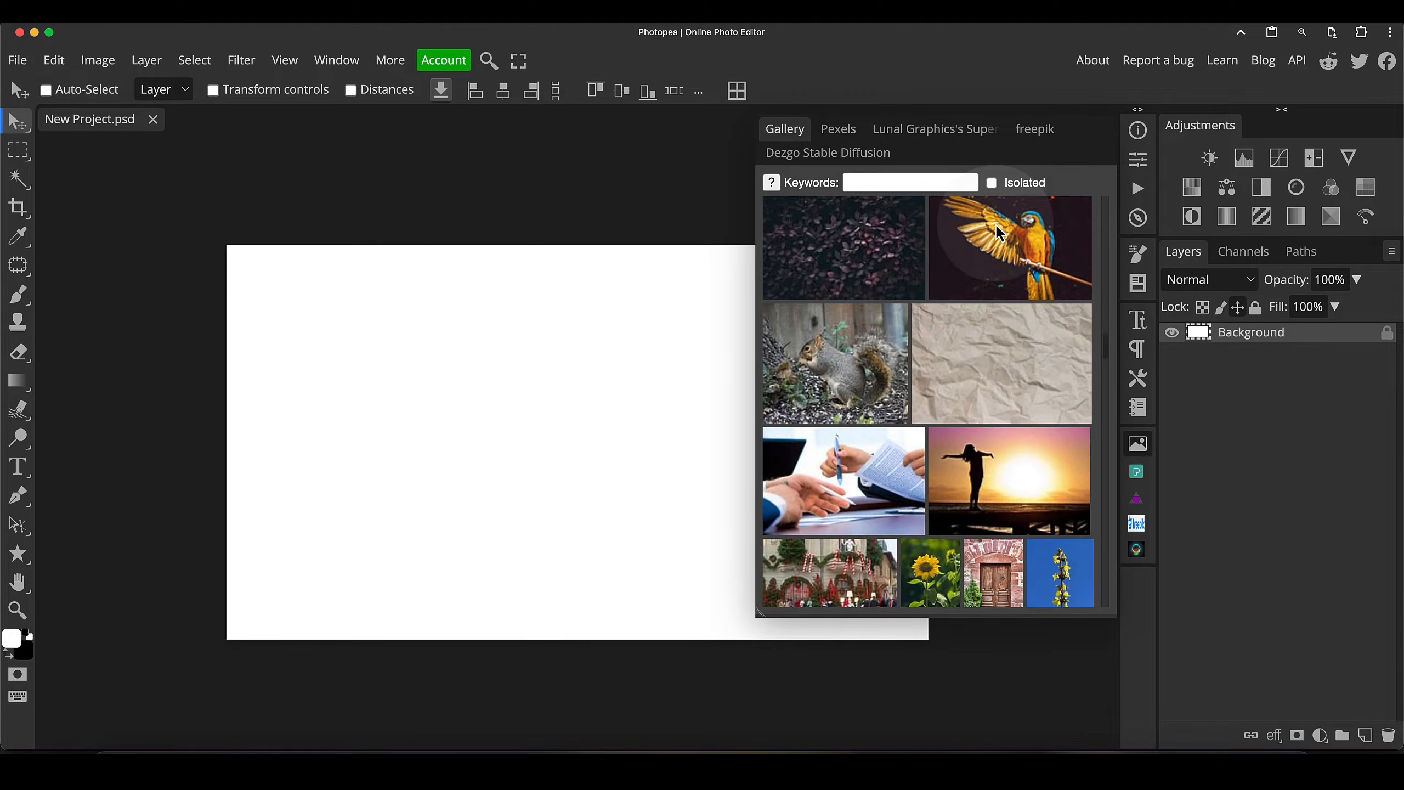
pyautogui.scroll(-5, 999, 233)
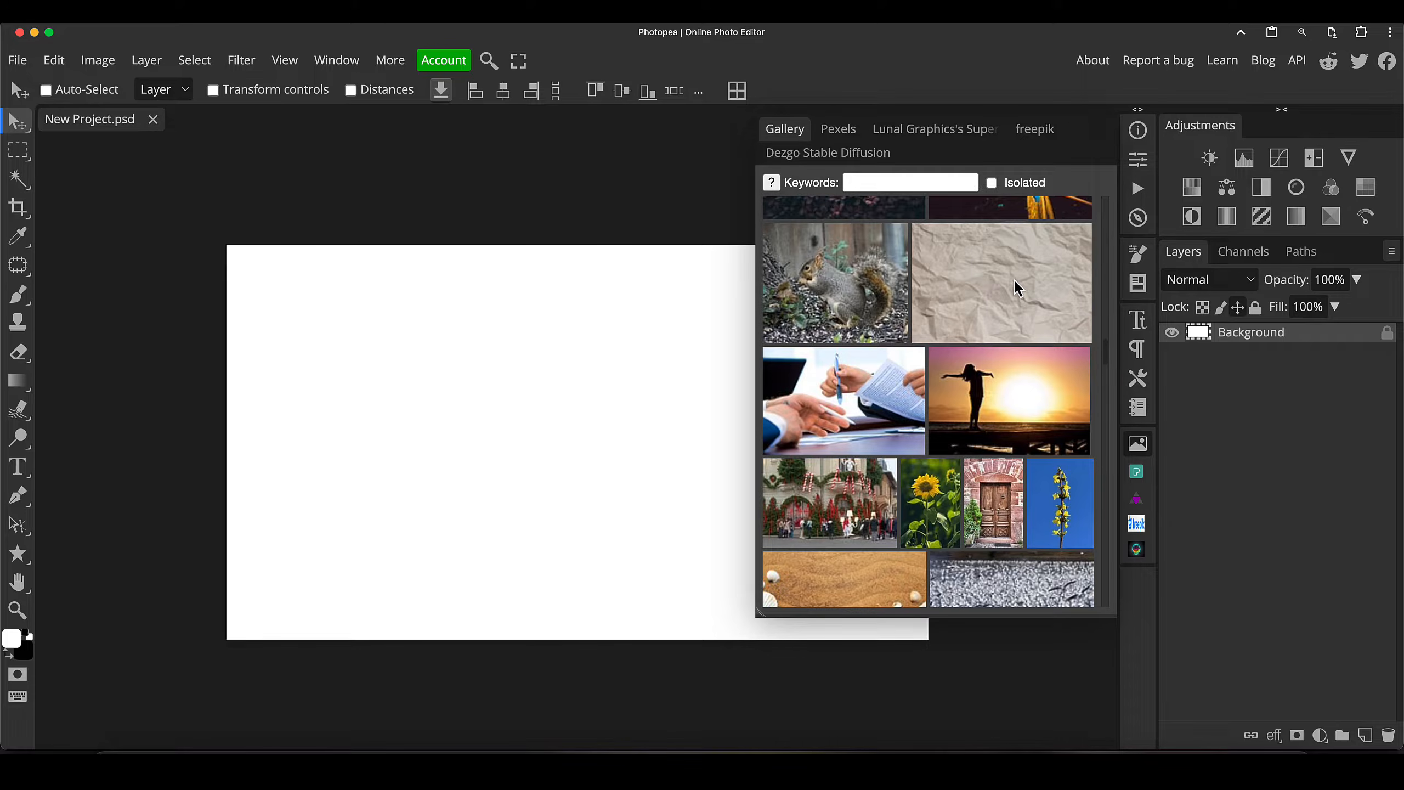
pyautogui.scroll(-5, 1017, 288)
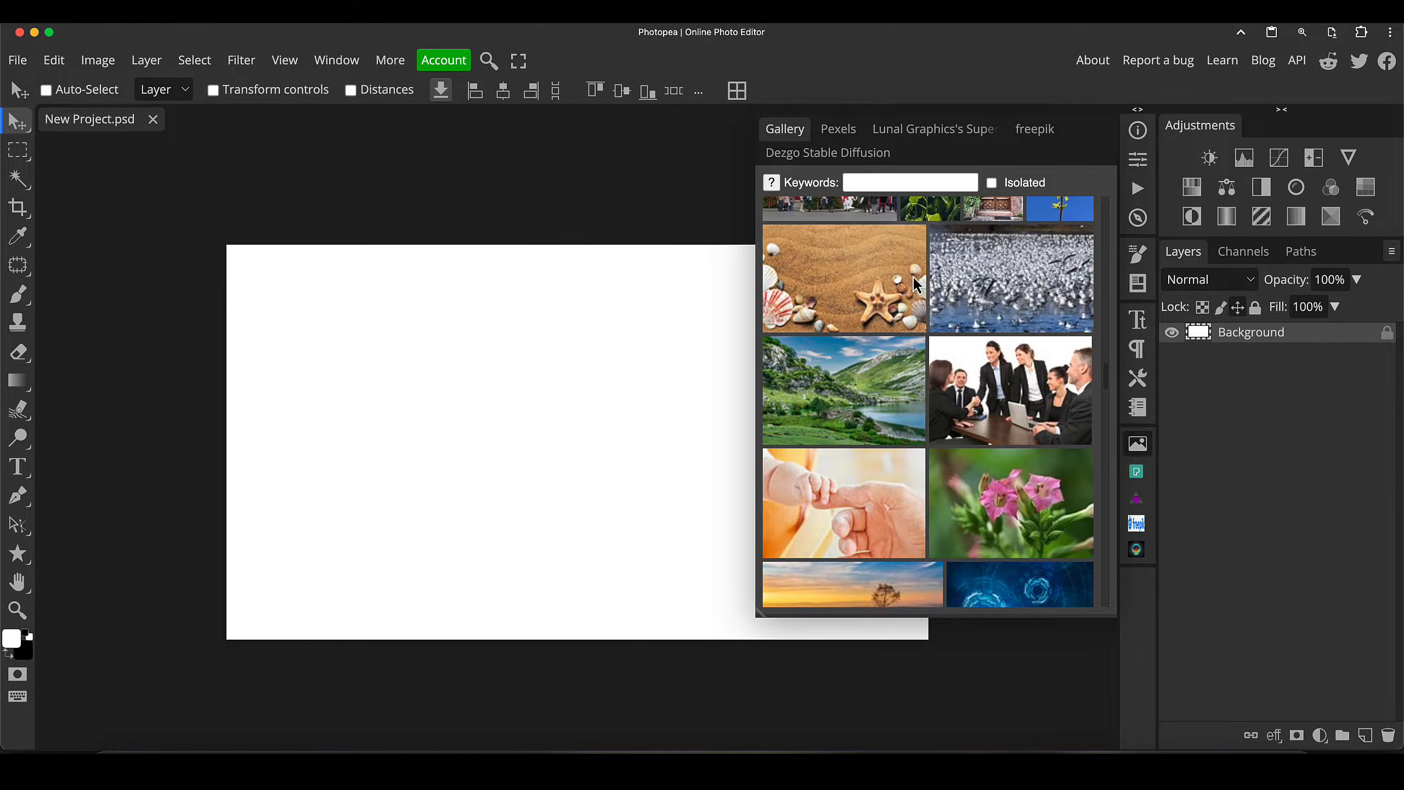
pyautogui.click(839, 265)
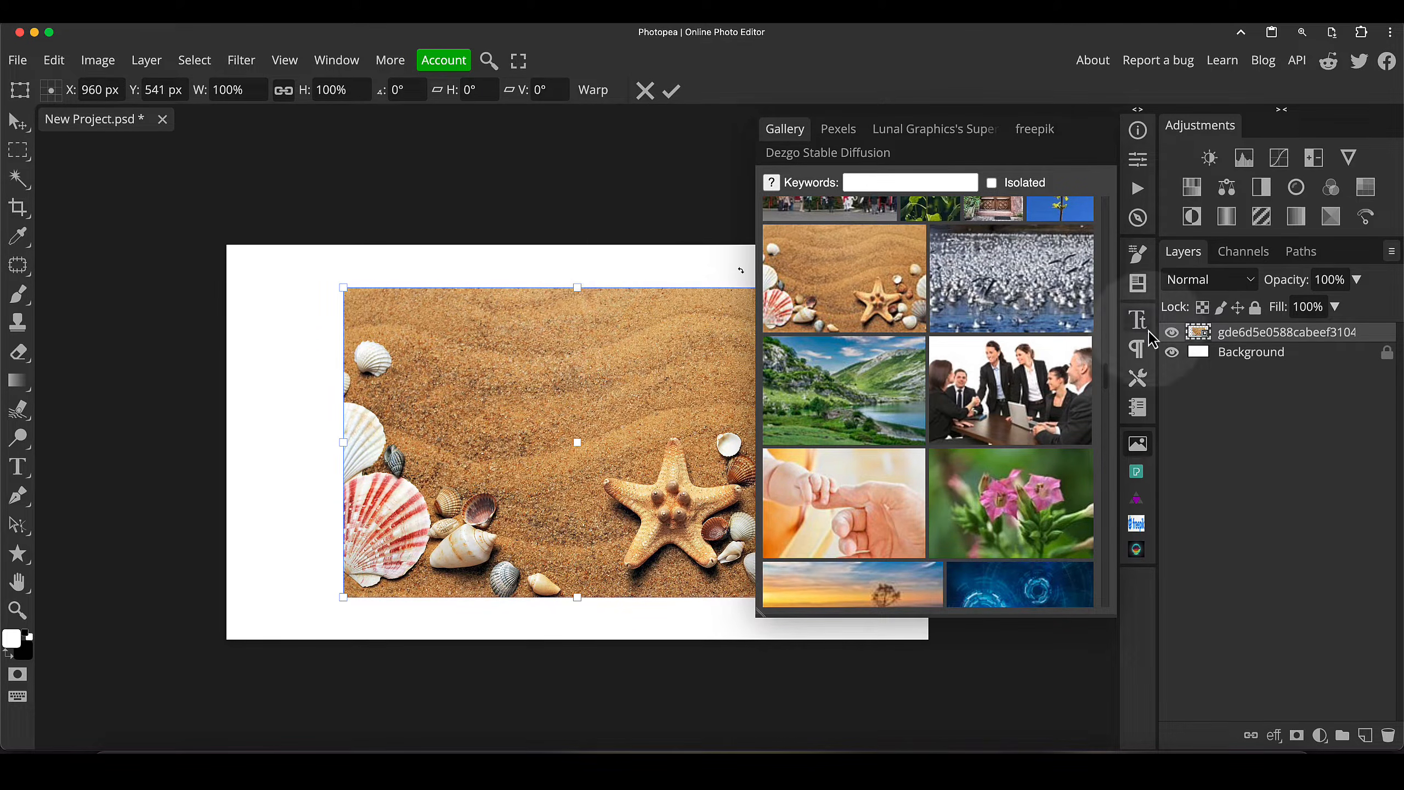
# Close the Gallery, then scale the beach photo to 150% and position it so it covers the whole canvas
pyautogui.click(1138, 443)
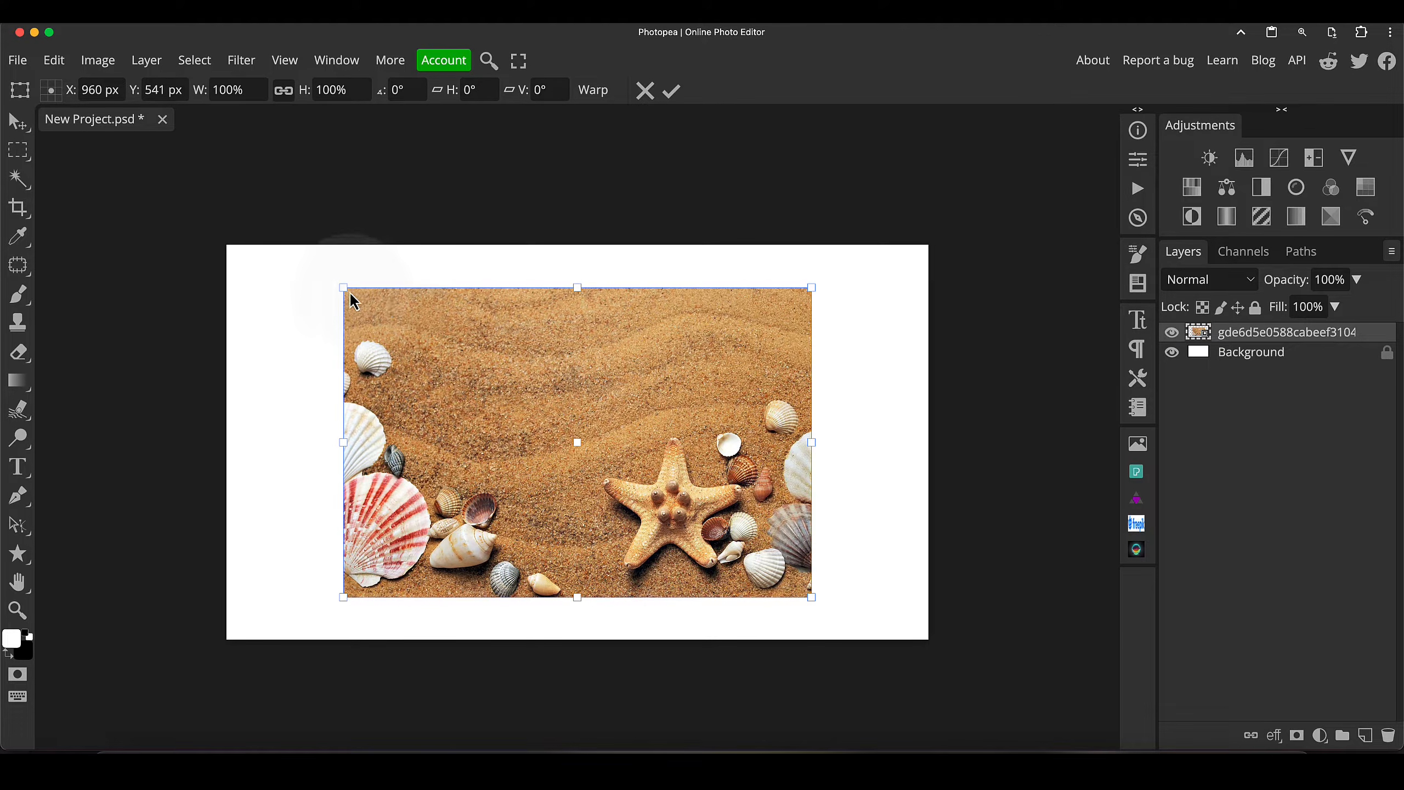
pyautogui.moveTo(343, 288); pyautogui.dragTo(206, 254)
pyautogui.moveTo(812, 603); pyautogui.dragTo(929, 654)
pyautogui.moveTo(744, 472); pyautogui.dragTo(746, 489)
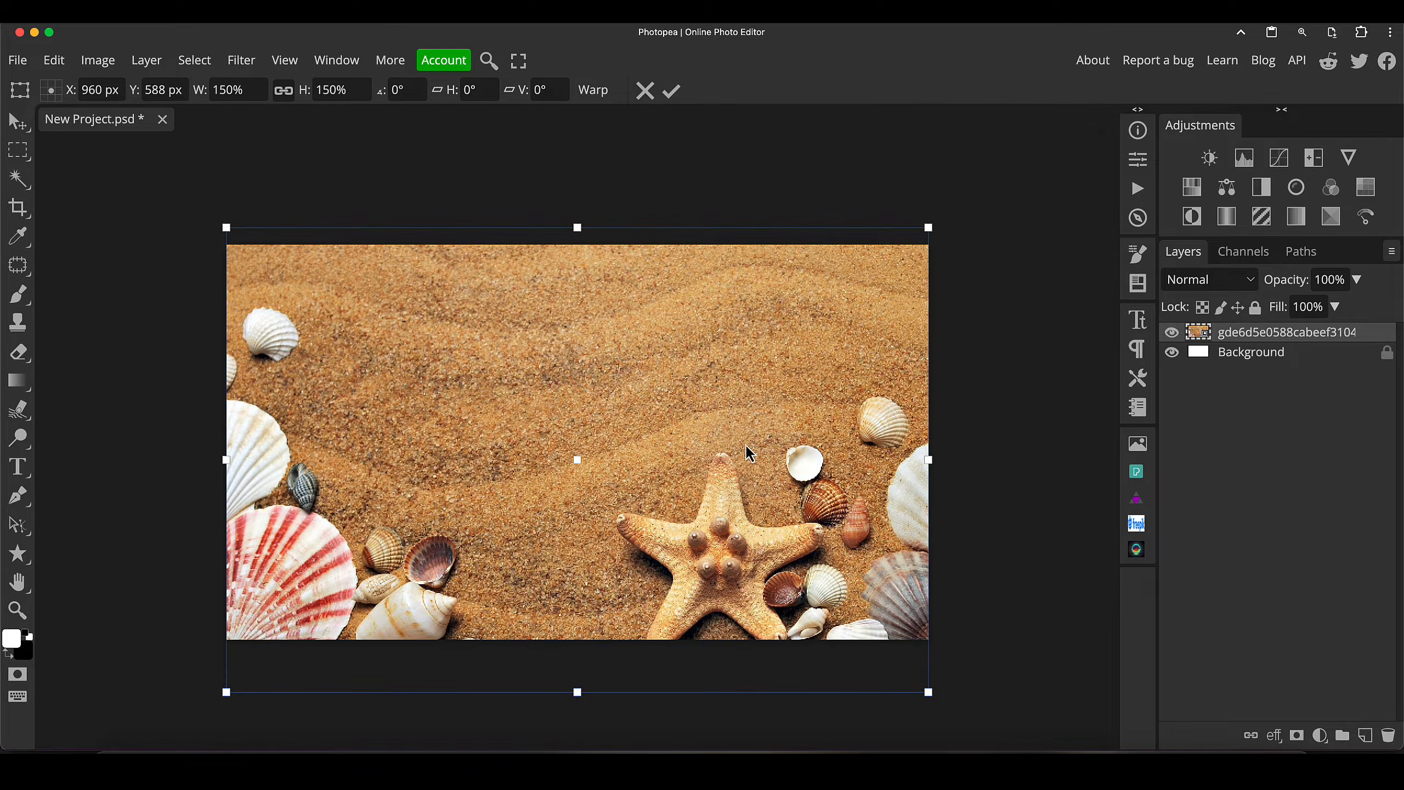
pyautogui.press('Return')
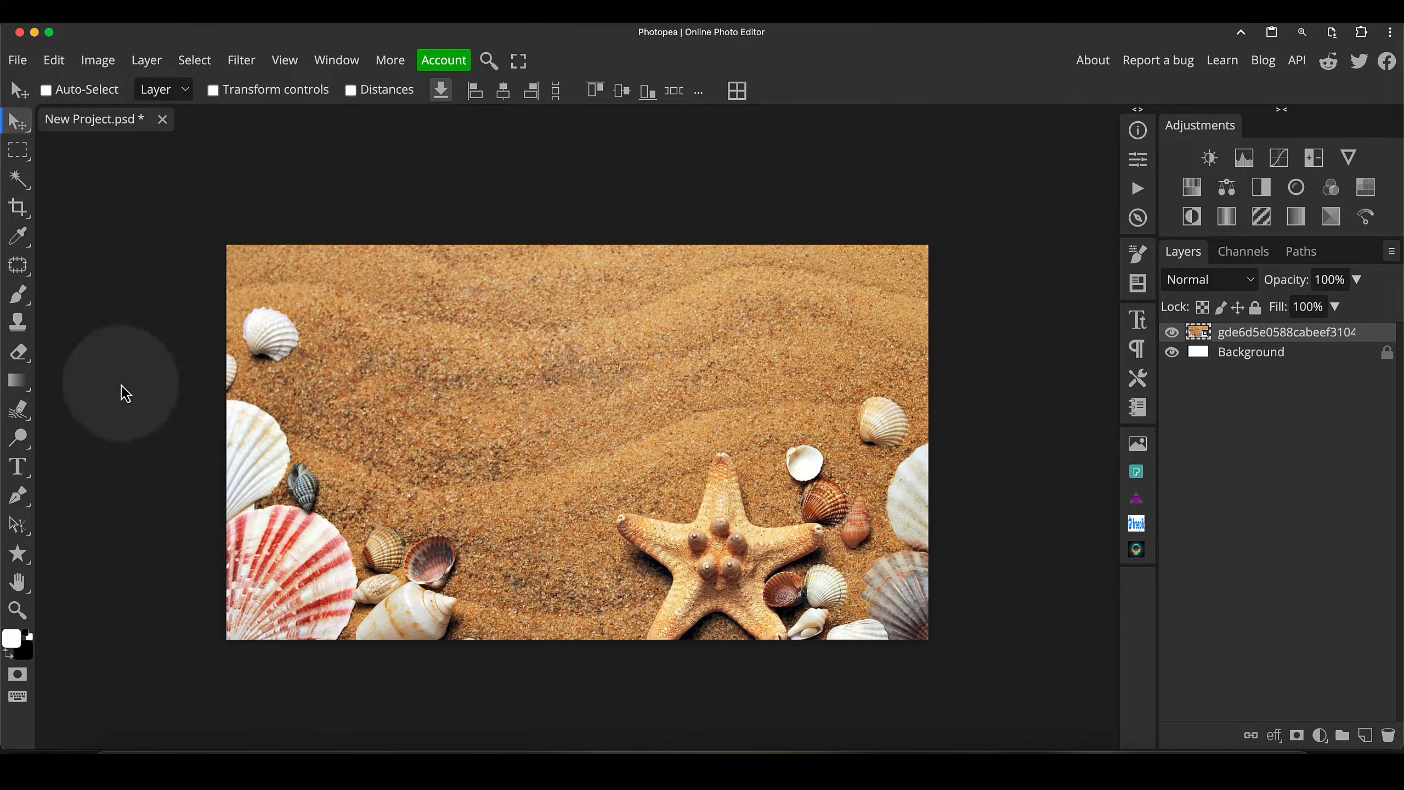
# Add the white Bungee text "DISPLACE" over the beach photo and center it on the sand above the starfish
pyautogui.click(18, 613)
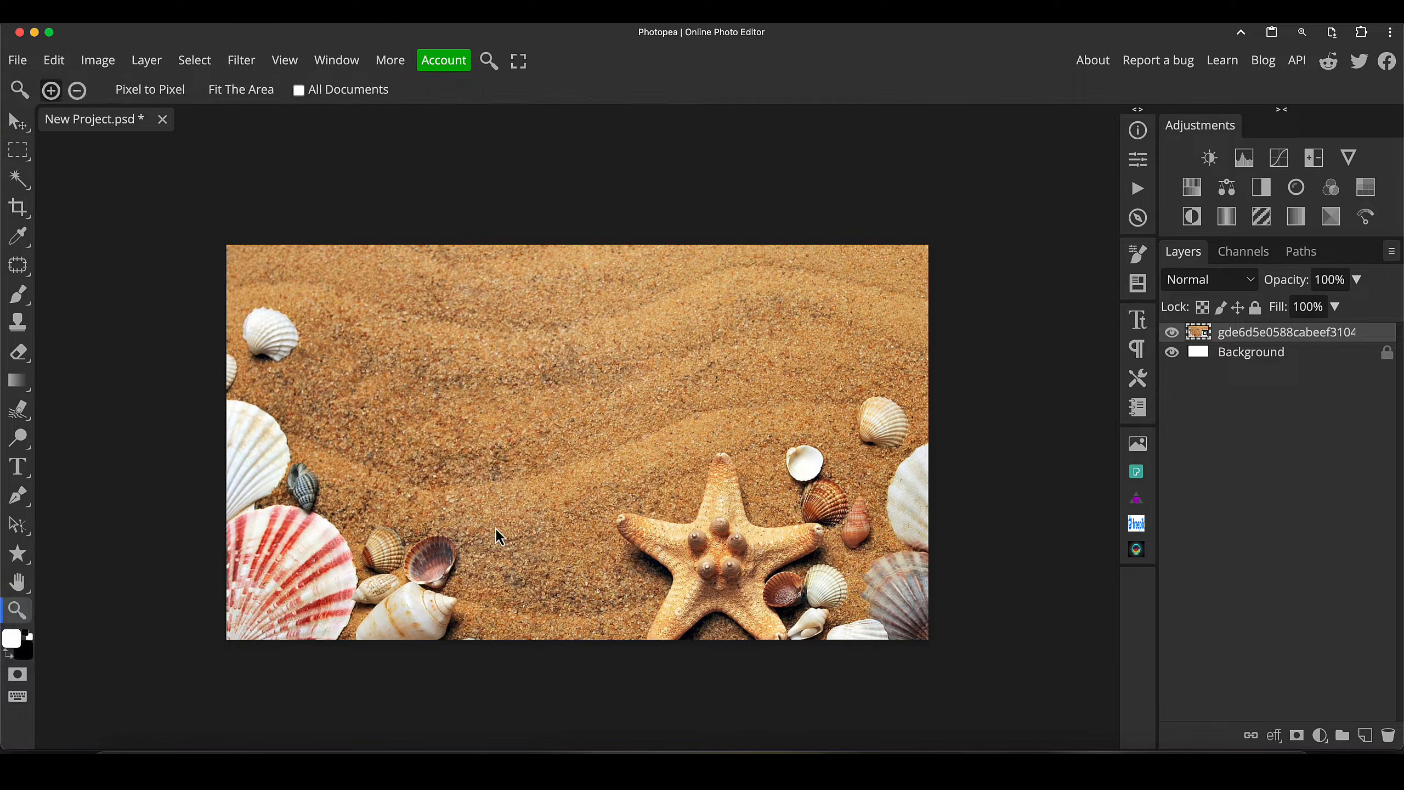
pyautogui.click(579, 449)
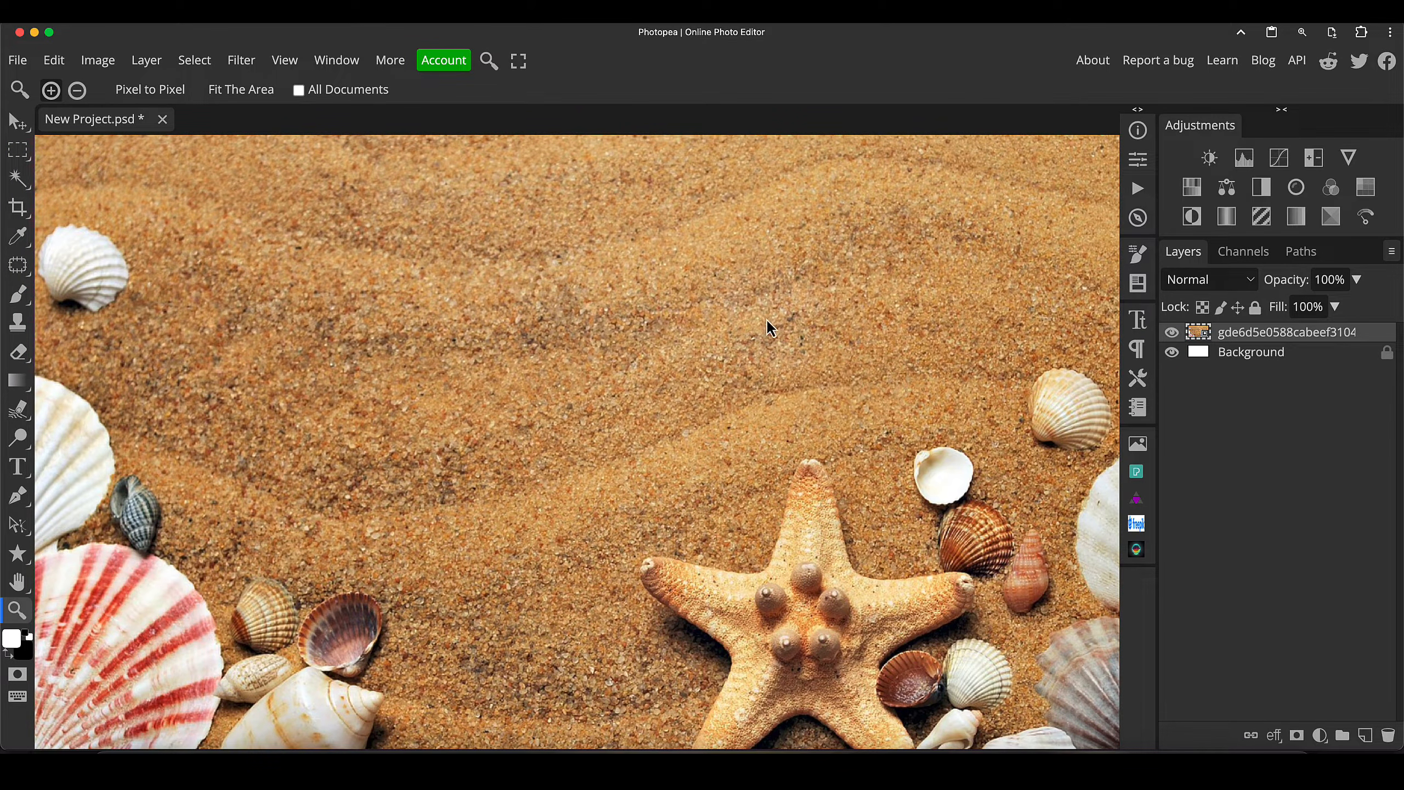
pyautogui.scroll(-3, 740, 402)
pyautogui.scroll(1, 729, 396)
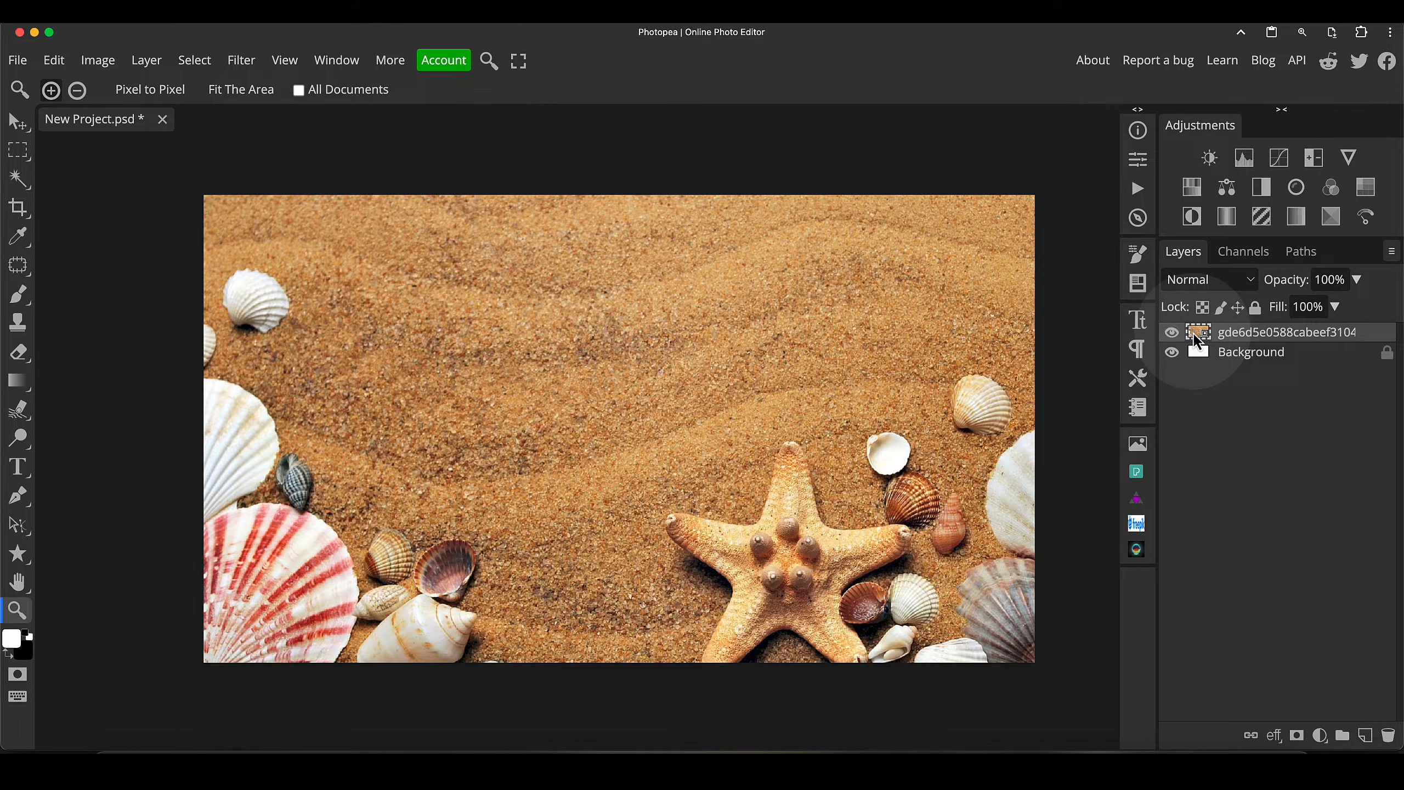
pyautogui.press('t')
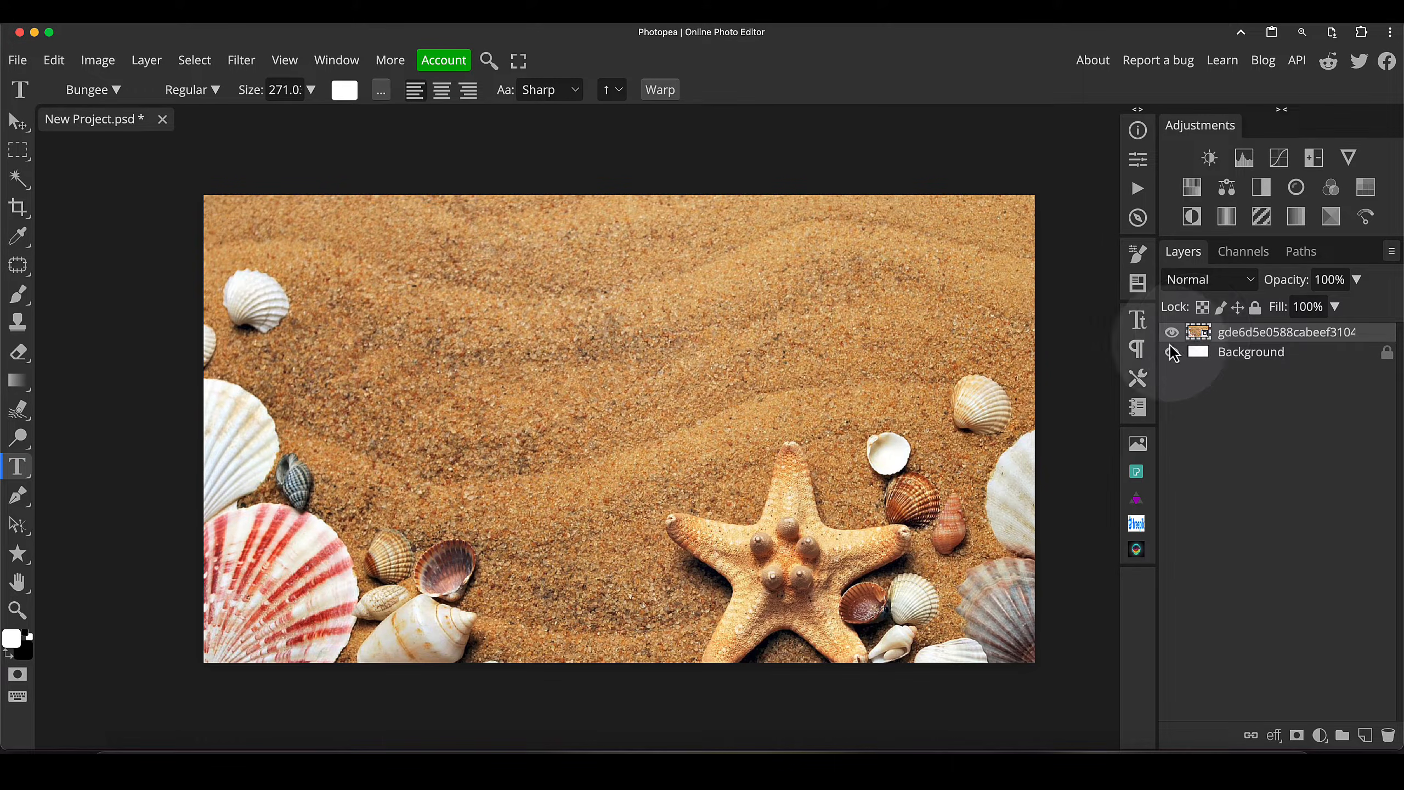
pyautogui.click(561, 360)
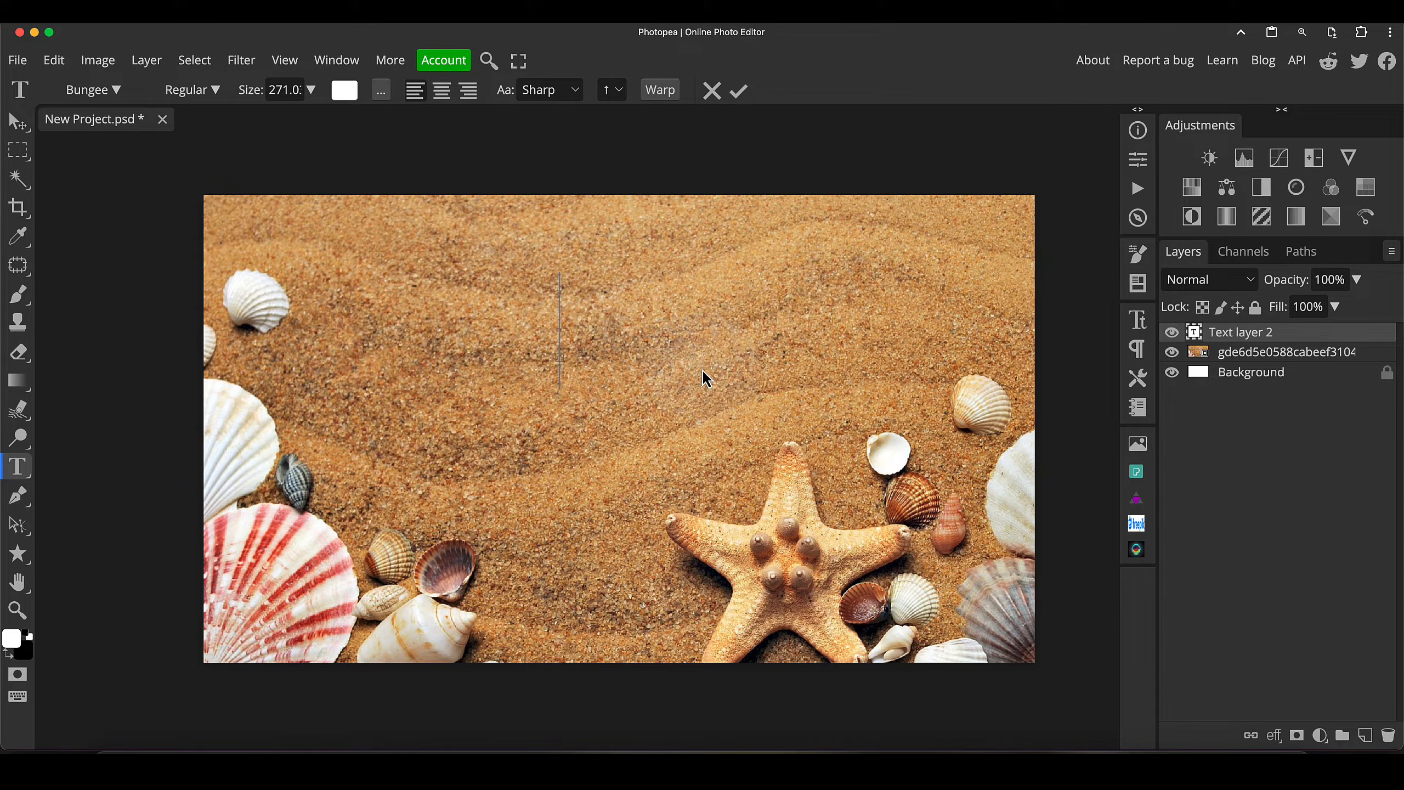
pyautogui.write('D')
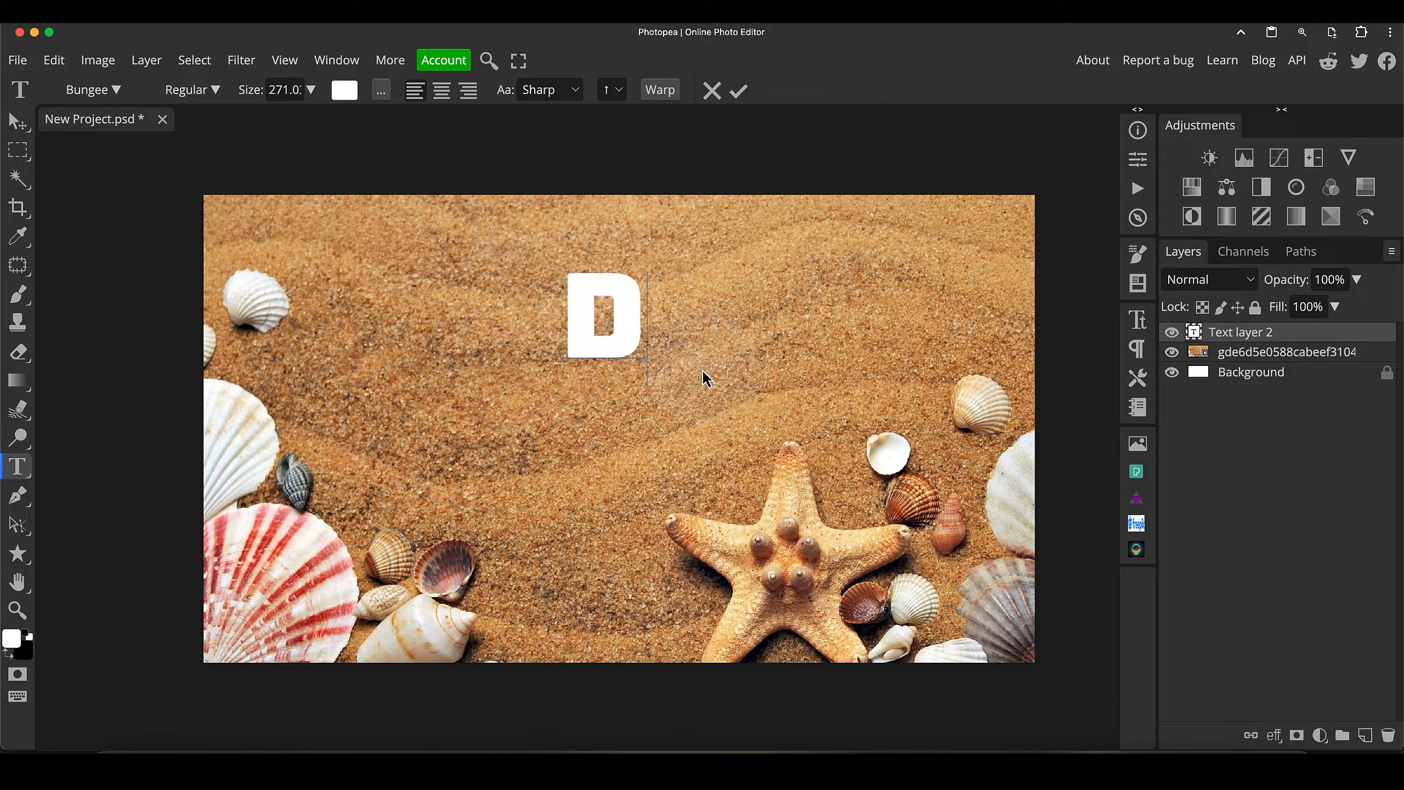
pyautogui.write('ISPLAY')
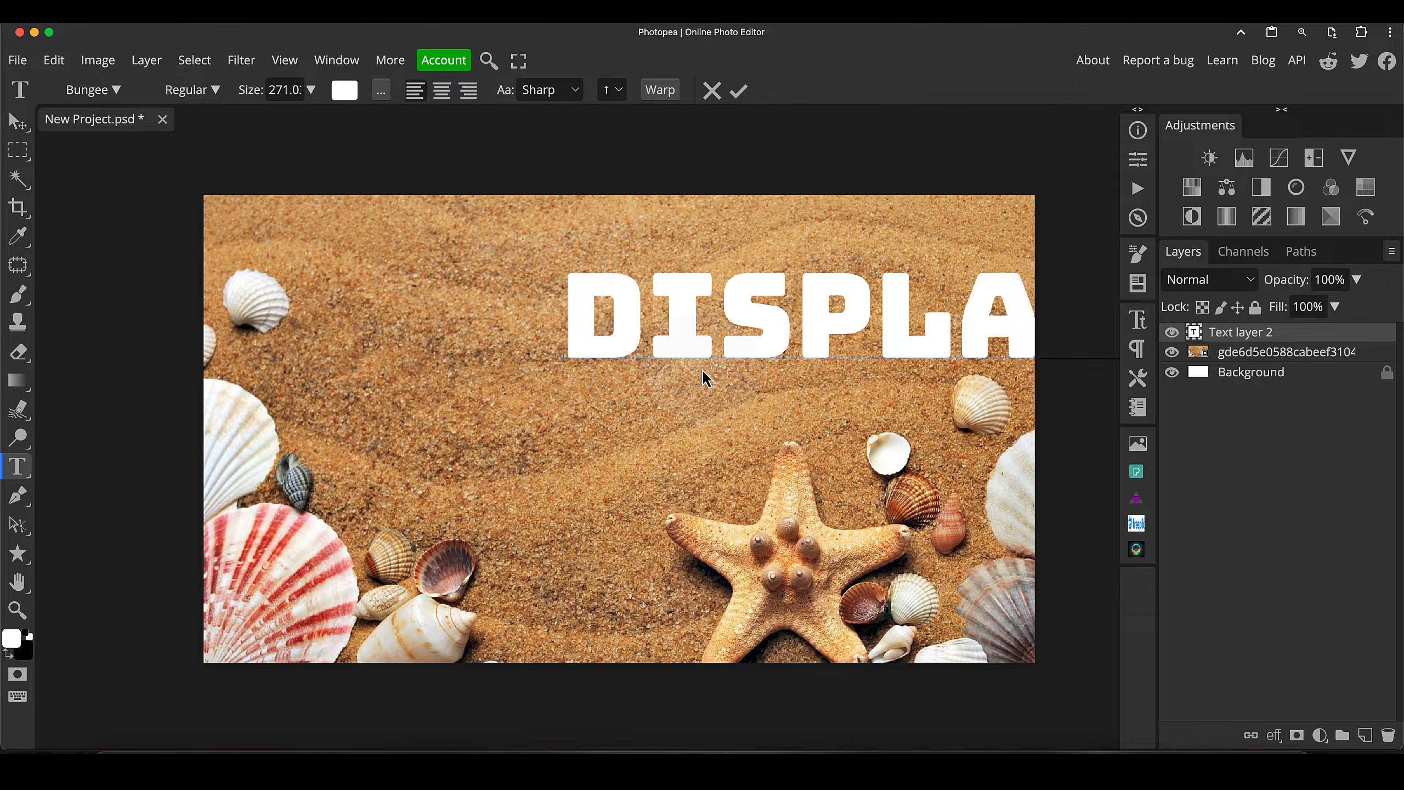
pyautogui.click(19, 131)
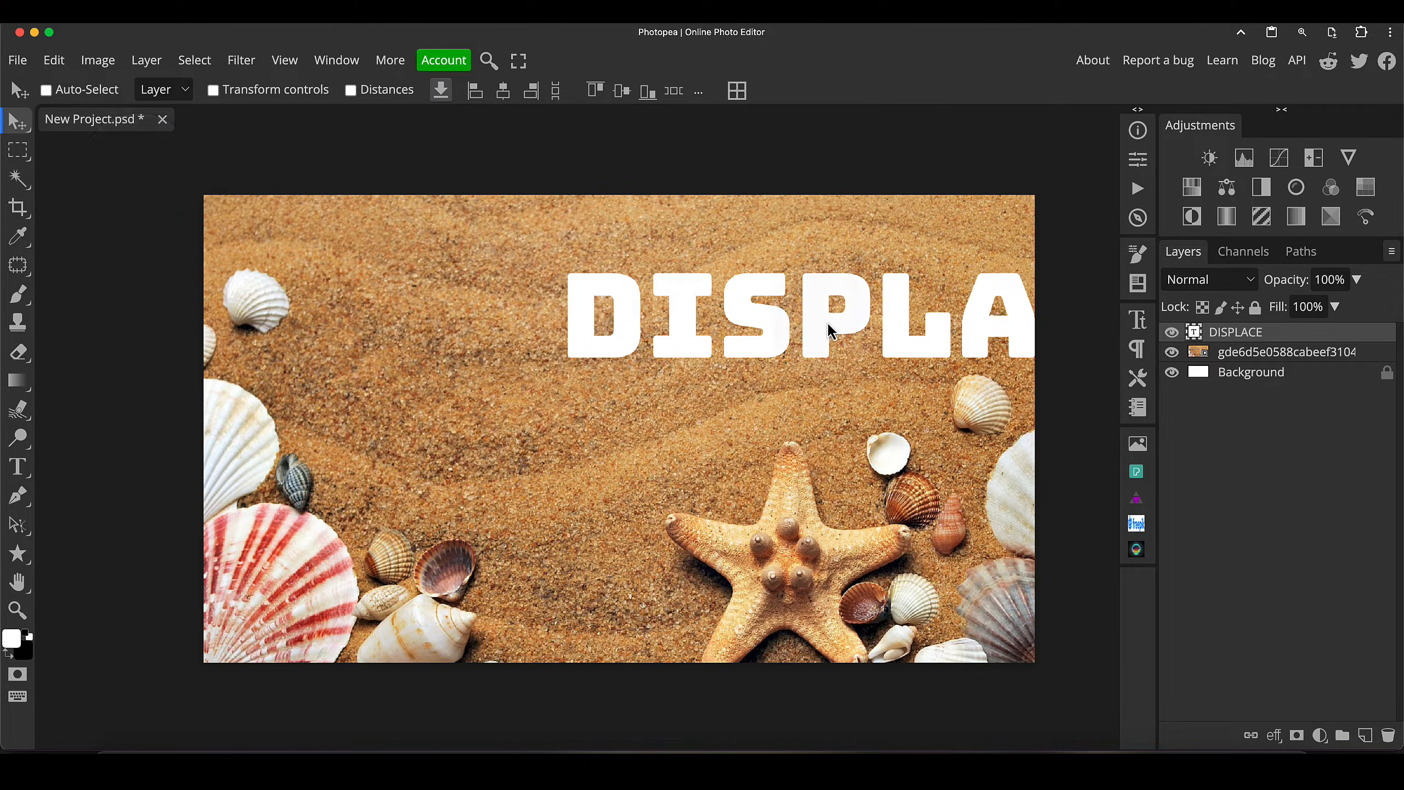
pyautogui.moveTo(838, 334); pyautogui.dragTo(578, 383)
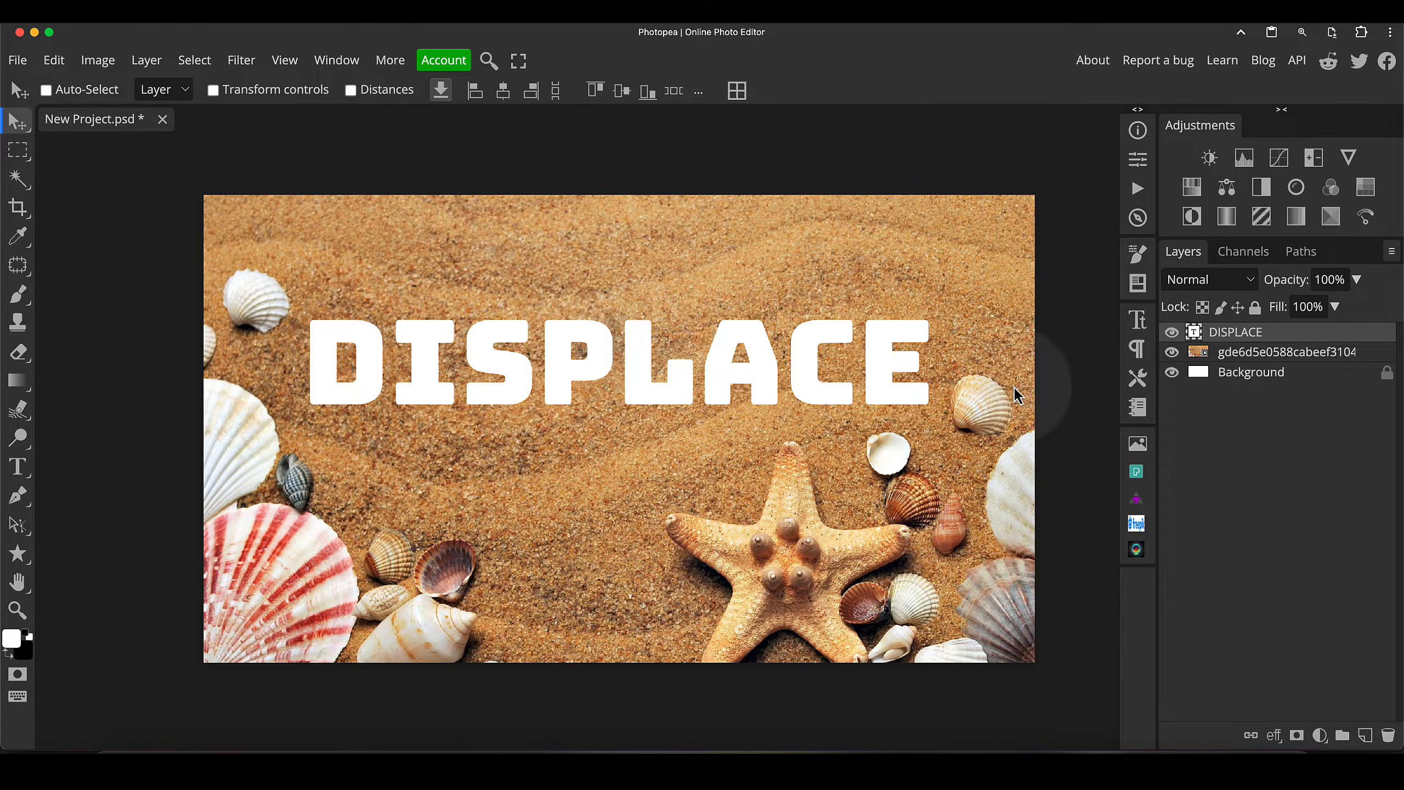
# Convert the DISPLACE text layer to a smart object and start the Displace distortion filter on it
pyautogui.rightClick(1296, 342)
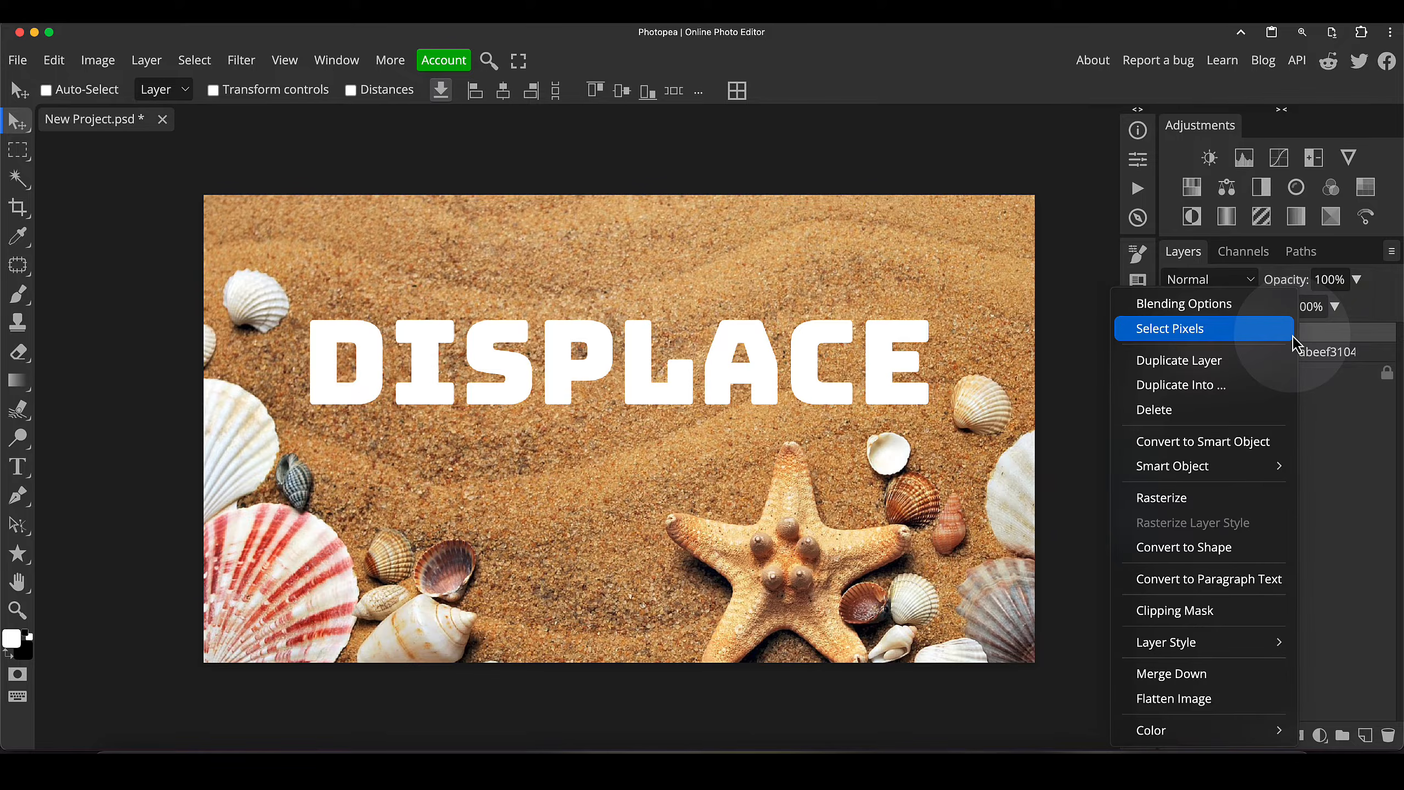
pyautogui.click(1251, 442)
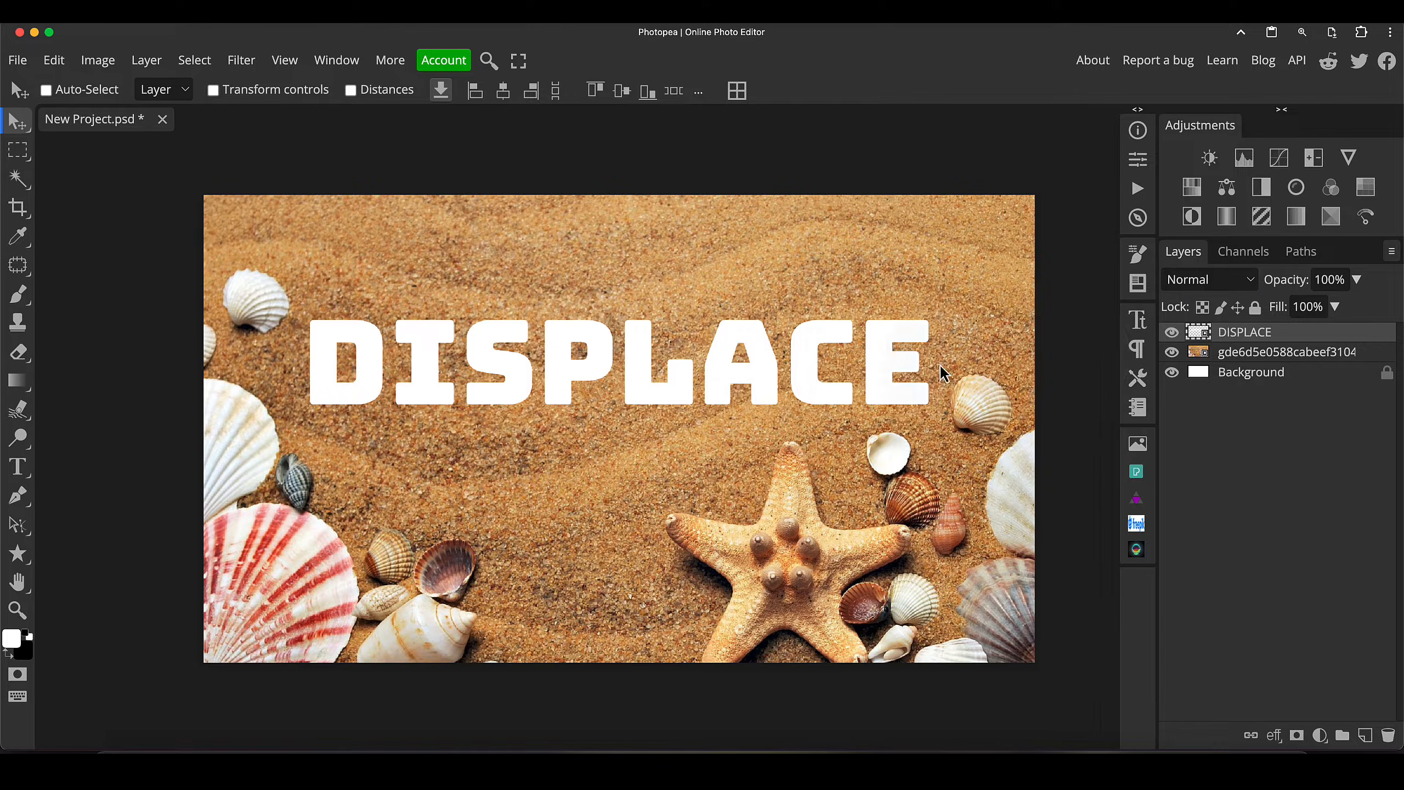
pyautogui.click(241, 62)
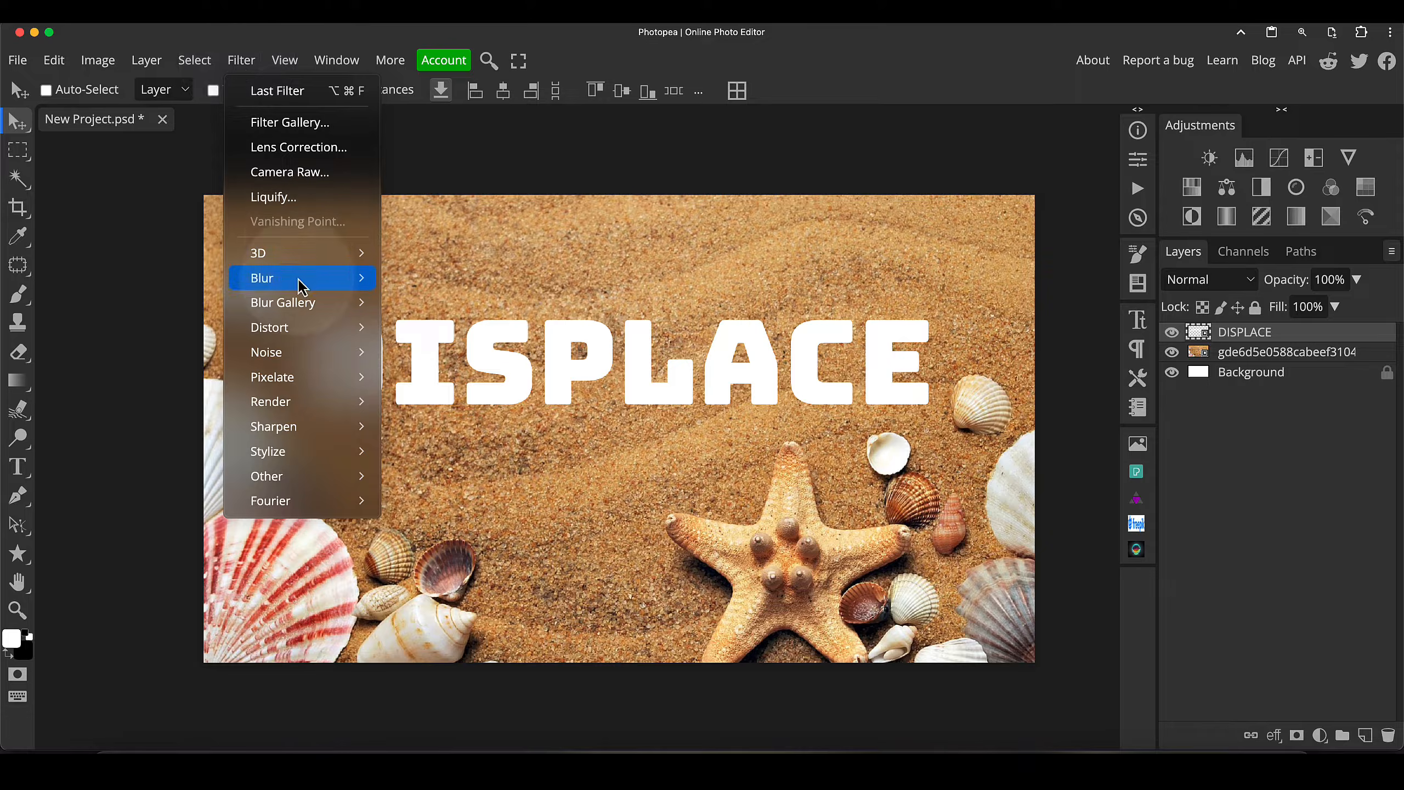
pyautogui.moveTo(298, 335)
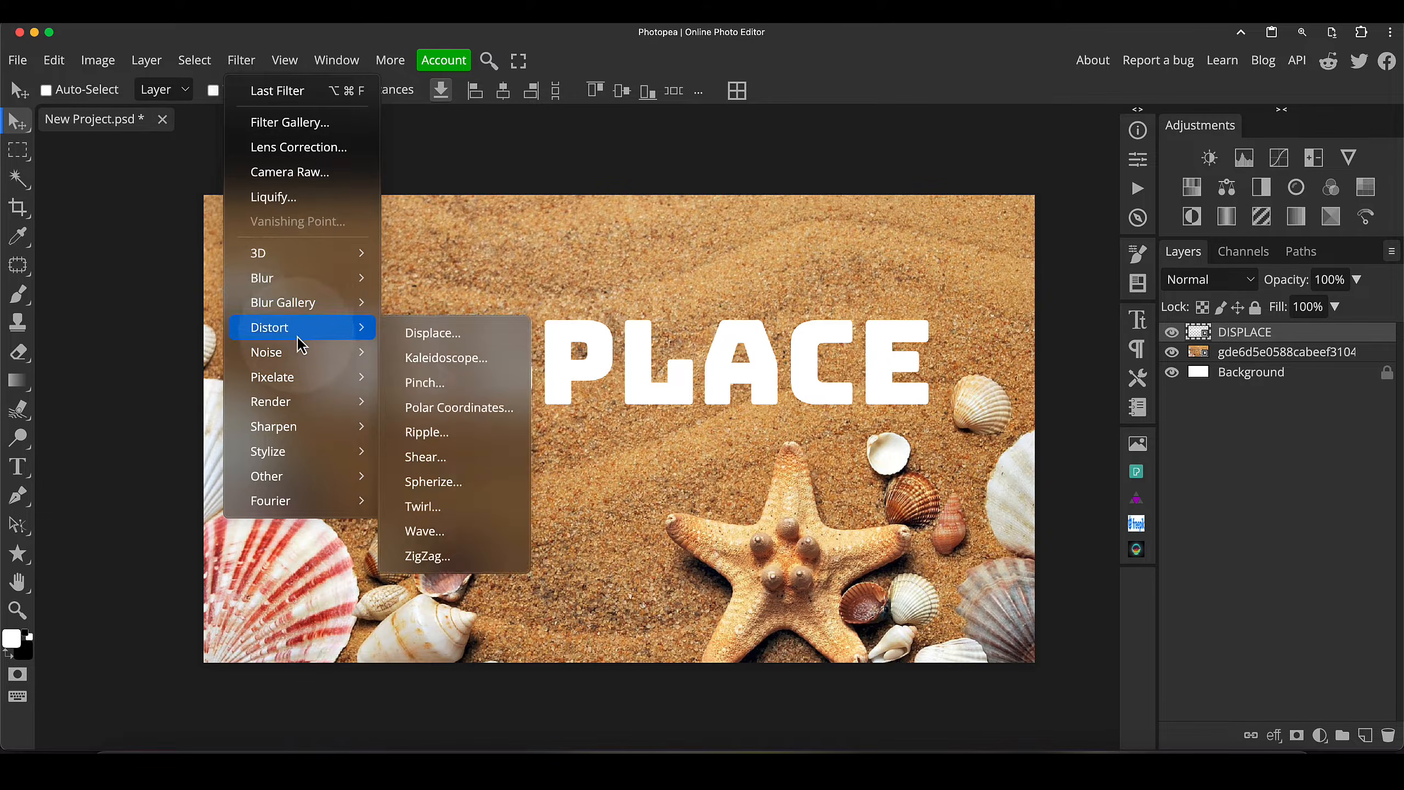
pyautogui.click(461, 340)
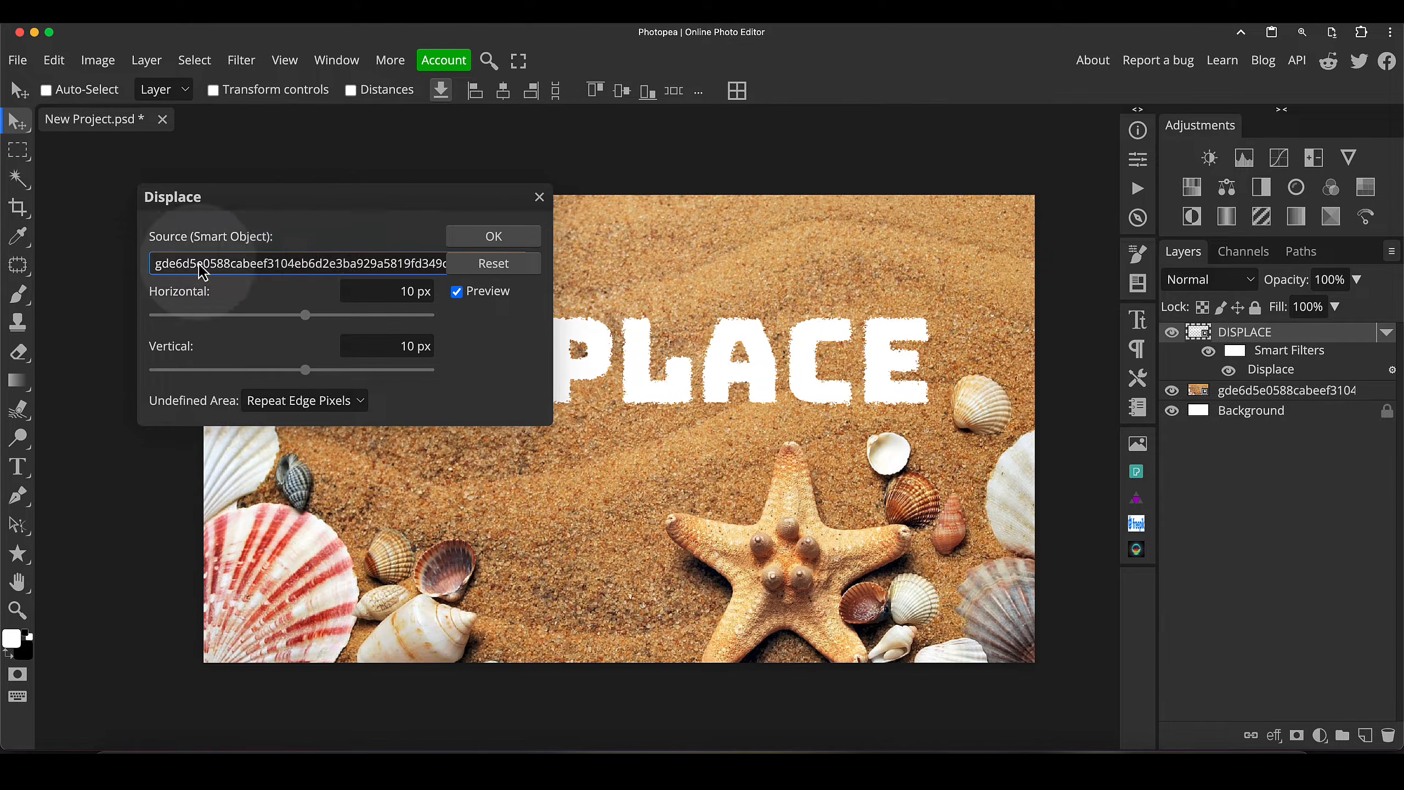
# Check which smart objects can serve as the Displace source, keeping the beach photo as the source
pyautogui.moveTo(261, 205); pyautogui.dragTo(456, 241)
pyautogui.click(403, 301)
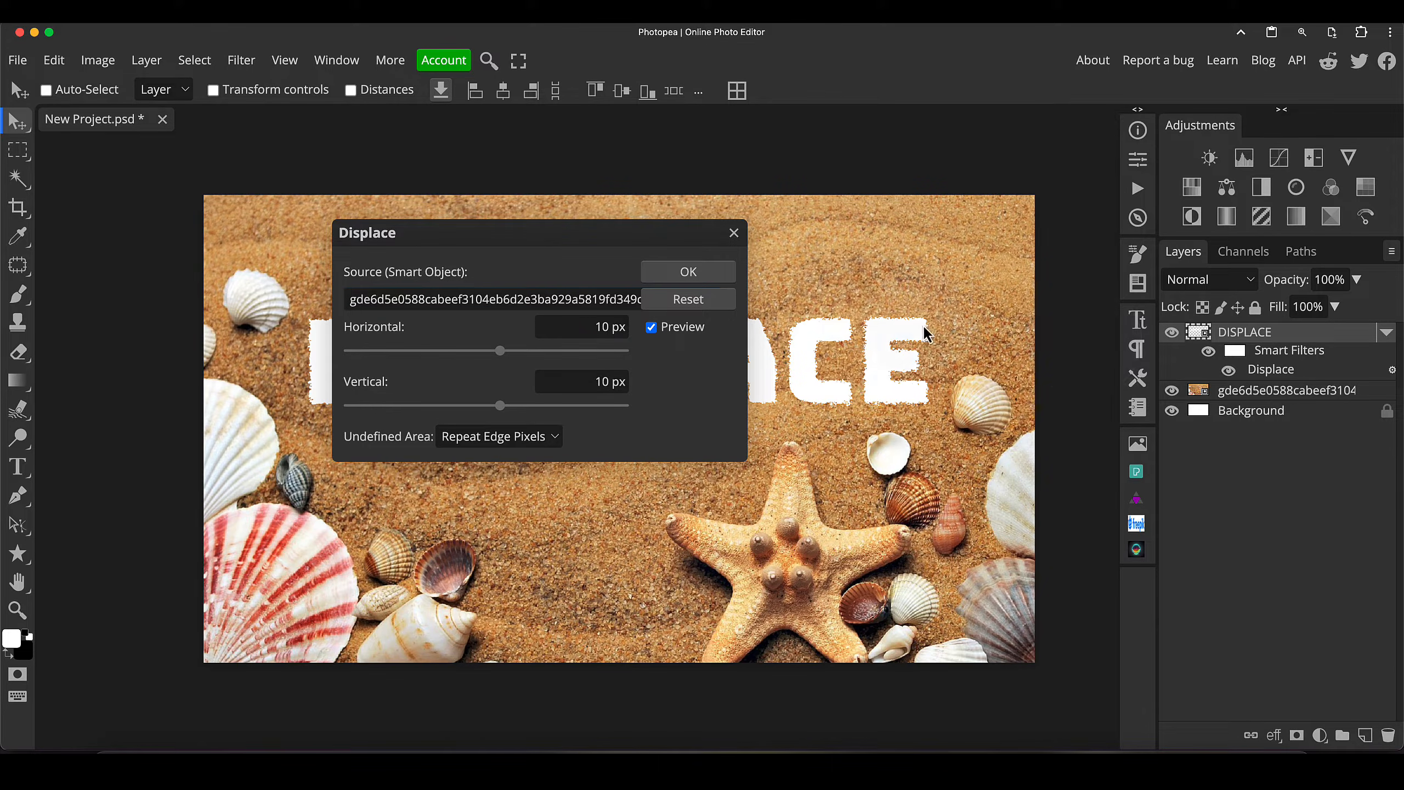
pyautogui.click(528, 302)
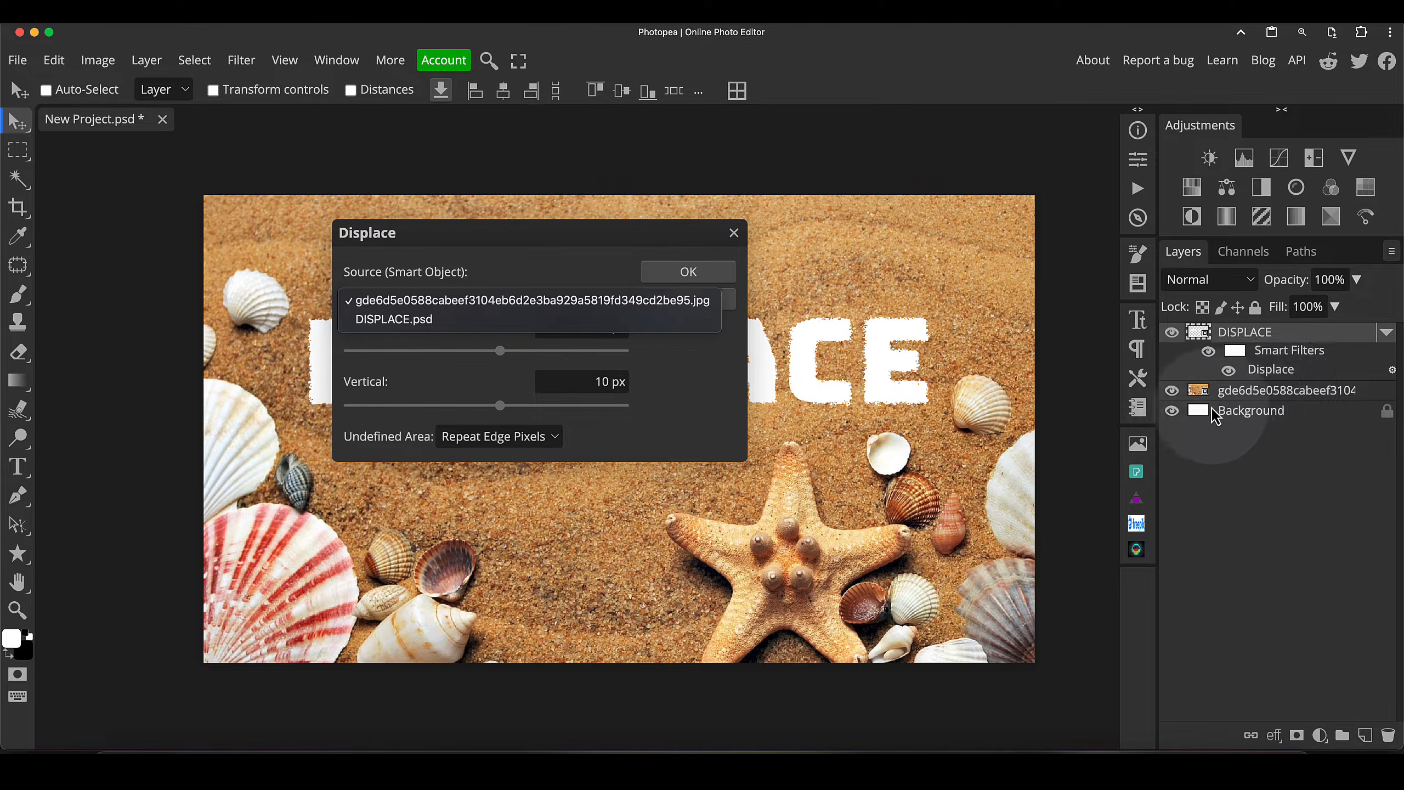
pyautogui.click(512, 248)
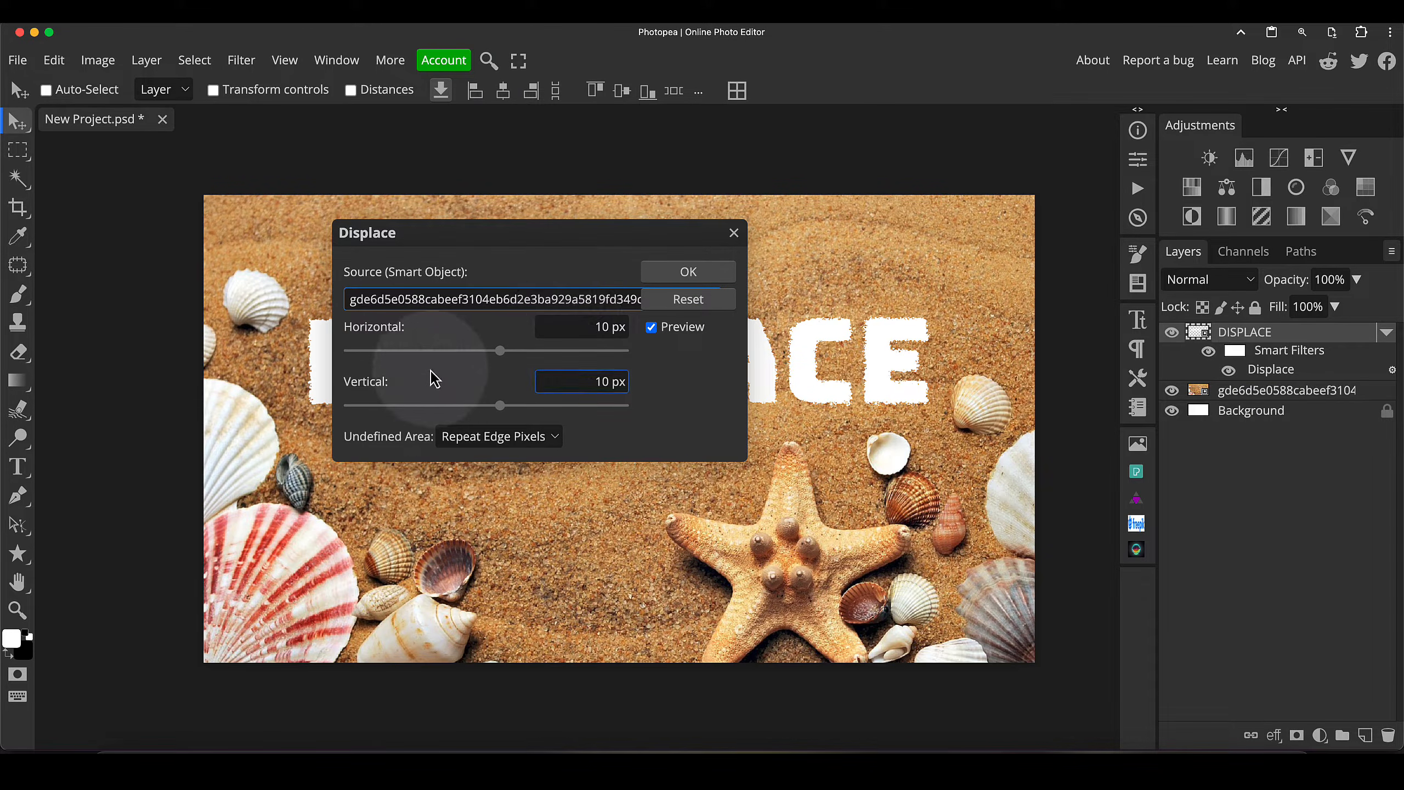
pyautogui.moveTo(553, 240); pyautogui.dragTo(431, 226)
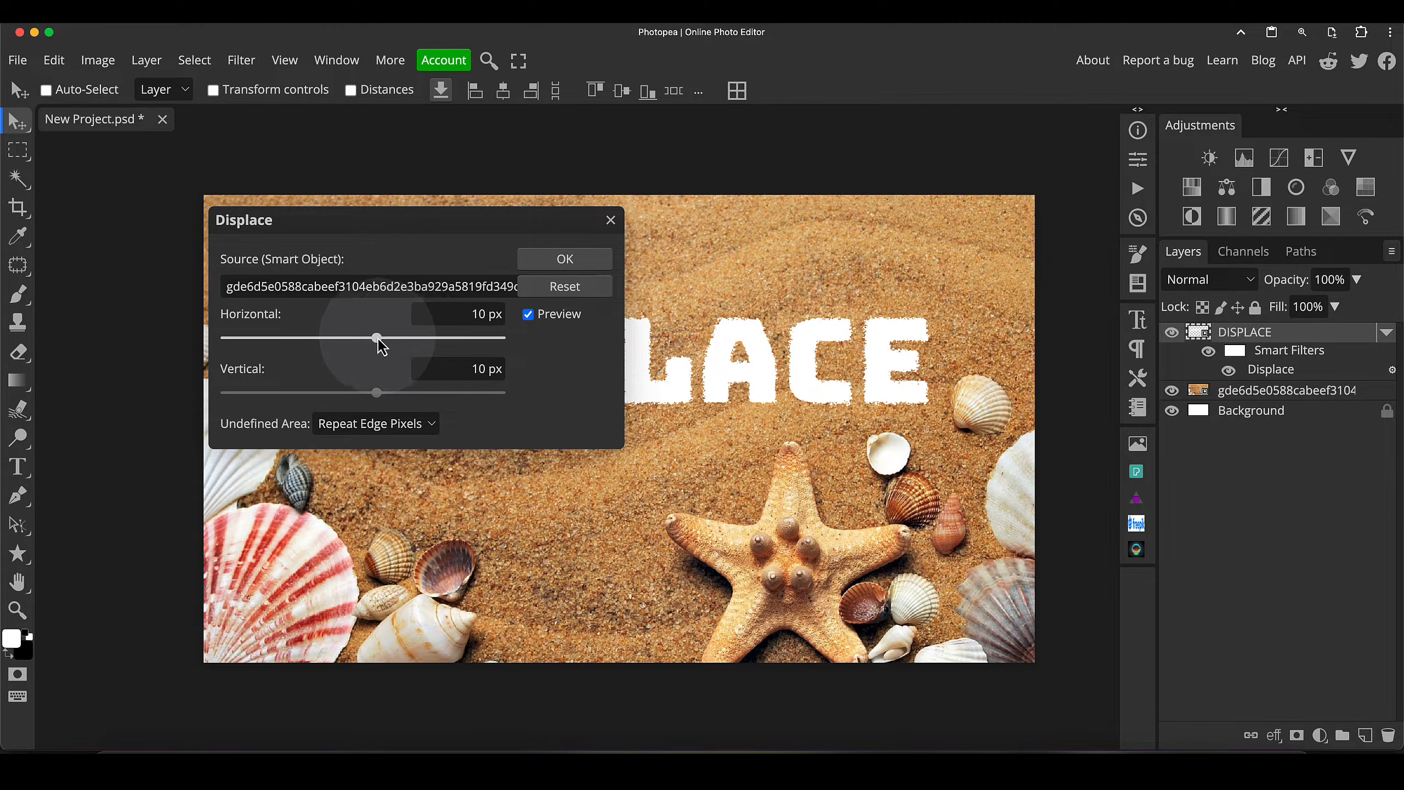
# Try a strong displacement on the text, with Horizontal at 54 px and Vertical at 53 px
pyautogui.press('super+plus')
pyautogui.moveTo(378, 340); pyautogui.dragTo(474, 356)
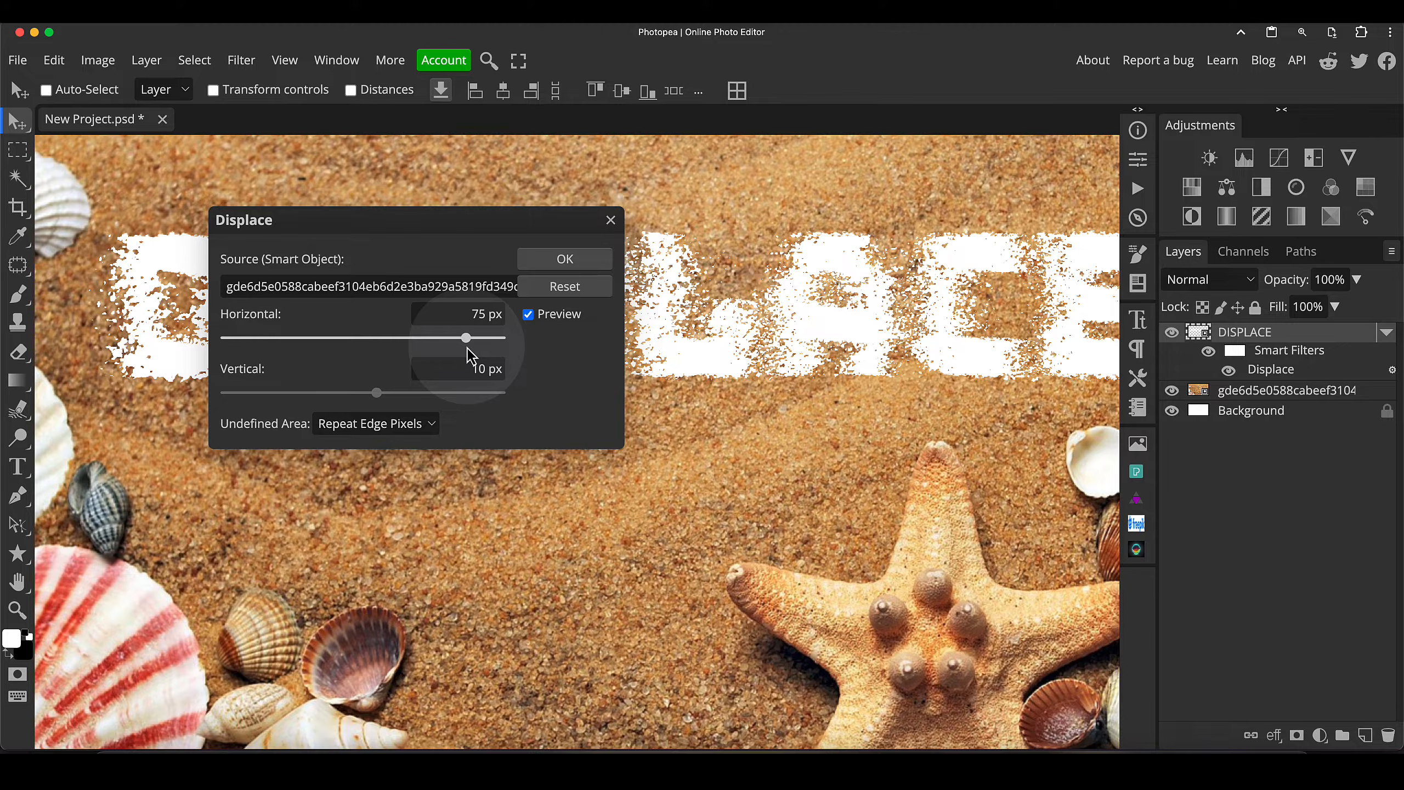
pyautogui.moveTo(471, 355); pyautogui.dragTo(436, 397)
pyautogui.moveTo(417, 347); pyautogui.dragTo(440, 348)
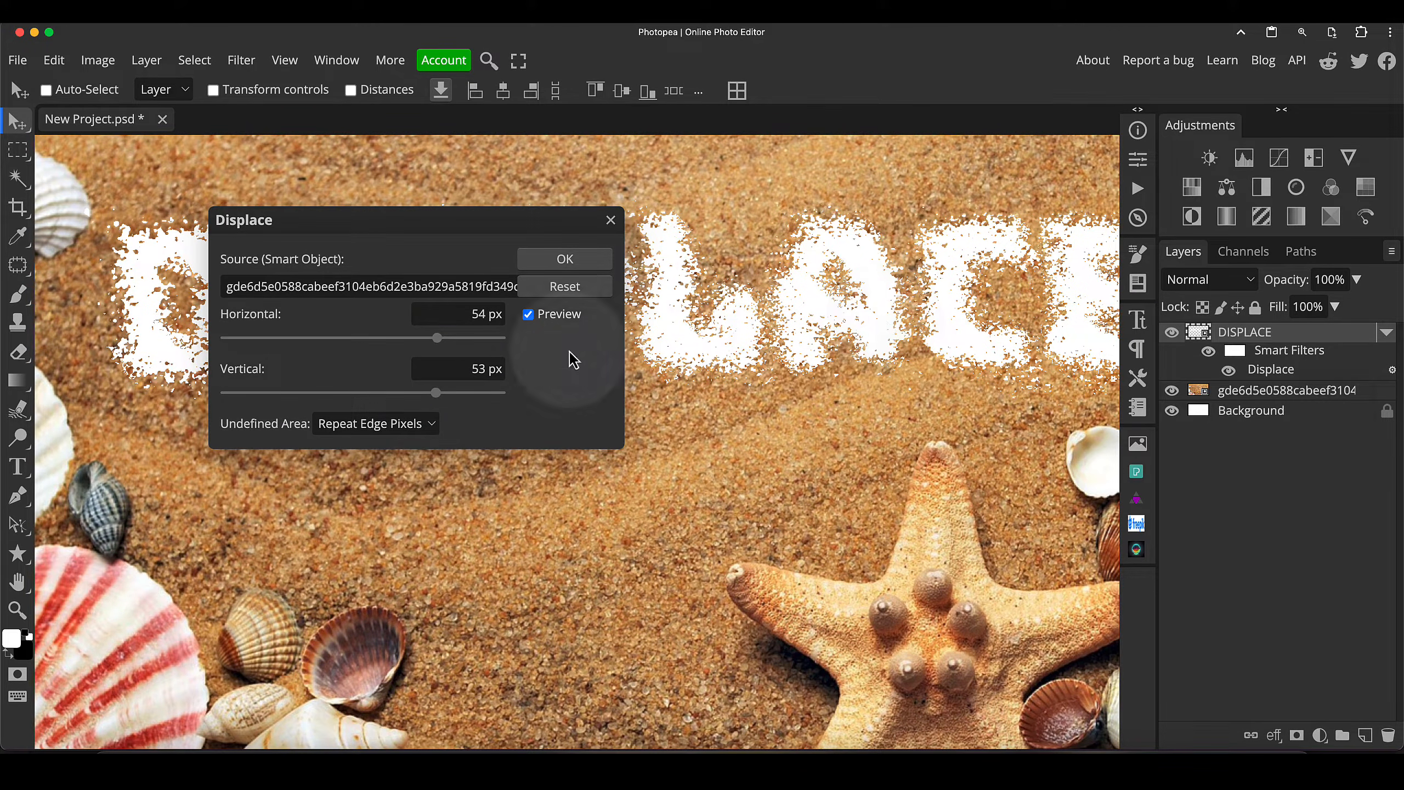
# Reduce the displacement to Horizontal 16 px and Vertical 18 px and apply the Displace filter to the text
pyautogui.click(372, 350)
pyautogui.moveTo(371, 350); pyautogui.dragTo(360, 338)
pyautogui.moveTo(435, 393); pyautogui.dragTo(385, 400)
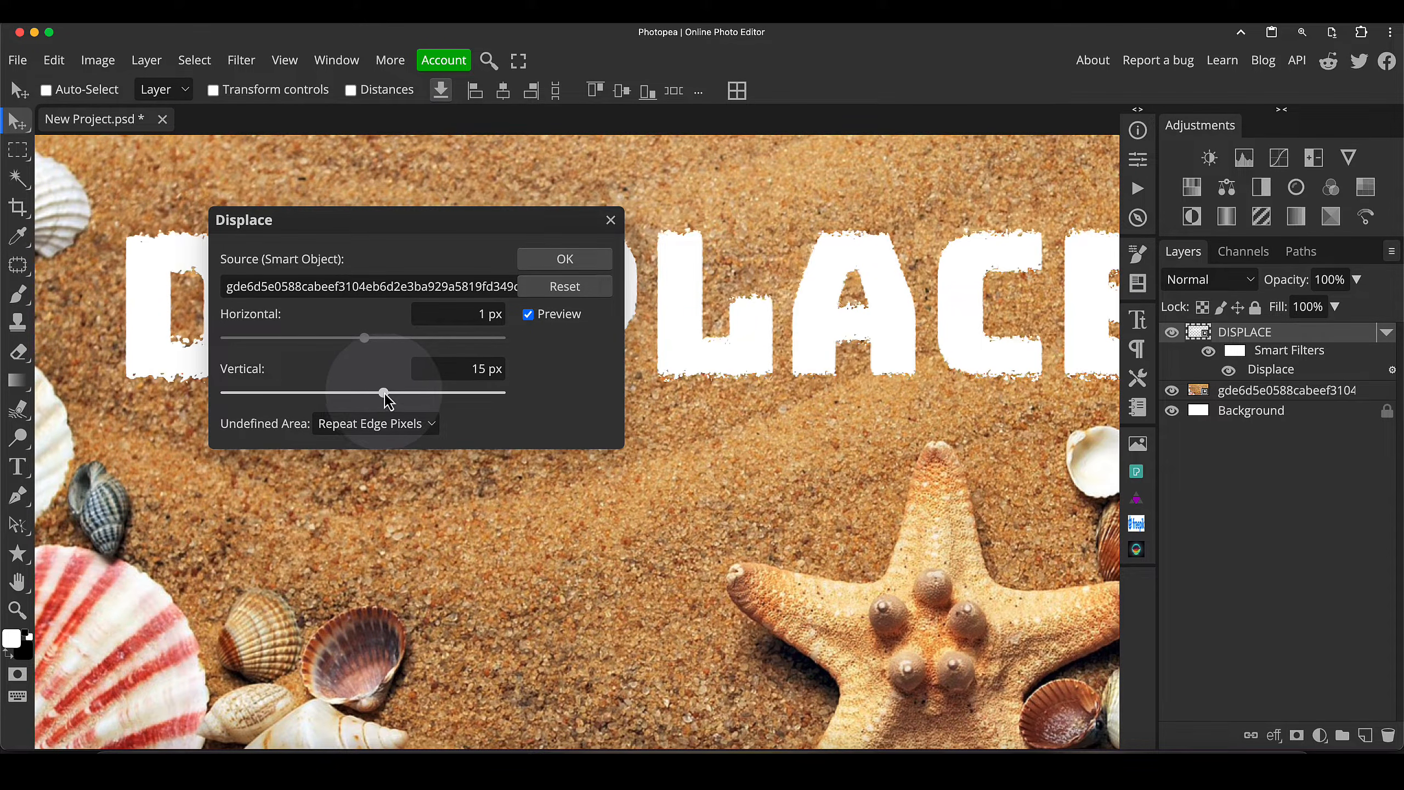
pyautogui.moveTo(376, 340); pyautogui.dragTo(381, 341)
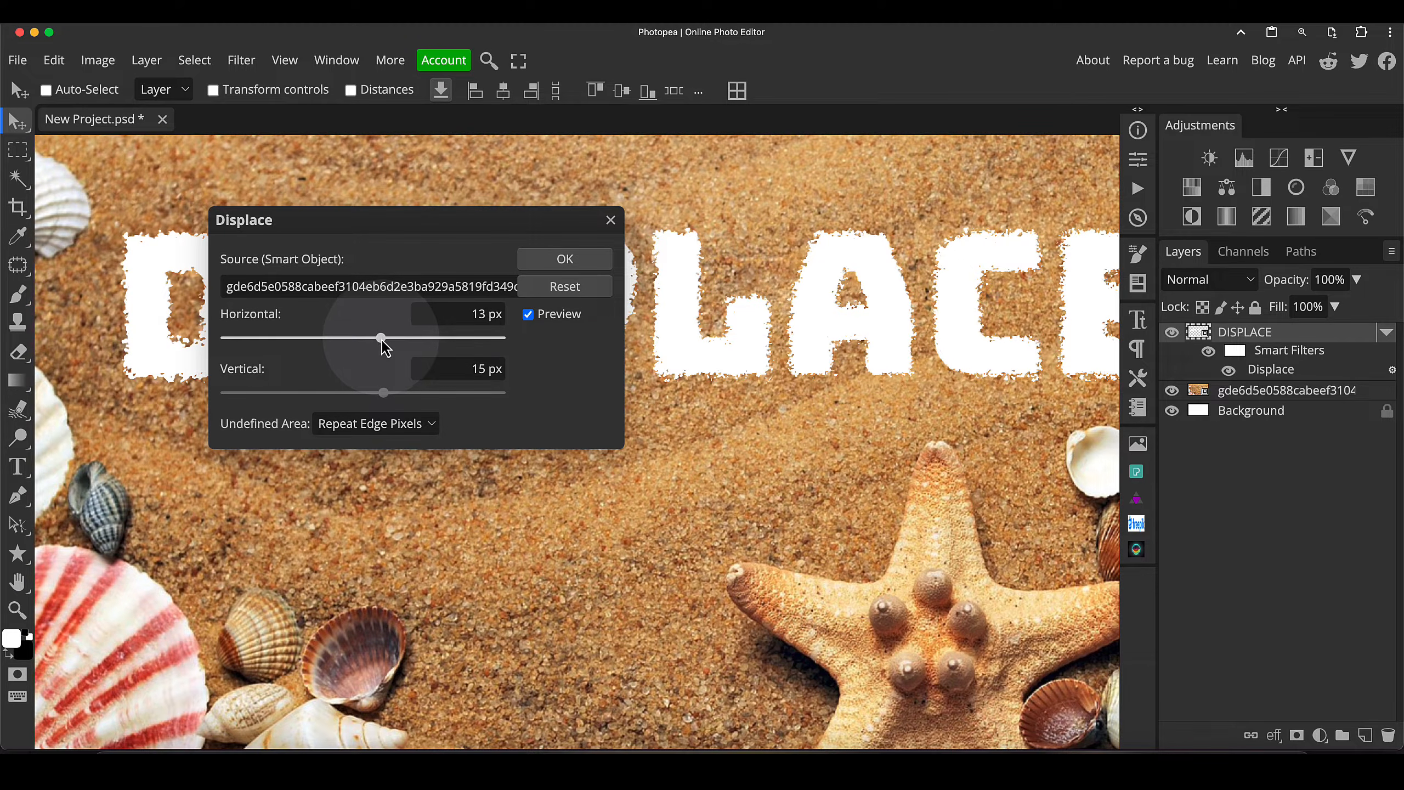
pyautogui.moveTo(381, 342); pyautogui.dragTo(385, 338)
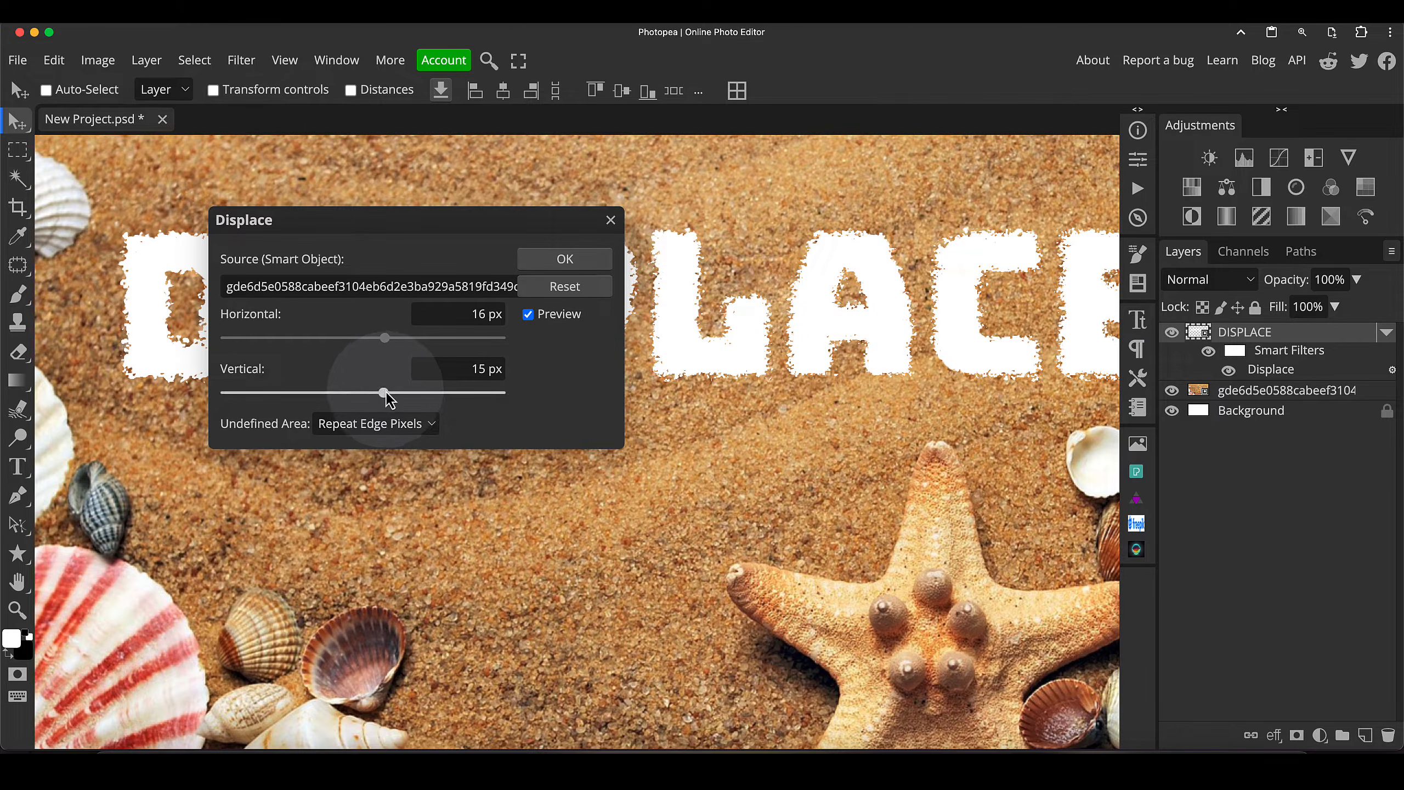
pyautogui.click(585, 263)
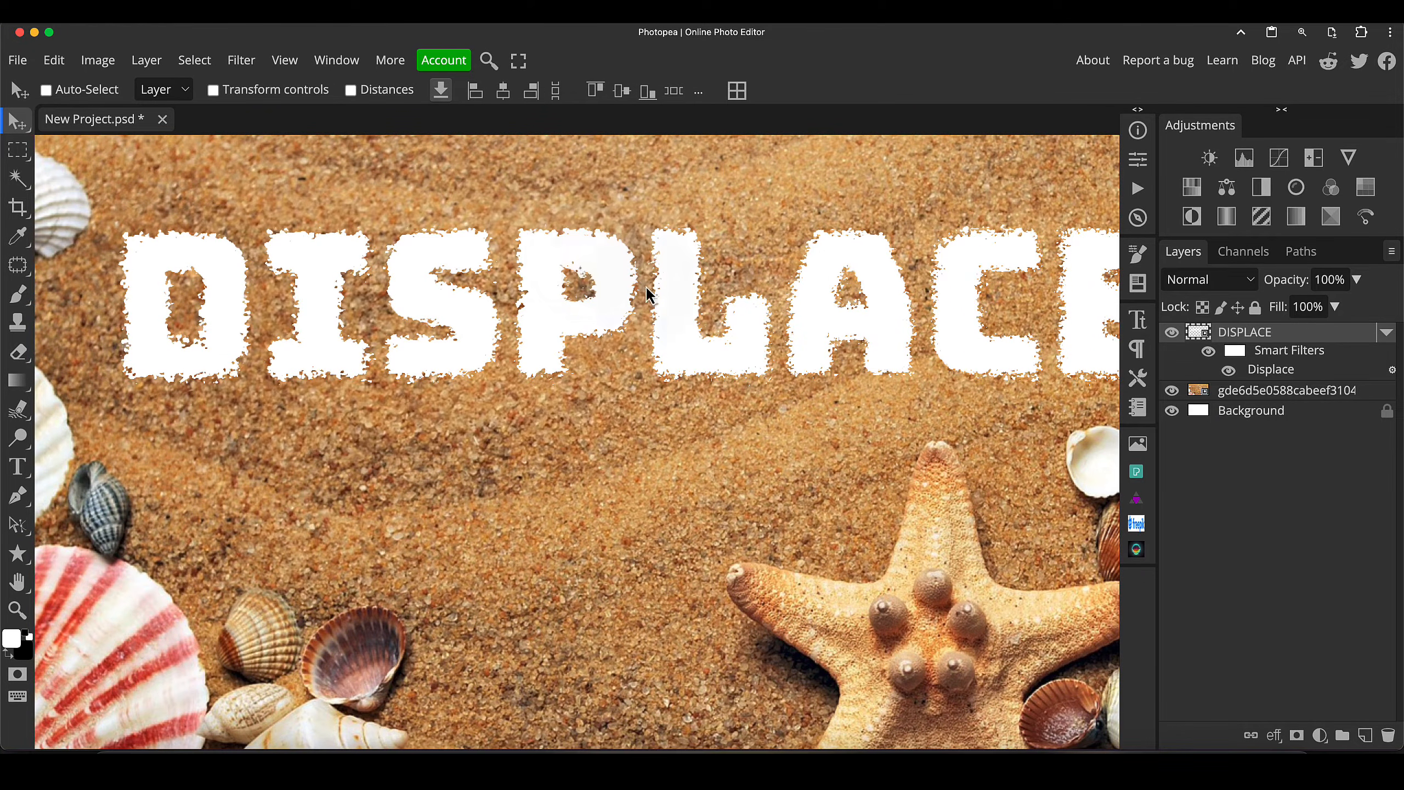
# Hide the beach photo layer so only the text and the white background layer are displayed
pyautogui.click(1172, 391)
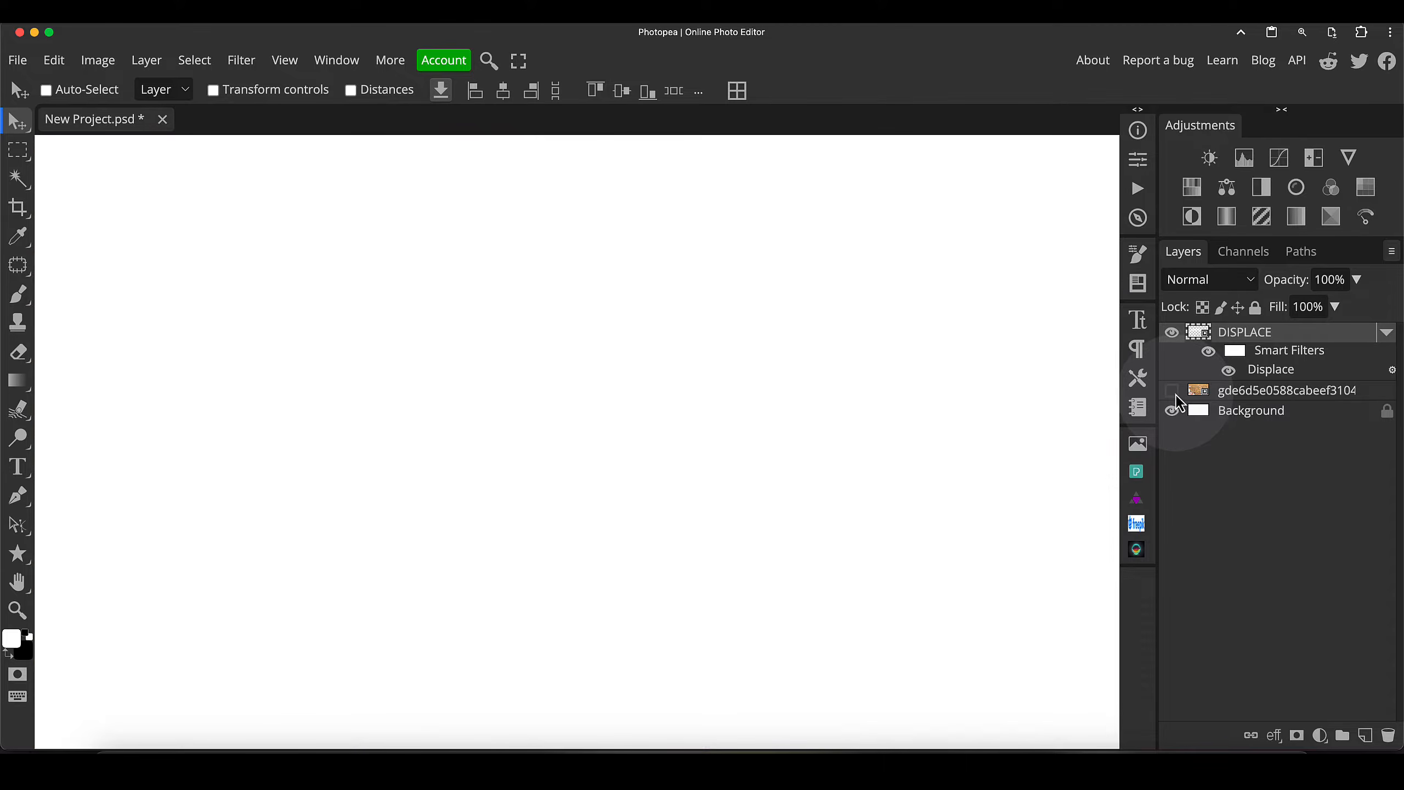
pyautogui.press('z')
pyautogui.click(789, 335)
pyautogui.scroll(-5, 786, 333)
pyautogui.scroll(2, 781, 334)
pyautogui.moveTo(878, 305); pyautogui.dragTo(790, 333)
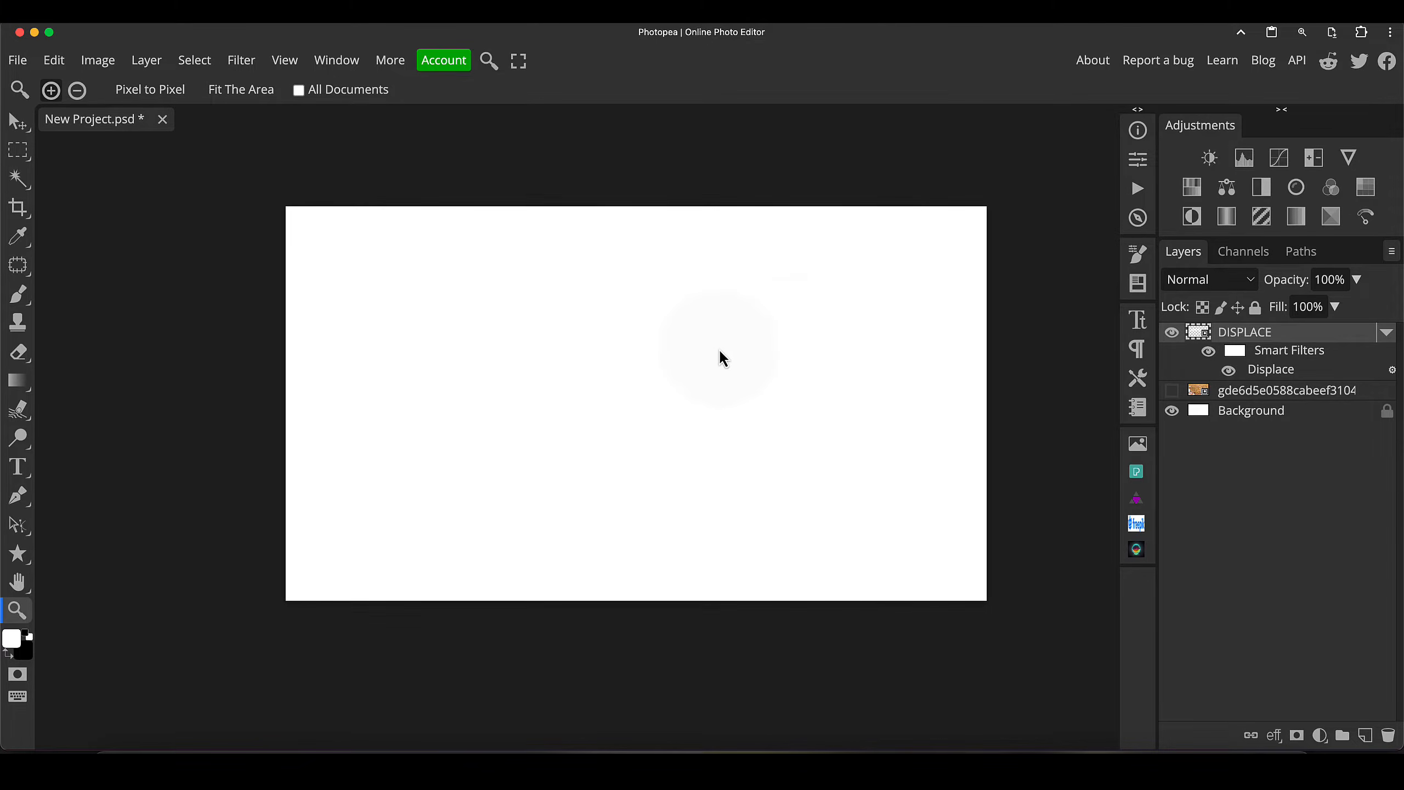
pyautogui.scroll(3, 719, 349)
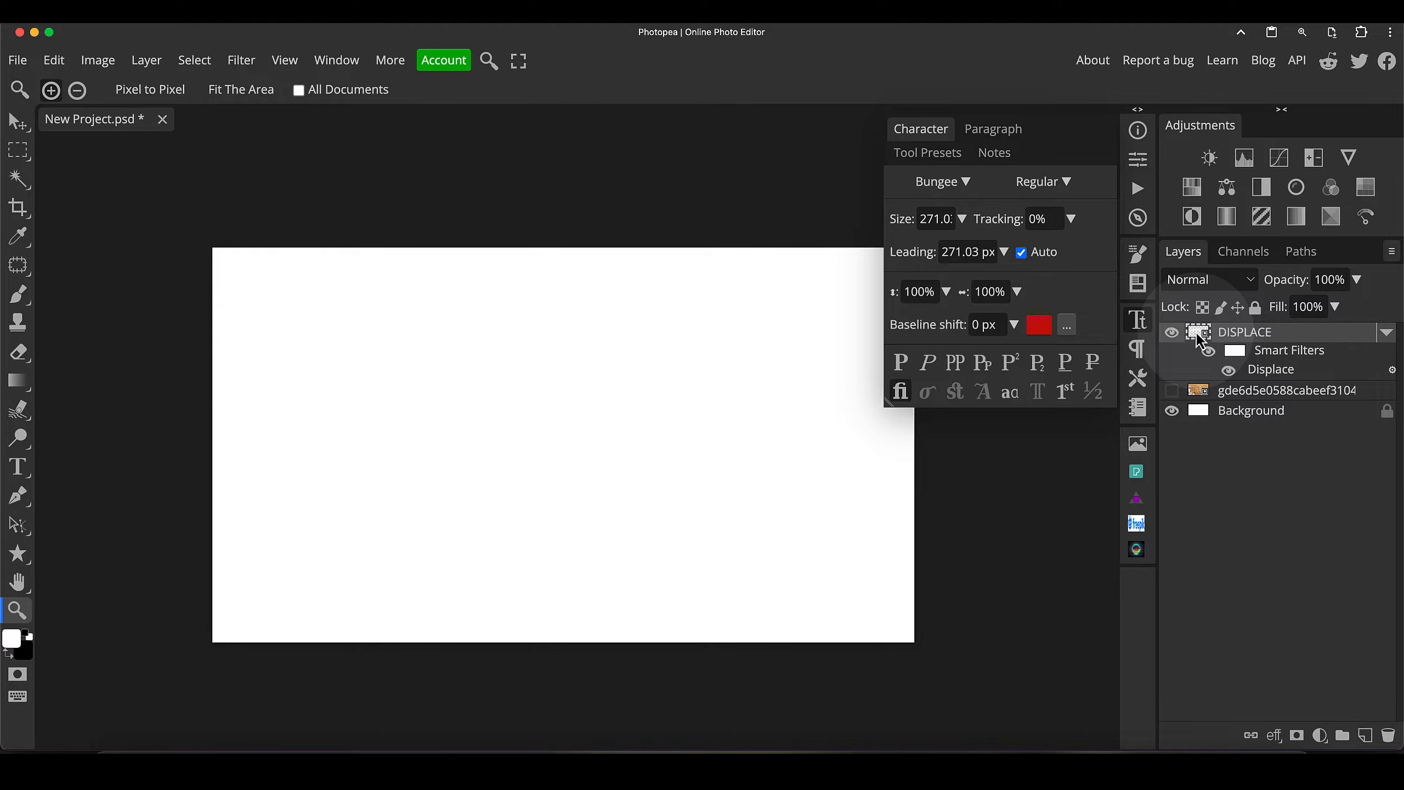
# Recolor the text inside the DISPLACE smart object to dark red, then save and close the smart object
pyautogui.doubleClick(1198, 335)
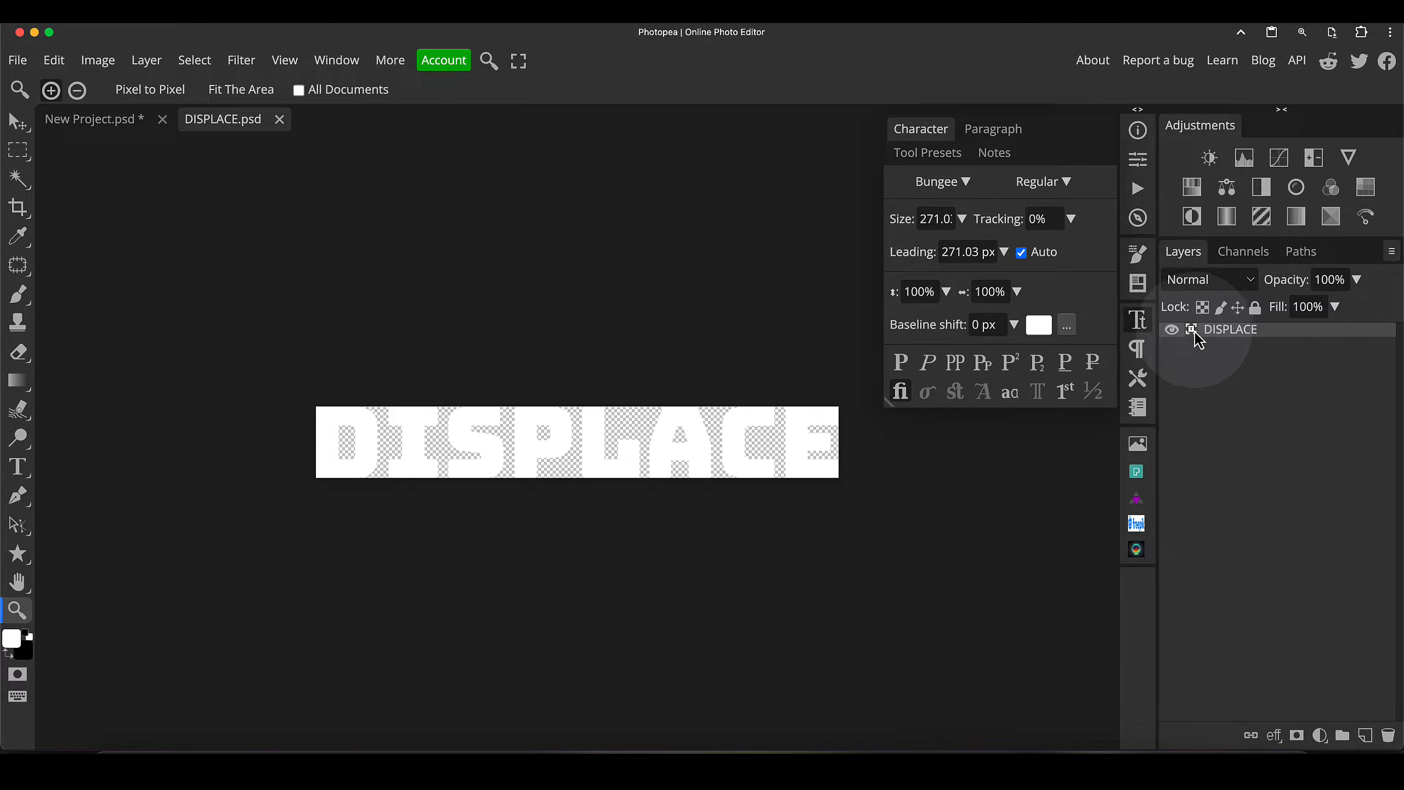
pyautogui.click(1039, 325)
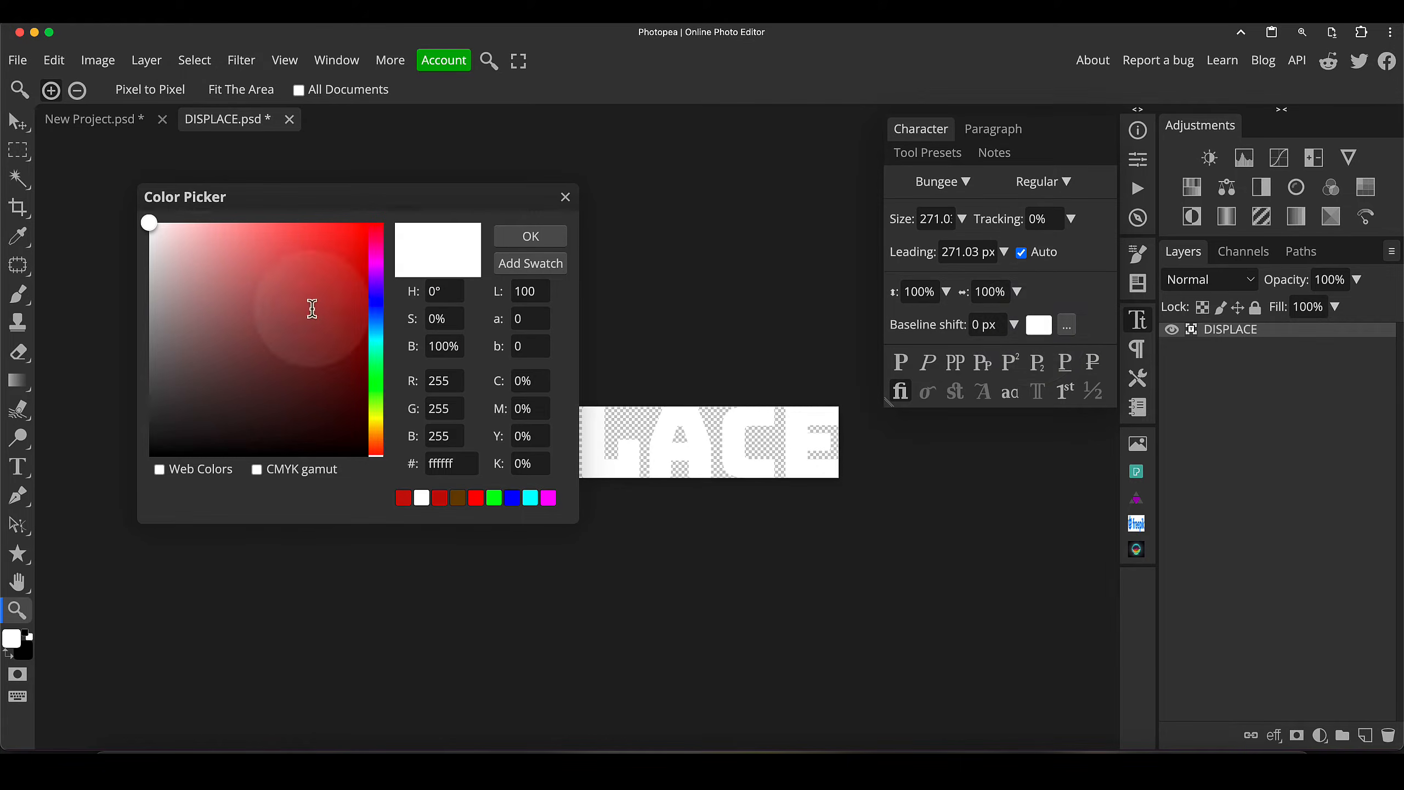
pyautogui.click(356, 277)
pyautogui.click(531, 236)
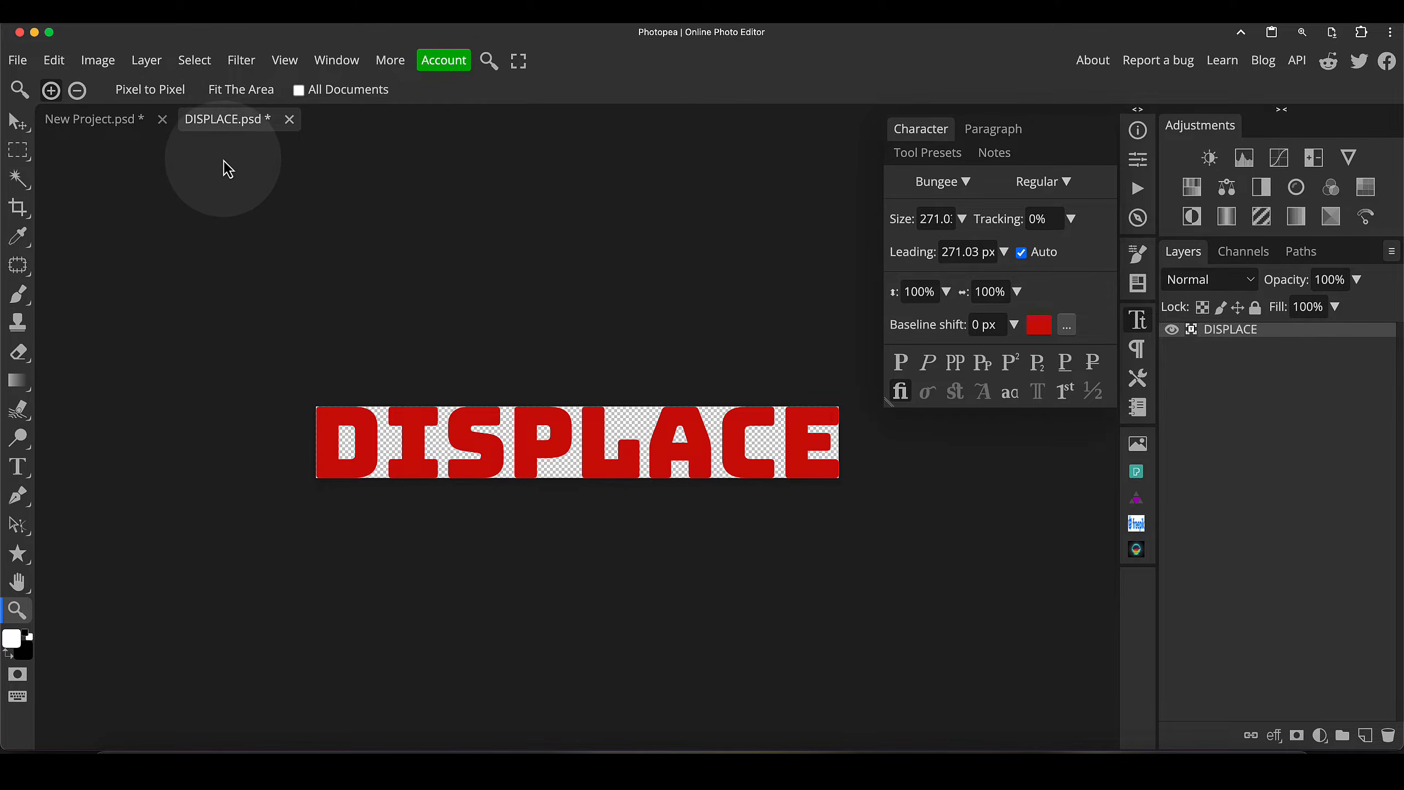
pyautogui.hotkey('ctrl', 's')
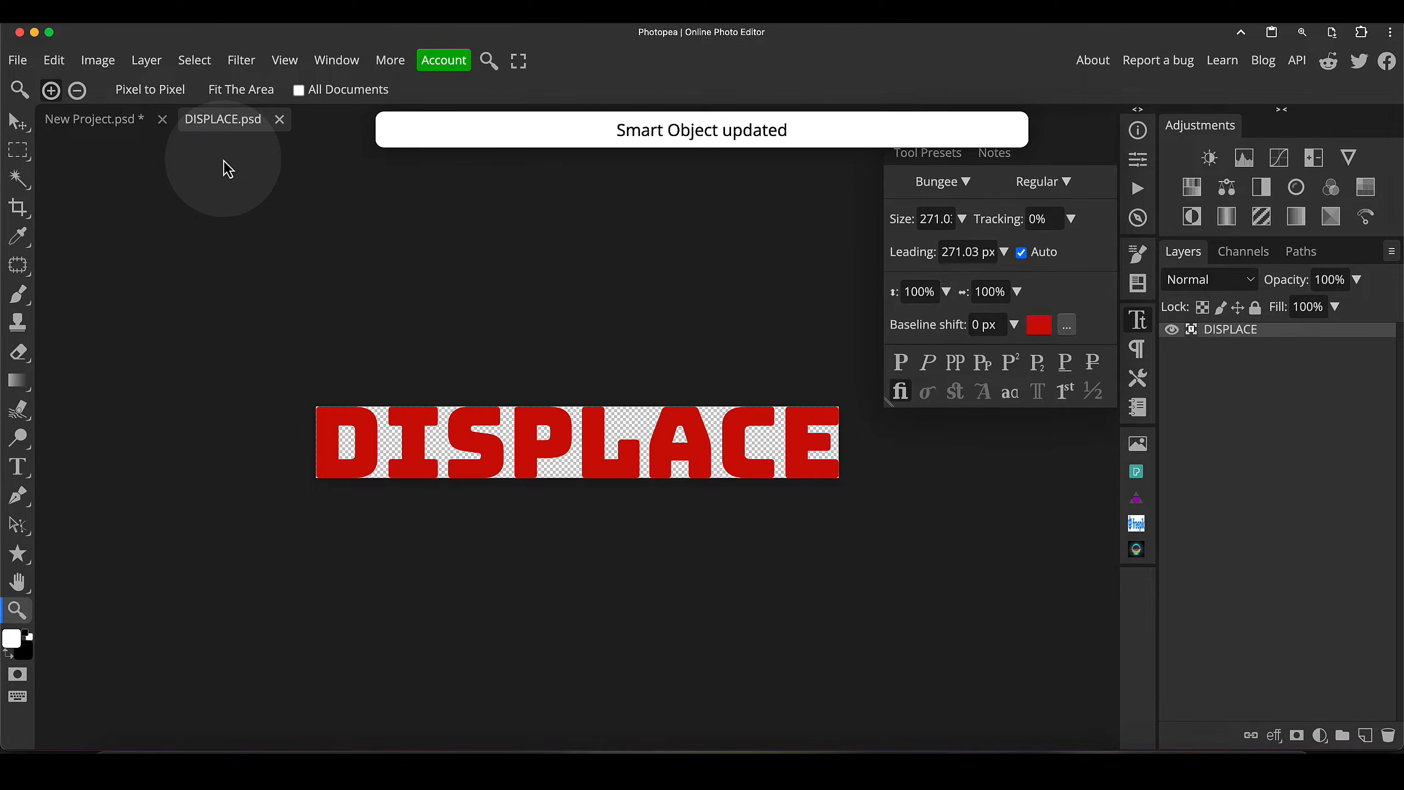
pyautogui.click(17, 60)
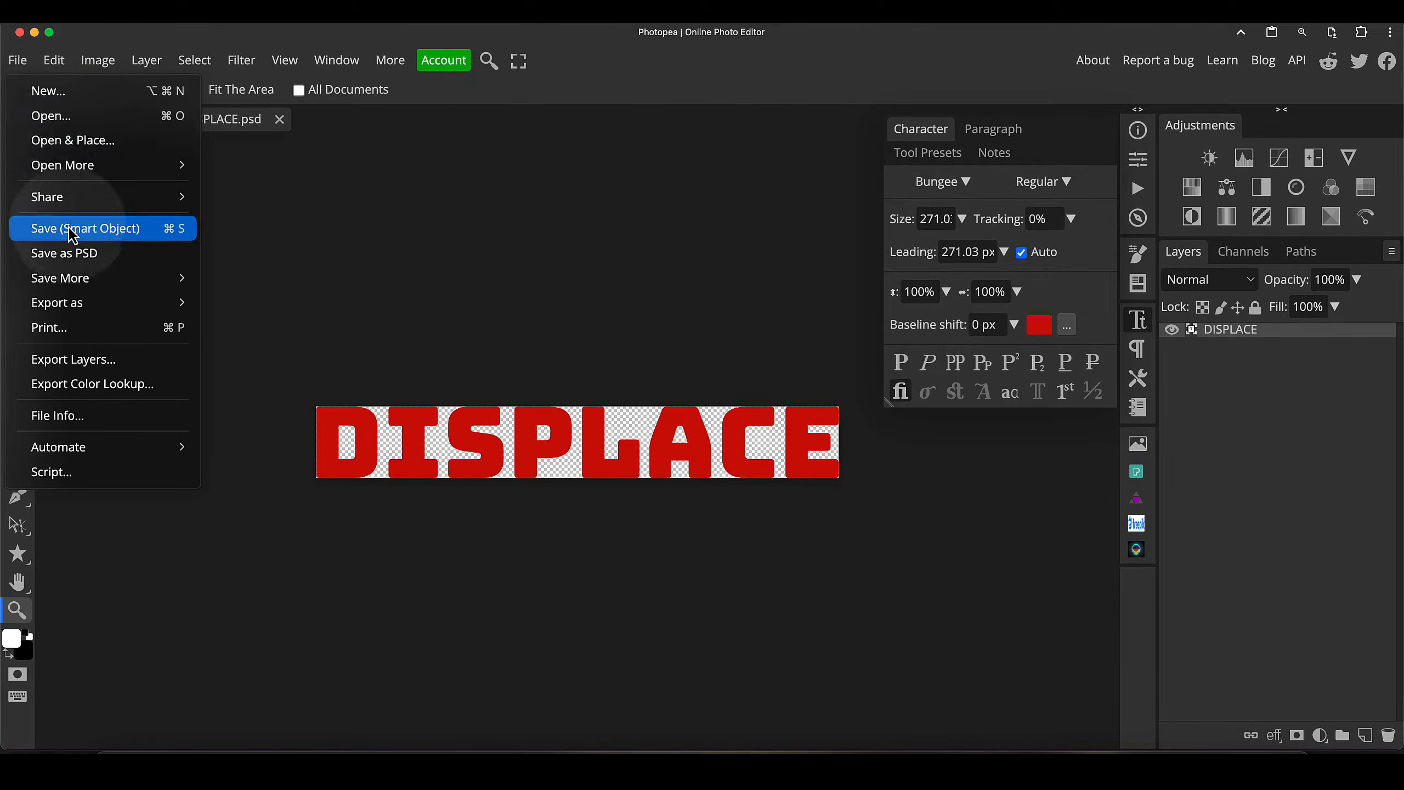
pyautogui.click(114, 227)
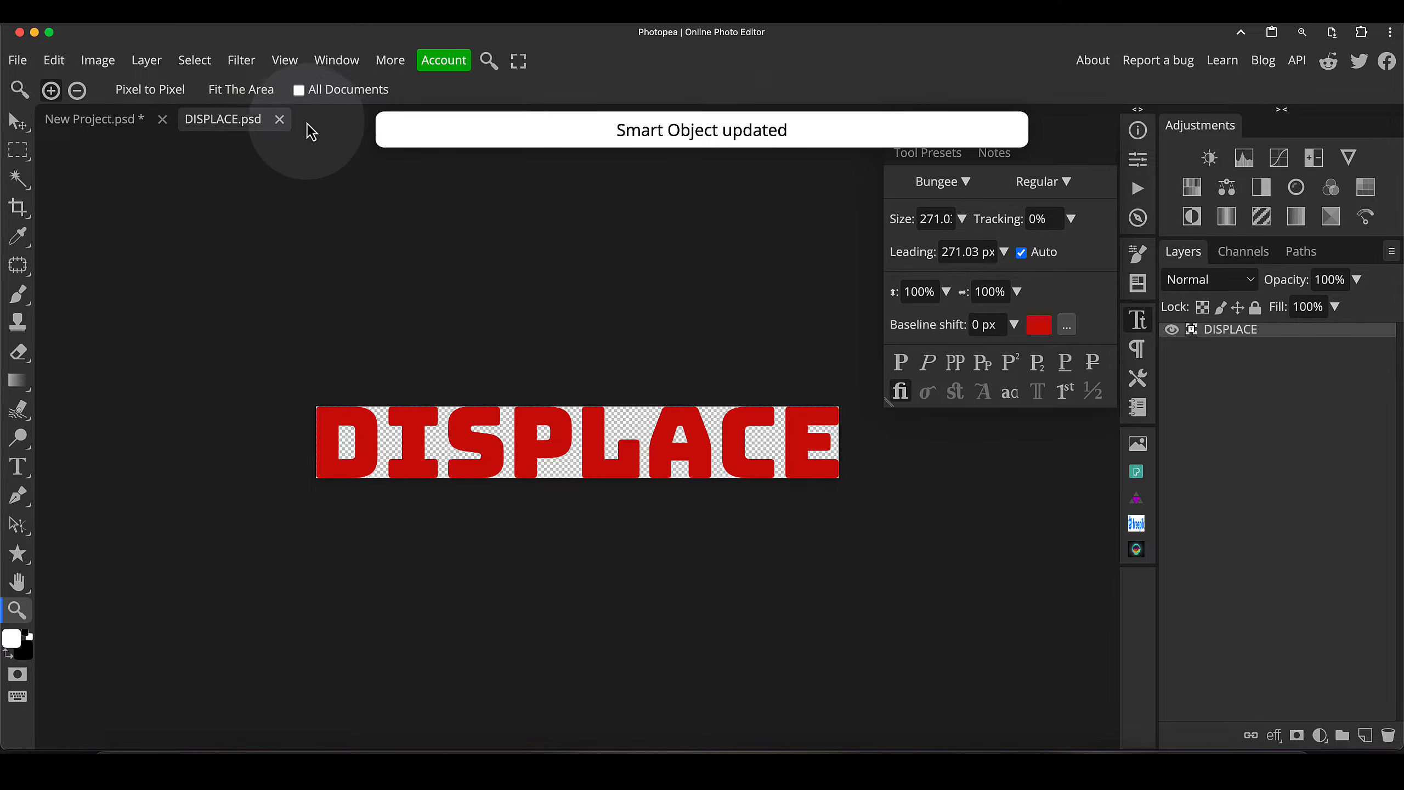
pyautogui.click(279, 120)
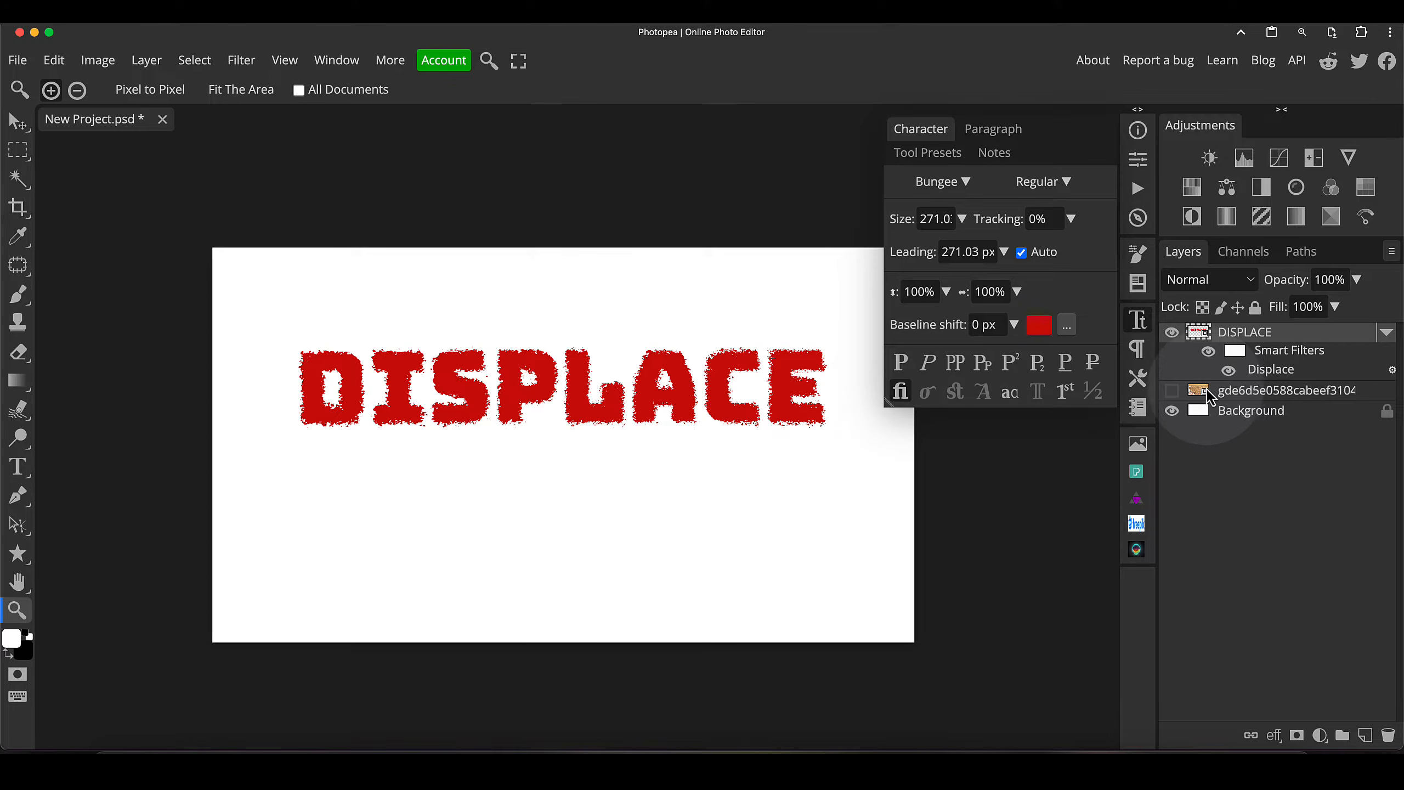
# Examine the displaced edges of the red text with the beach photo layer shown and hidden
pyautogui.moveTo(529, 397); pyautogui.dragTo(557, 396)
pyautogui.moveTo(646, 396); pyautogui.dragTo(682, 408)
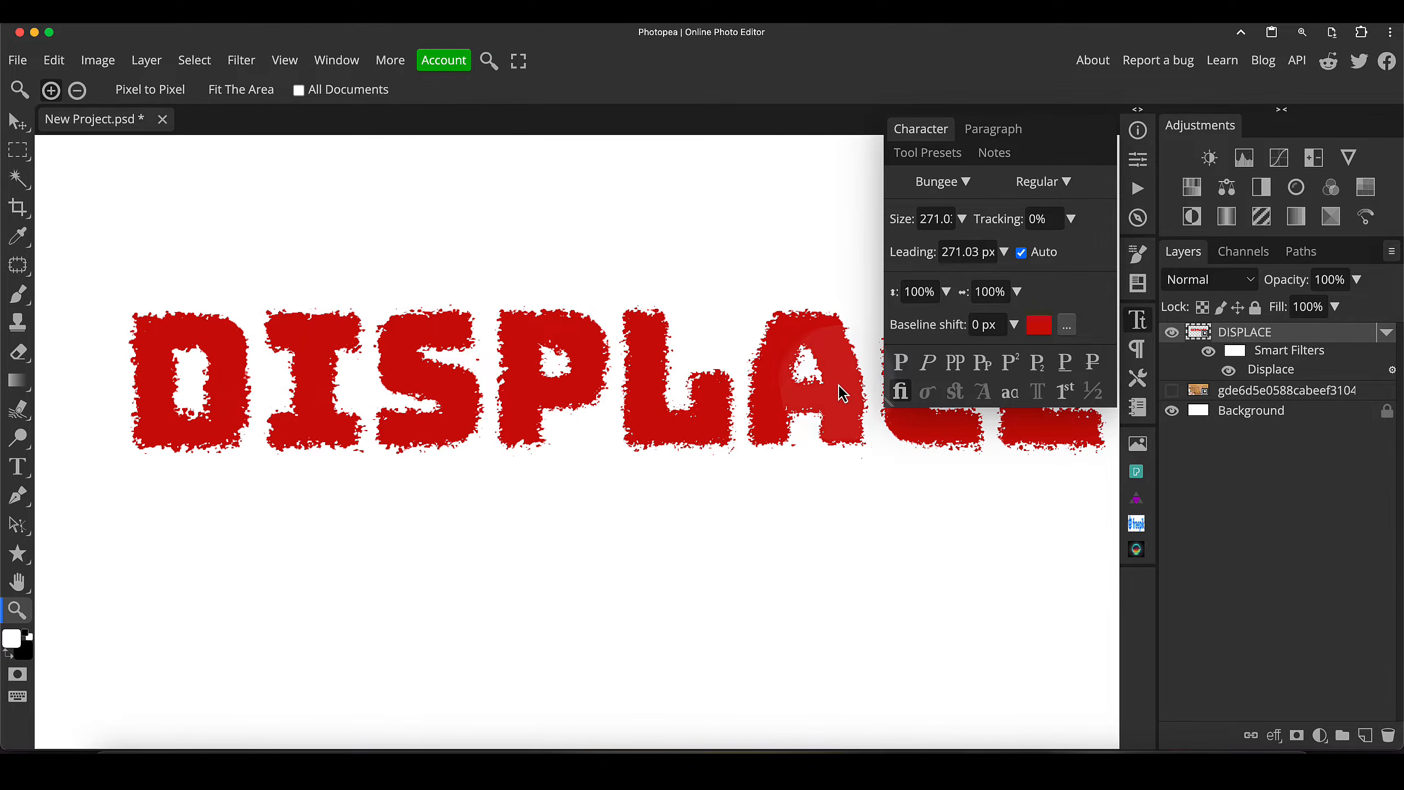
pyautogui.moveTo(839, 394)
pyautogui.mouseDown()
pyautogui.moveTo(809, 392)
pyautogui.moveTo(825, 392)
pyautogui.mouseUp()
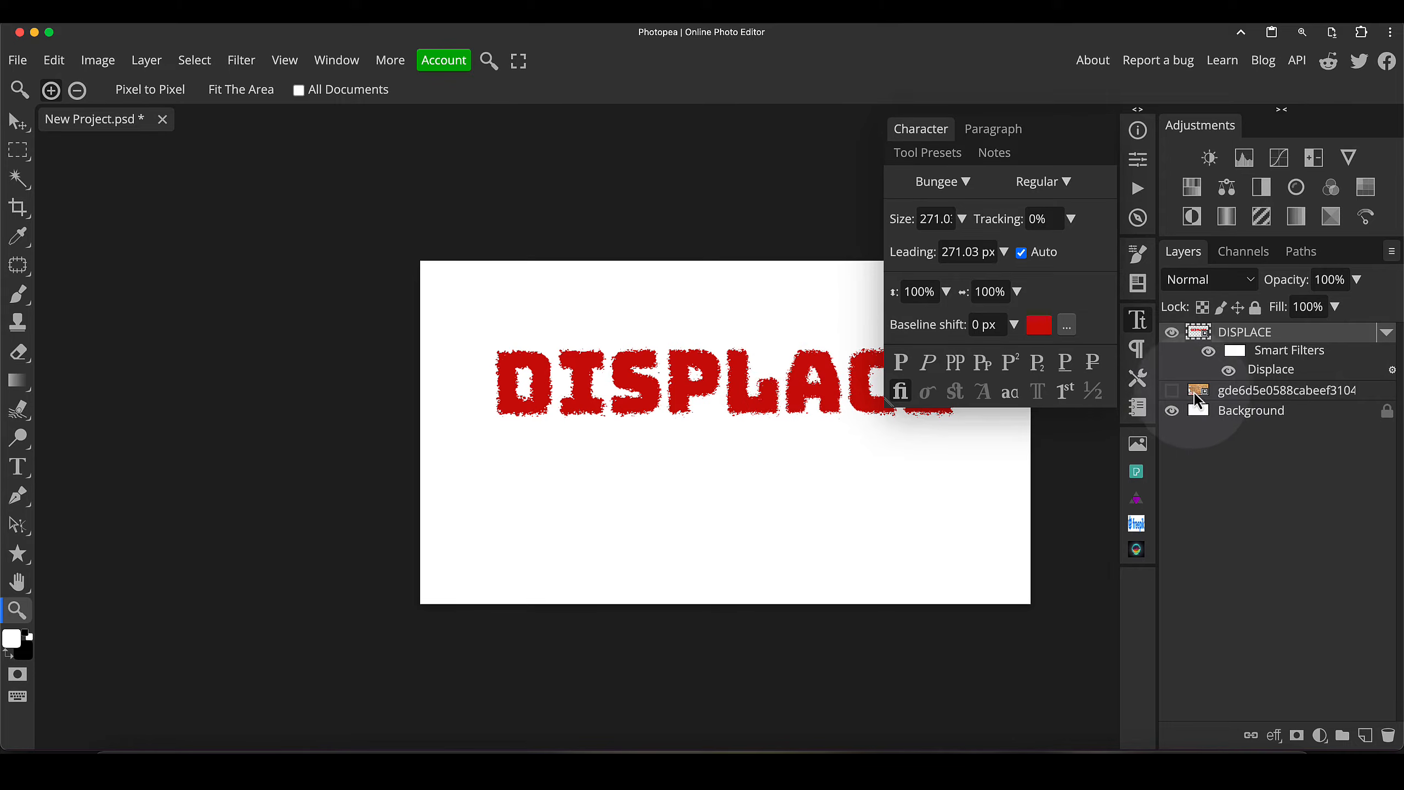
pyautogui.click(1173, 390)
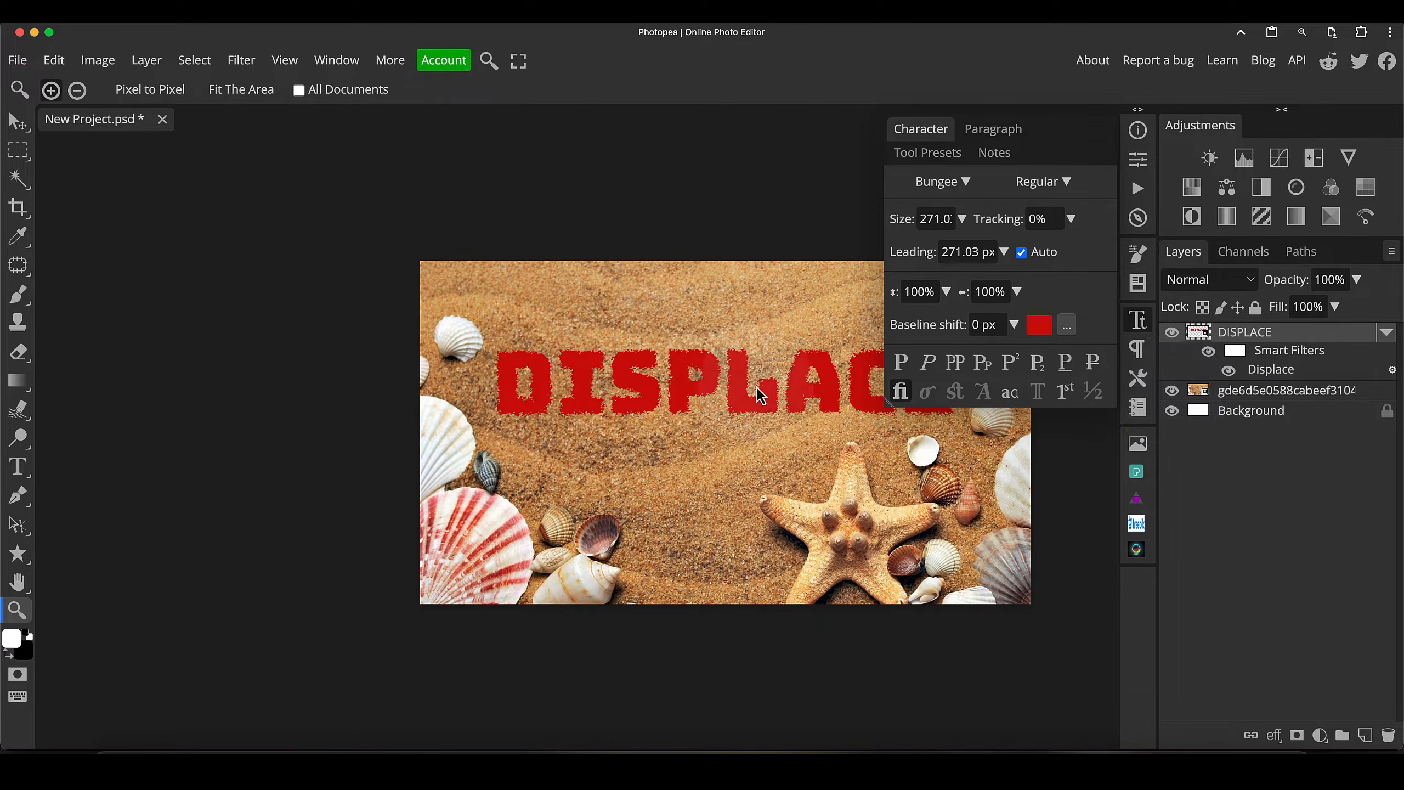
pyautogui.click(1173, 391)
pyautogui.moveTo(763, 389); pyautogui.dragTo(627, 383)
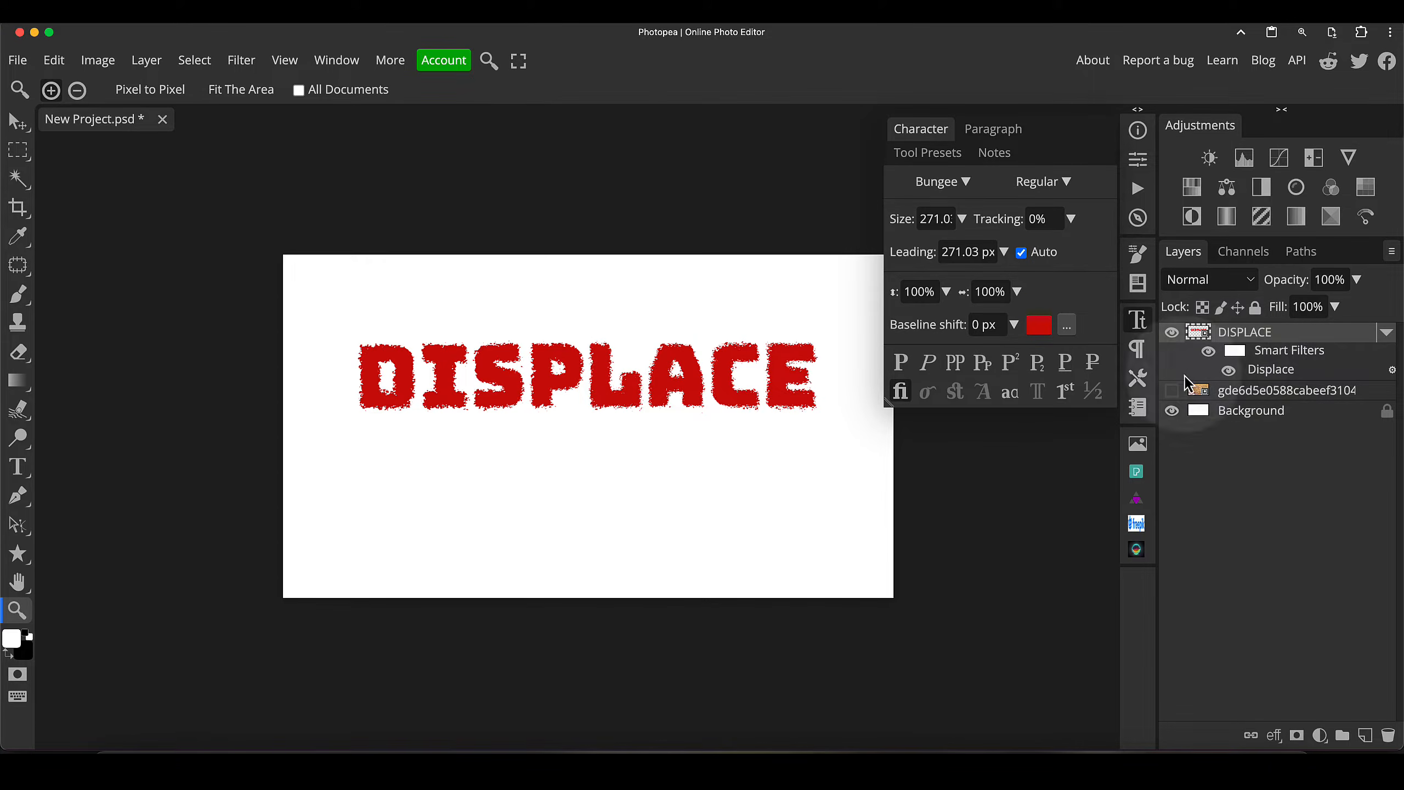
pyautogui.click(651, 364)
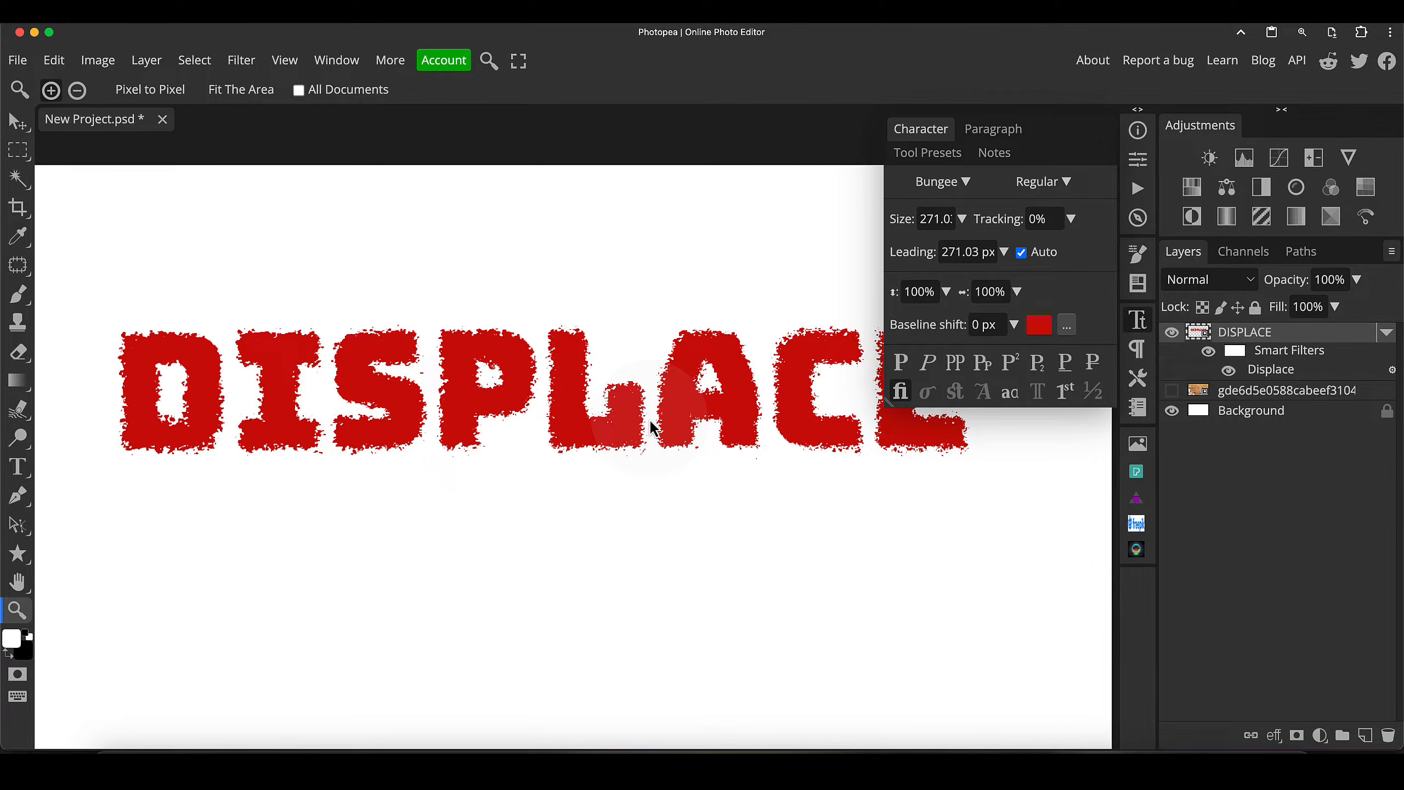
# Edit the text's Displace smart filter, setting Horizontal to 23 px and Vertical to 26 px
pyautogui.doubleClick(1268, 375)
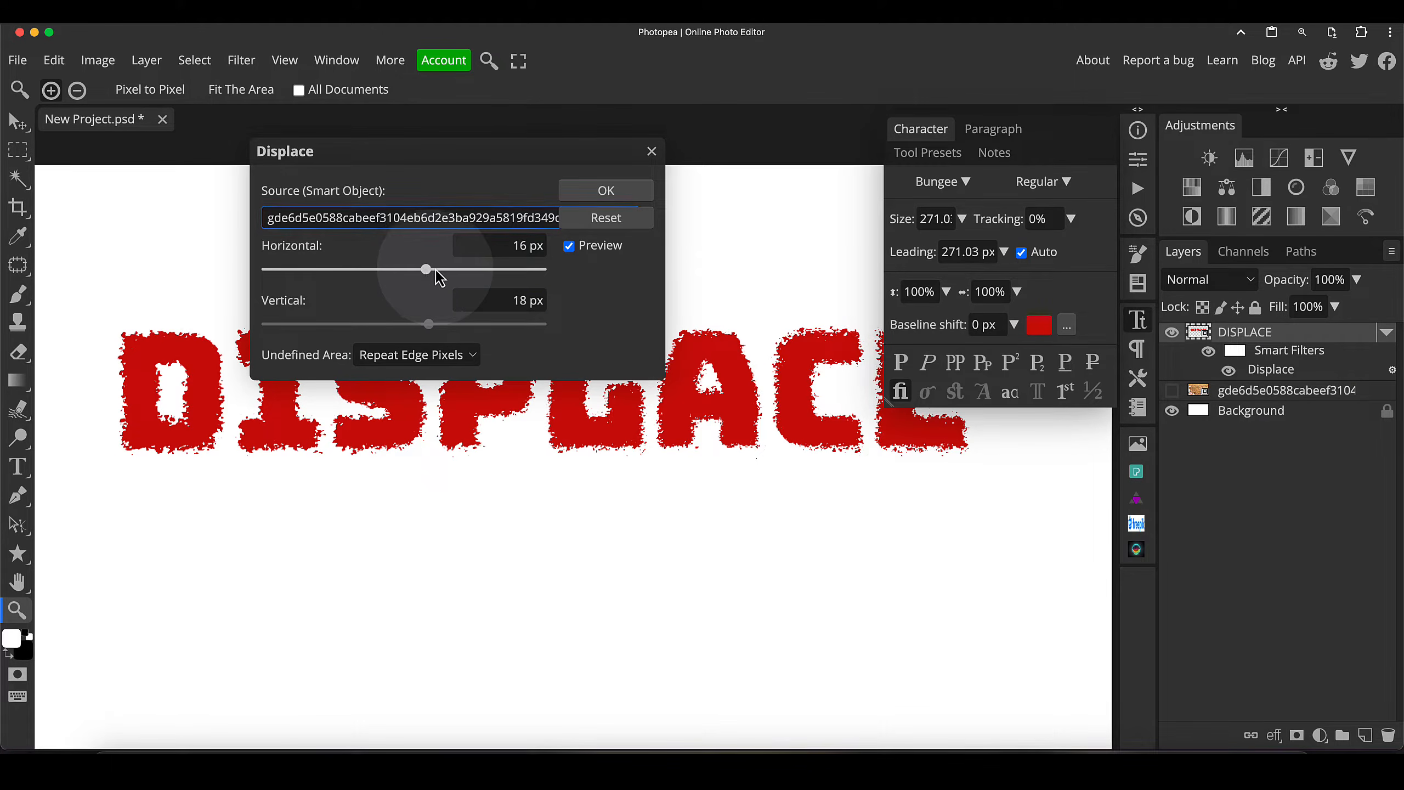
pyautogui.moveTo(427, 271); pyautogui.dragTo(436, 271)
pyautogui.moveTo(429, 325); pyautogui.dragTo(440, 325)
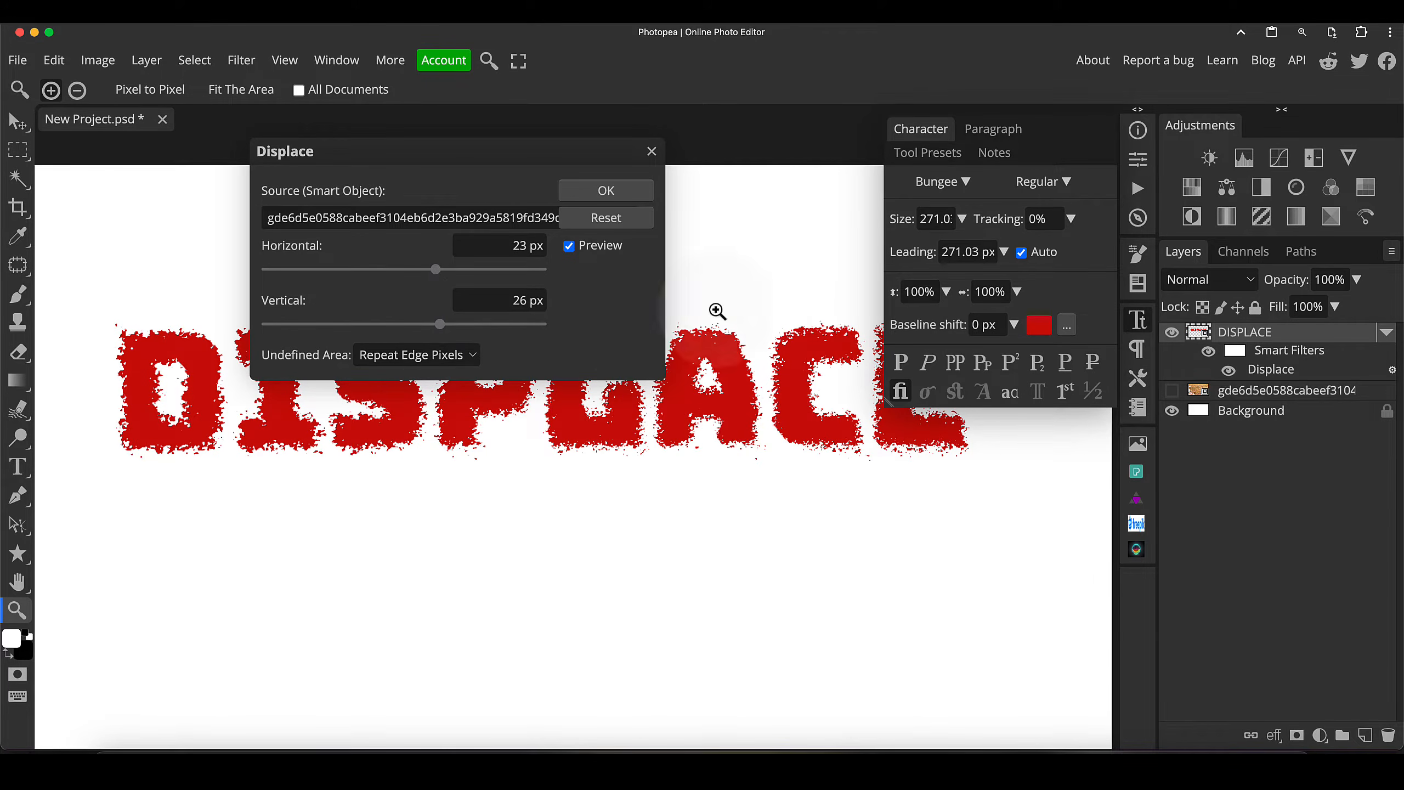
pyautogui.click(596, 197)
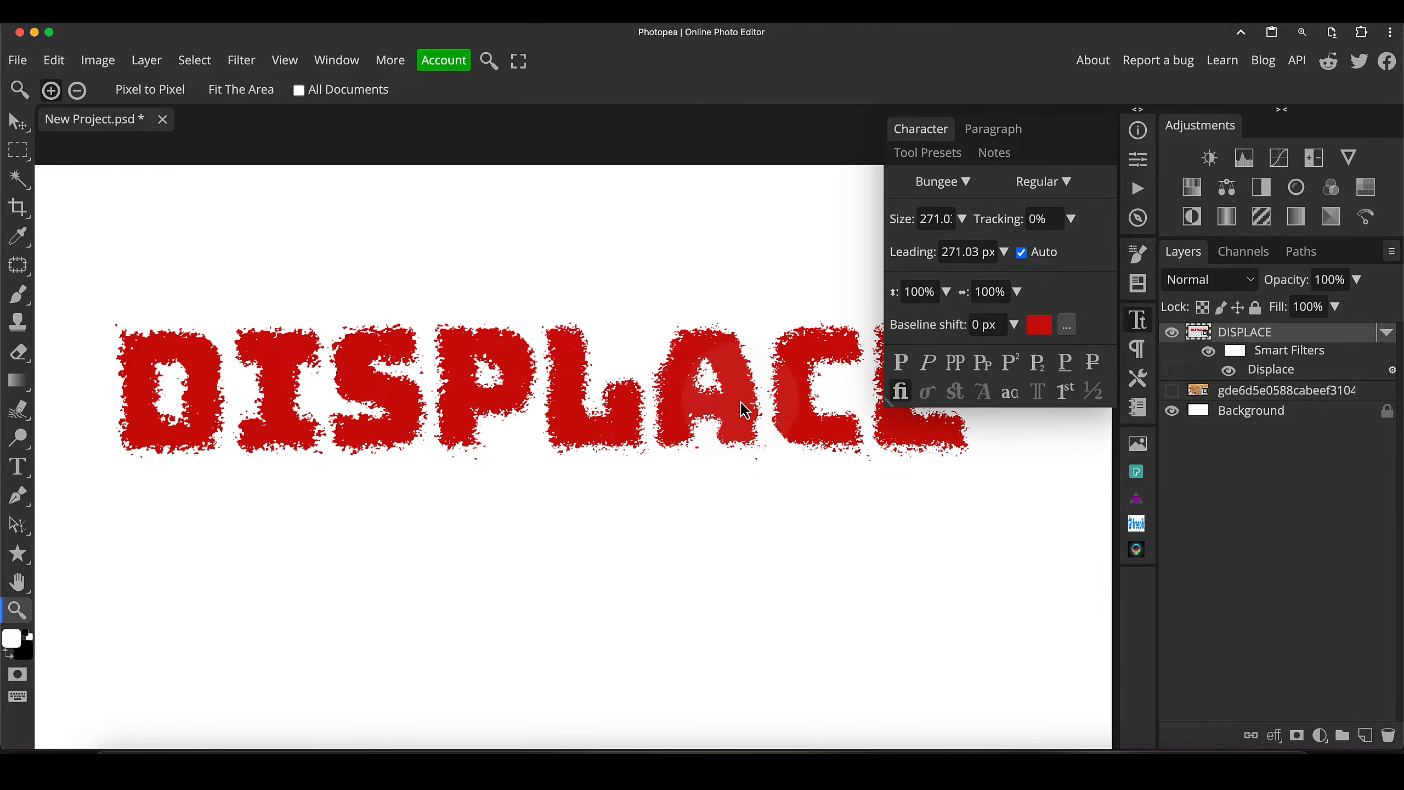
# Move the displaced text down and back up on the canvas, leaving it slightly lower than before
pyautogui.scroll(-1, 744, 437)
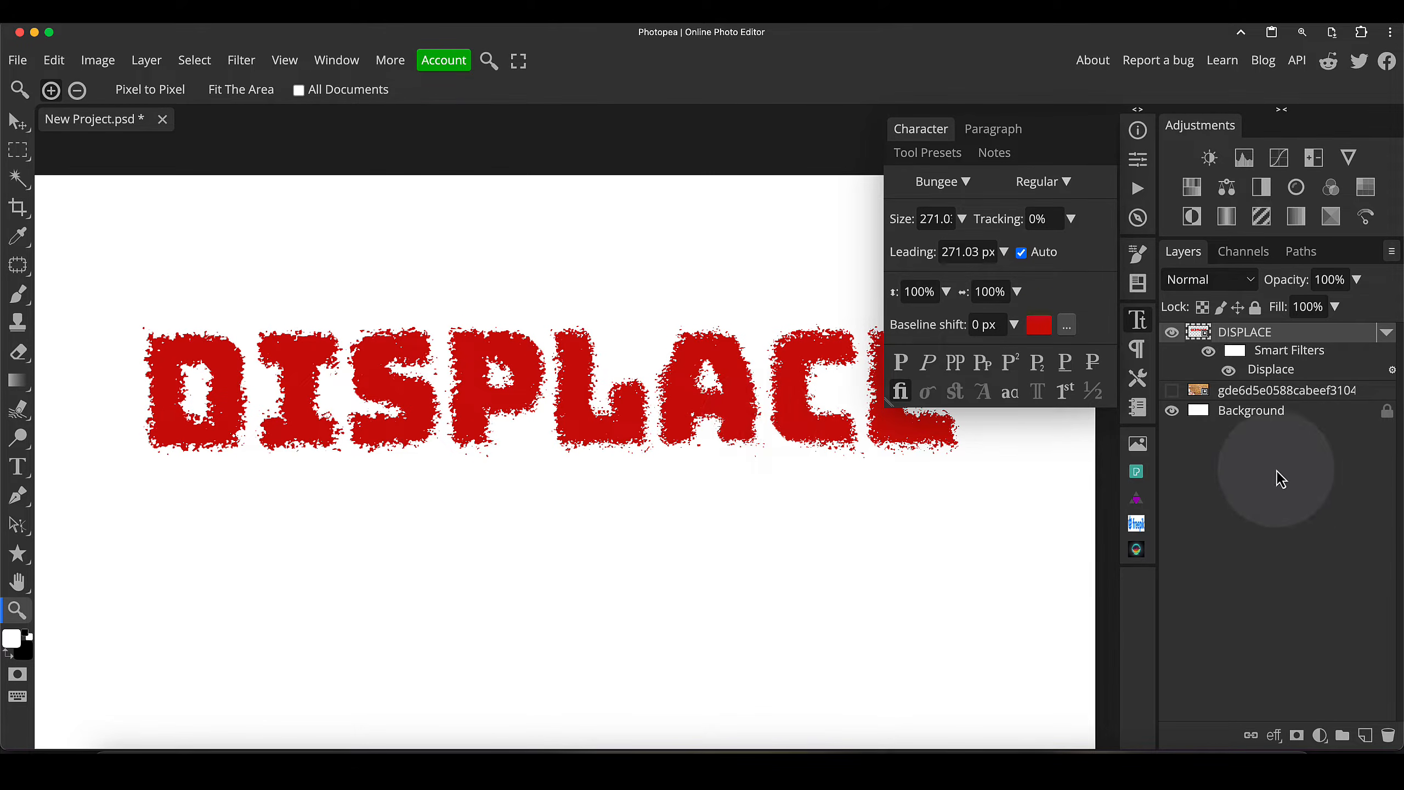
pyautogui.press('v')
pyautogui.moveTo(713, 434); pyautogui.dragTo(723, 471)
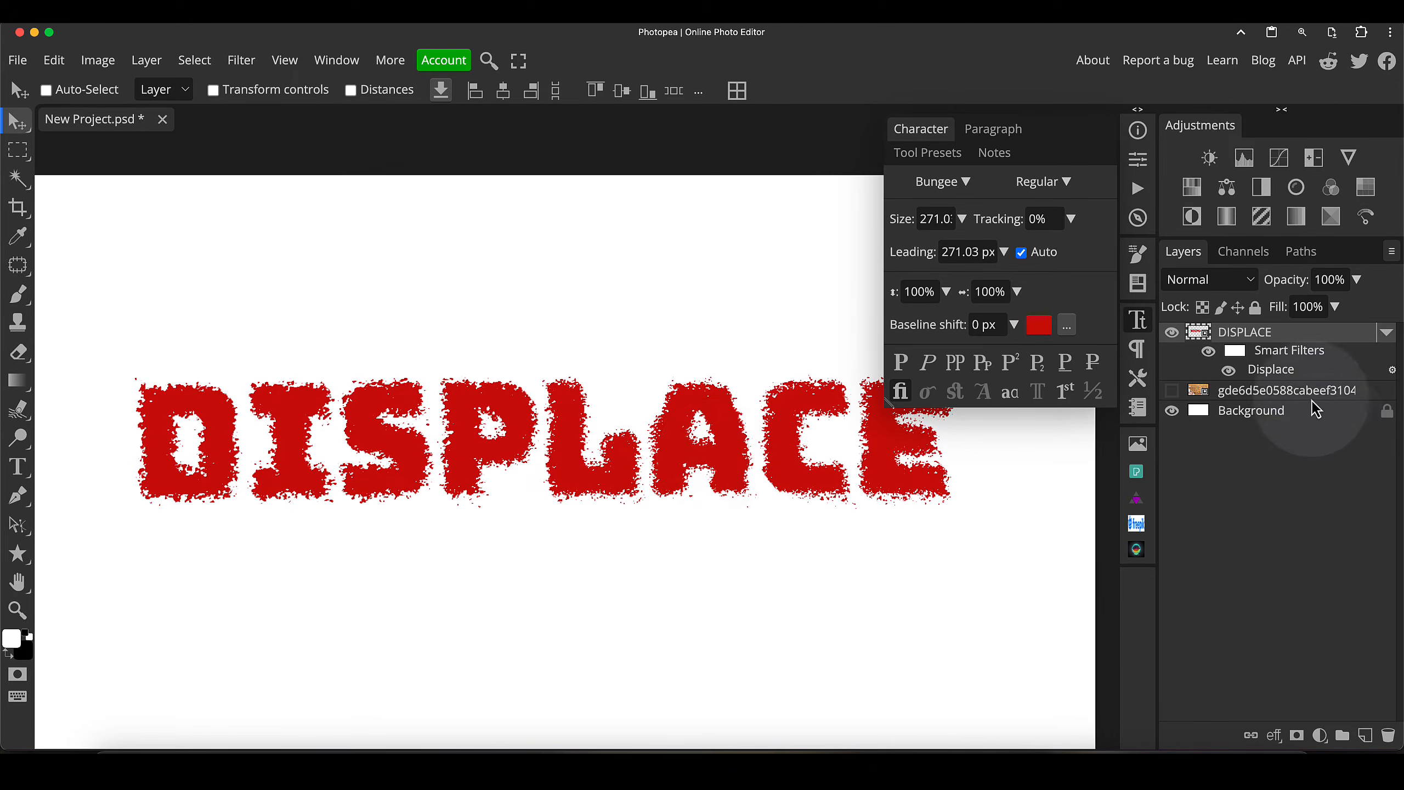
pyautogui.moveTo(668, 458); pyautogui.dragTo(667, 424)
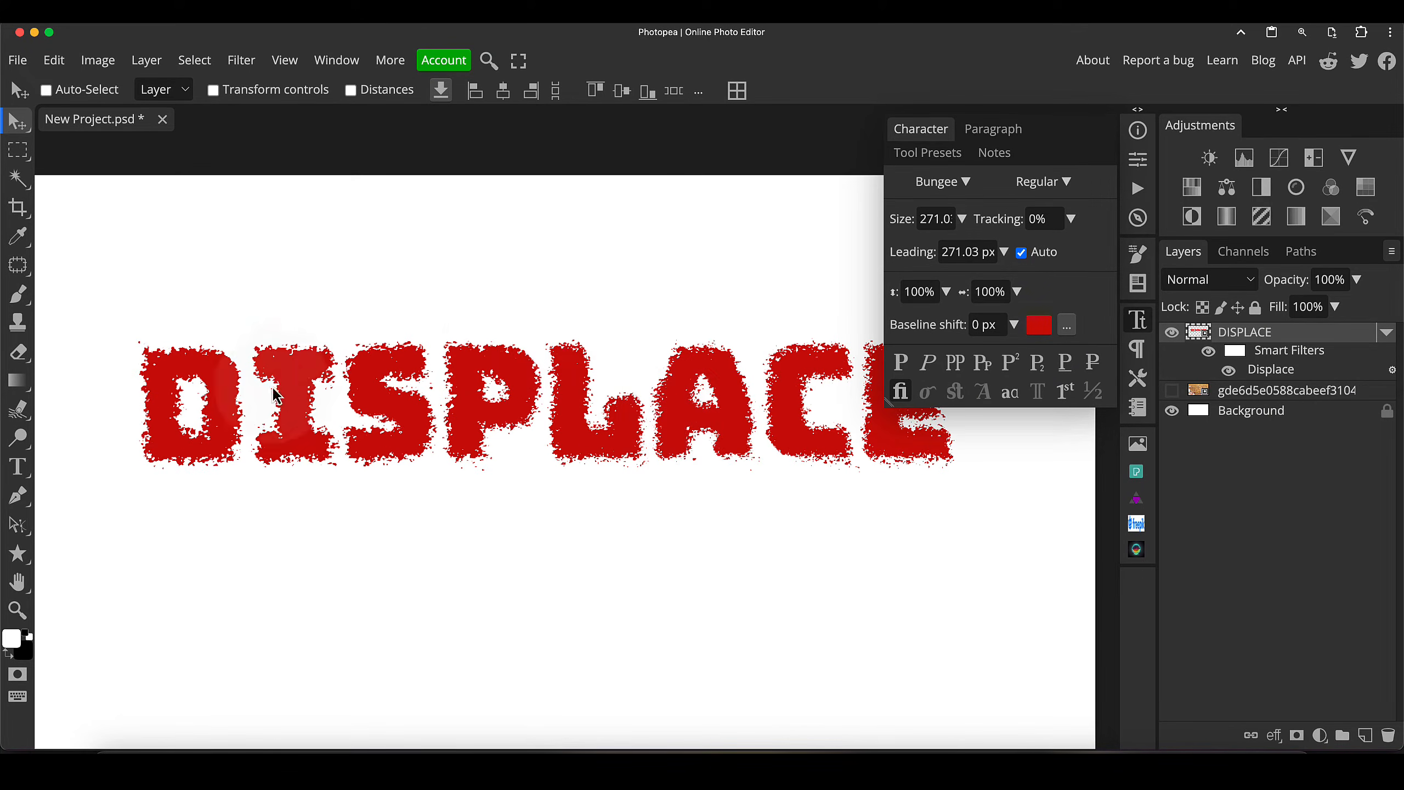
pyautogui.moveTo(762, 423); pyautogui.dragTo(796, 531)
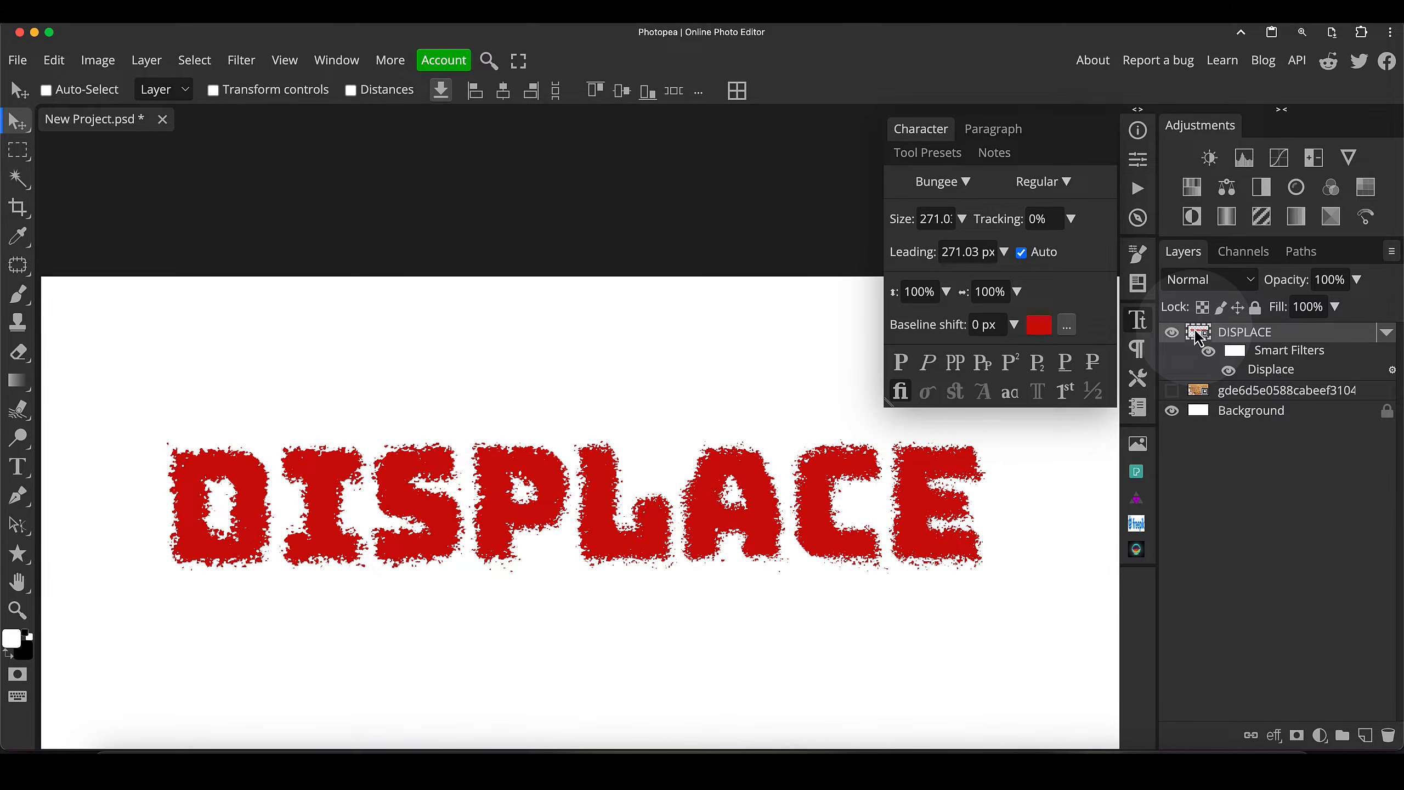
pyautogui.press('z')
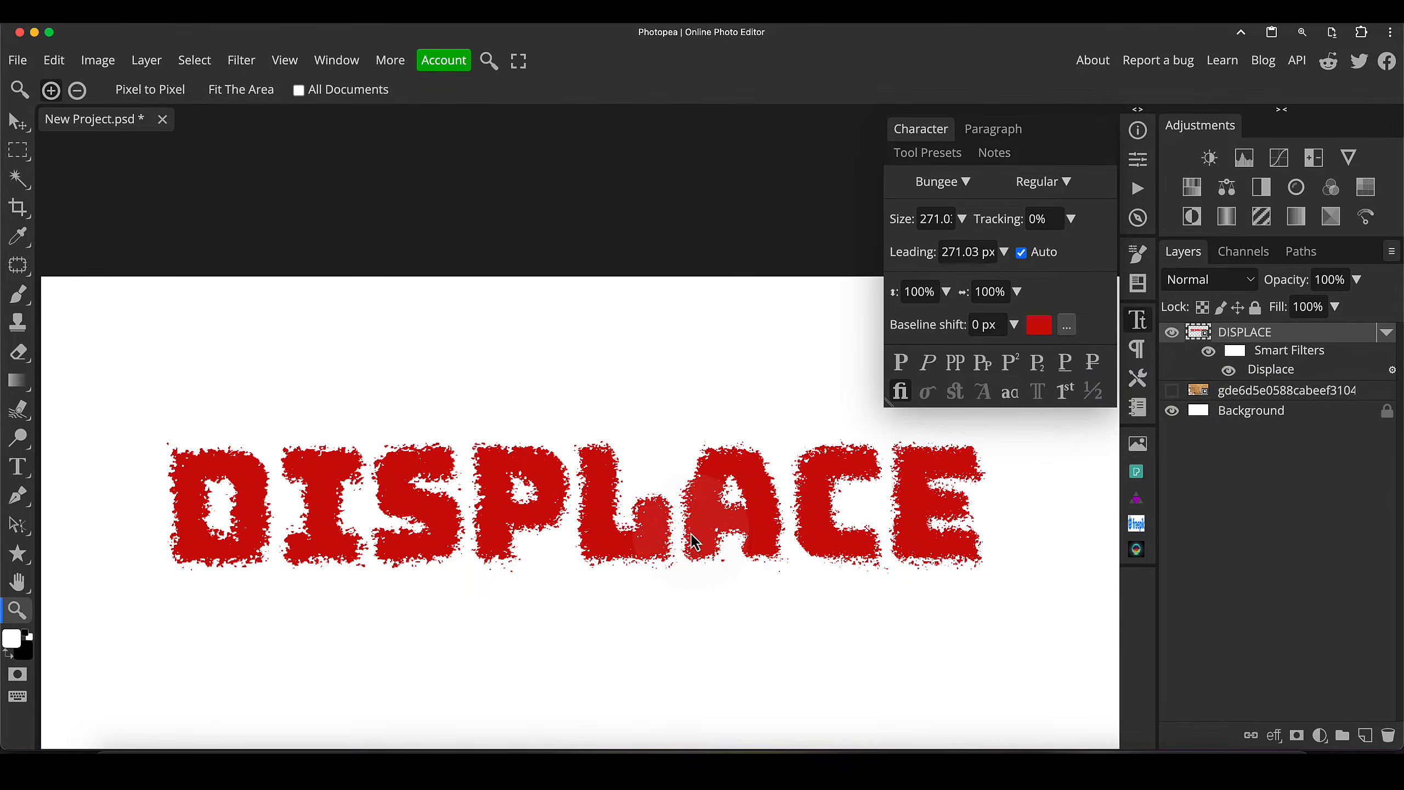
# Open the DISPLACE smart object's contents and replace its text with "PHOTOPEA"
pyautogui.doubleClick(1197, 334)
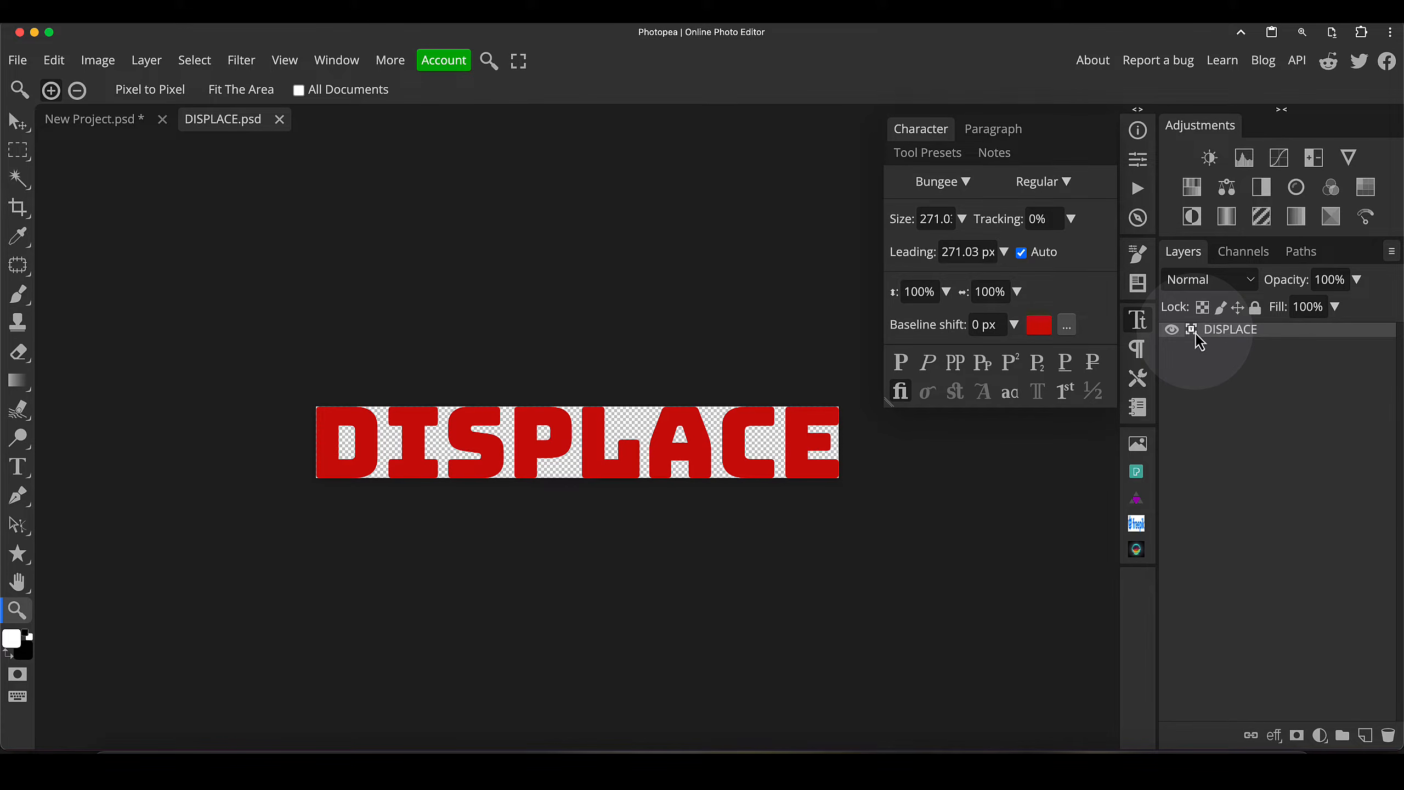
pyautogui.press('t')
pyautogui.moveTo(339, 437); pyautogui.dragTo(846, 445)
pyautogui.write('P')
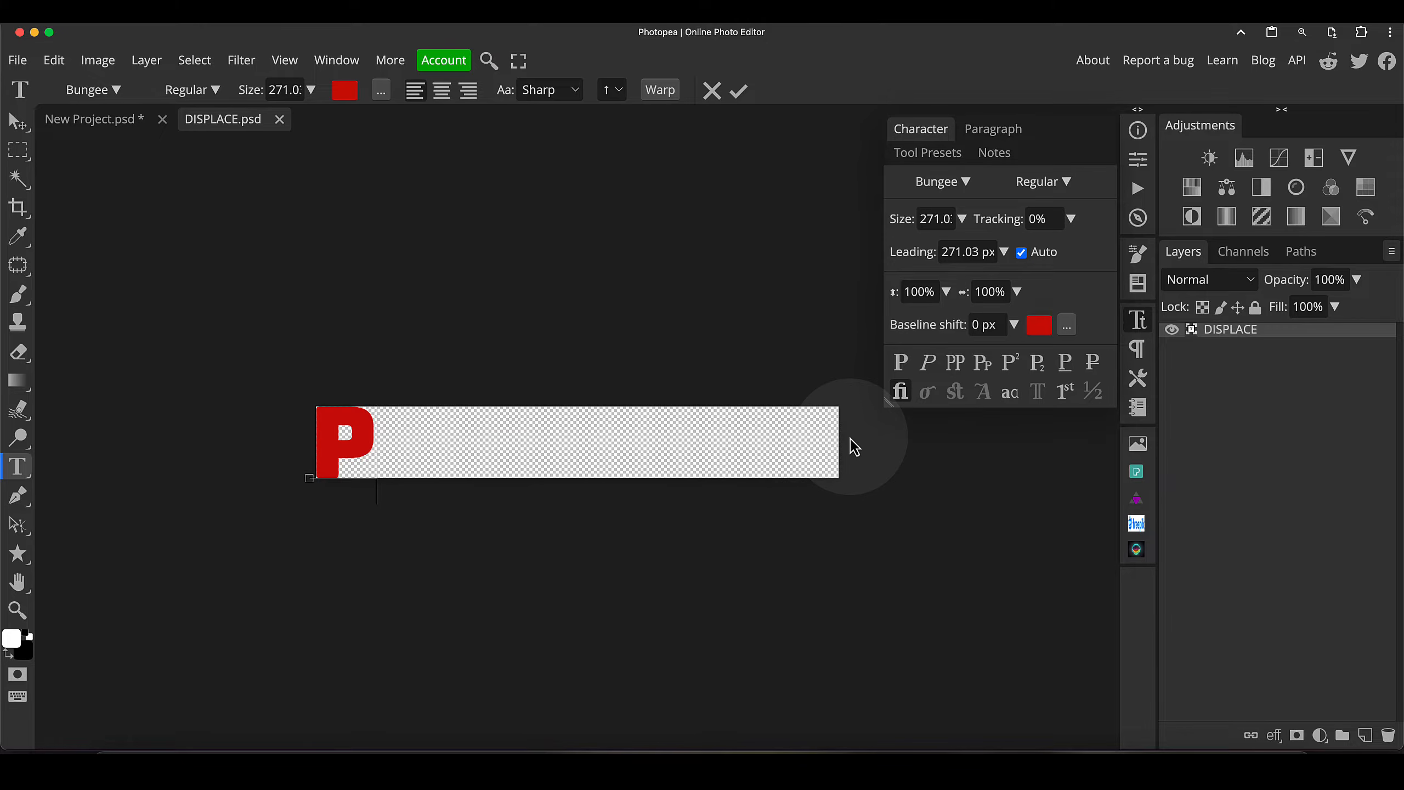
pyautogui.write('HOTOPEA')
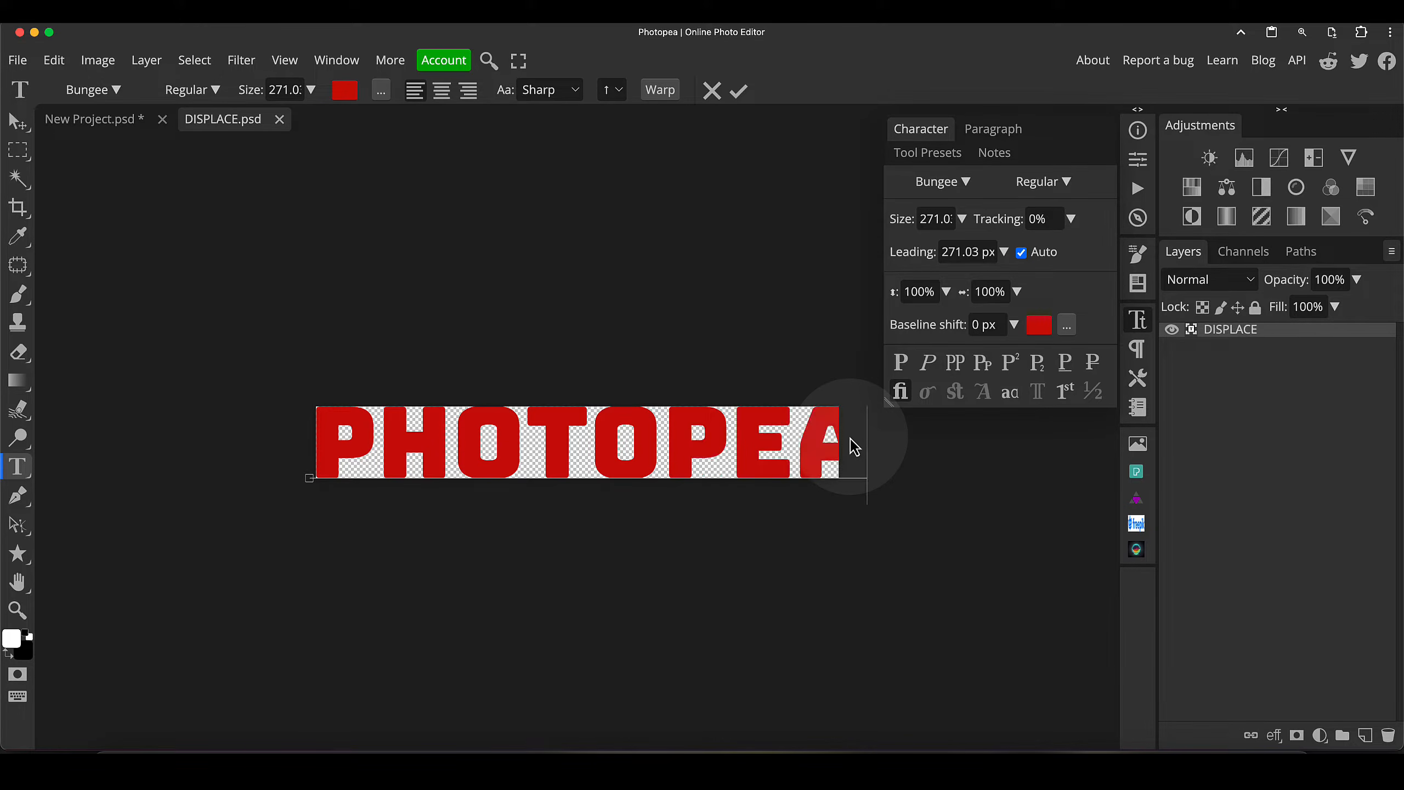
pyautogui.click(17, 124)
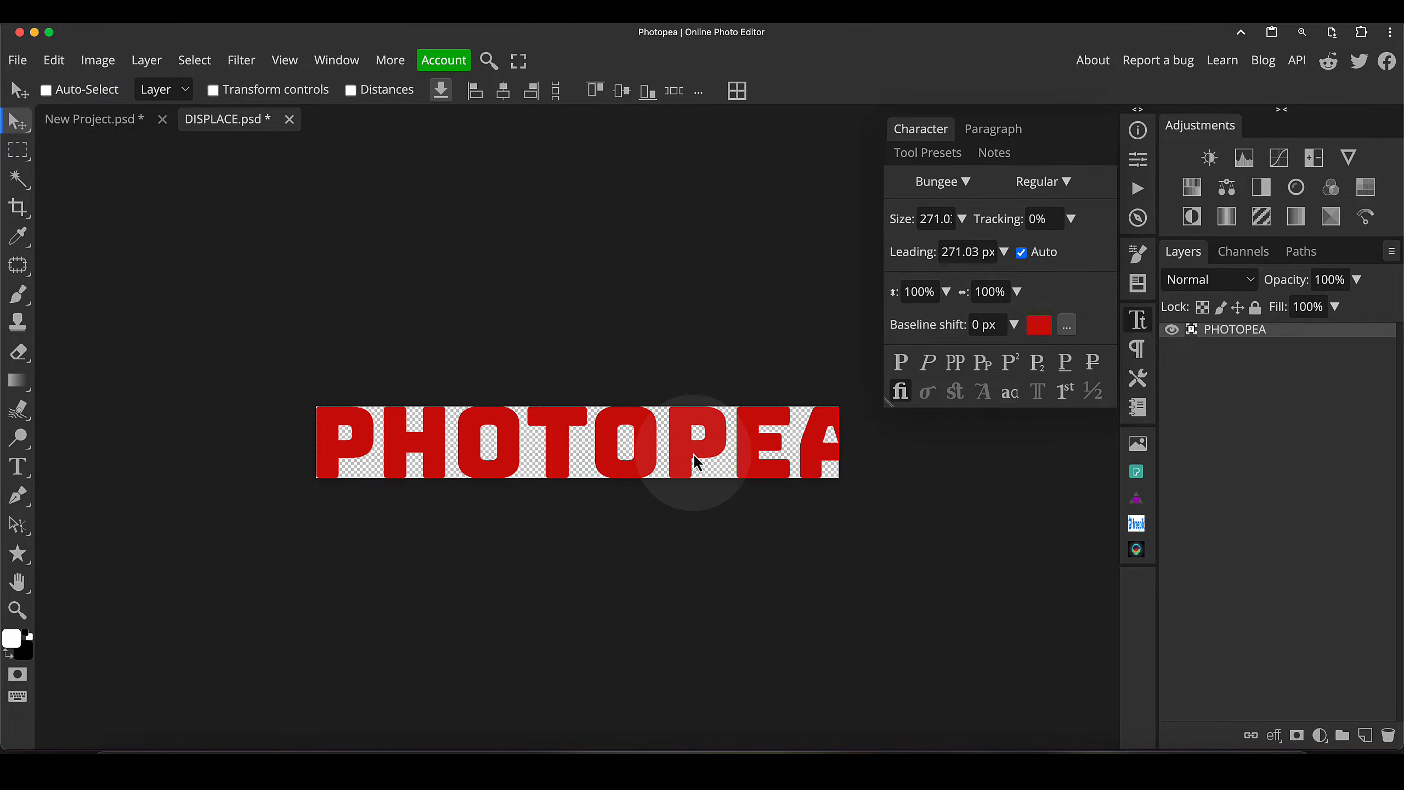
# Scale the PHOTOPEA text to 95.78% to fit the smart object's canvas, then save and close the smart object
pyautogui.hotkey('ctrl', 't')
pyautogui.moveTo(863, 409); pyautogui.dragTo(837, 409)
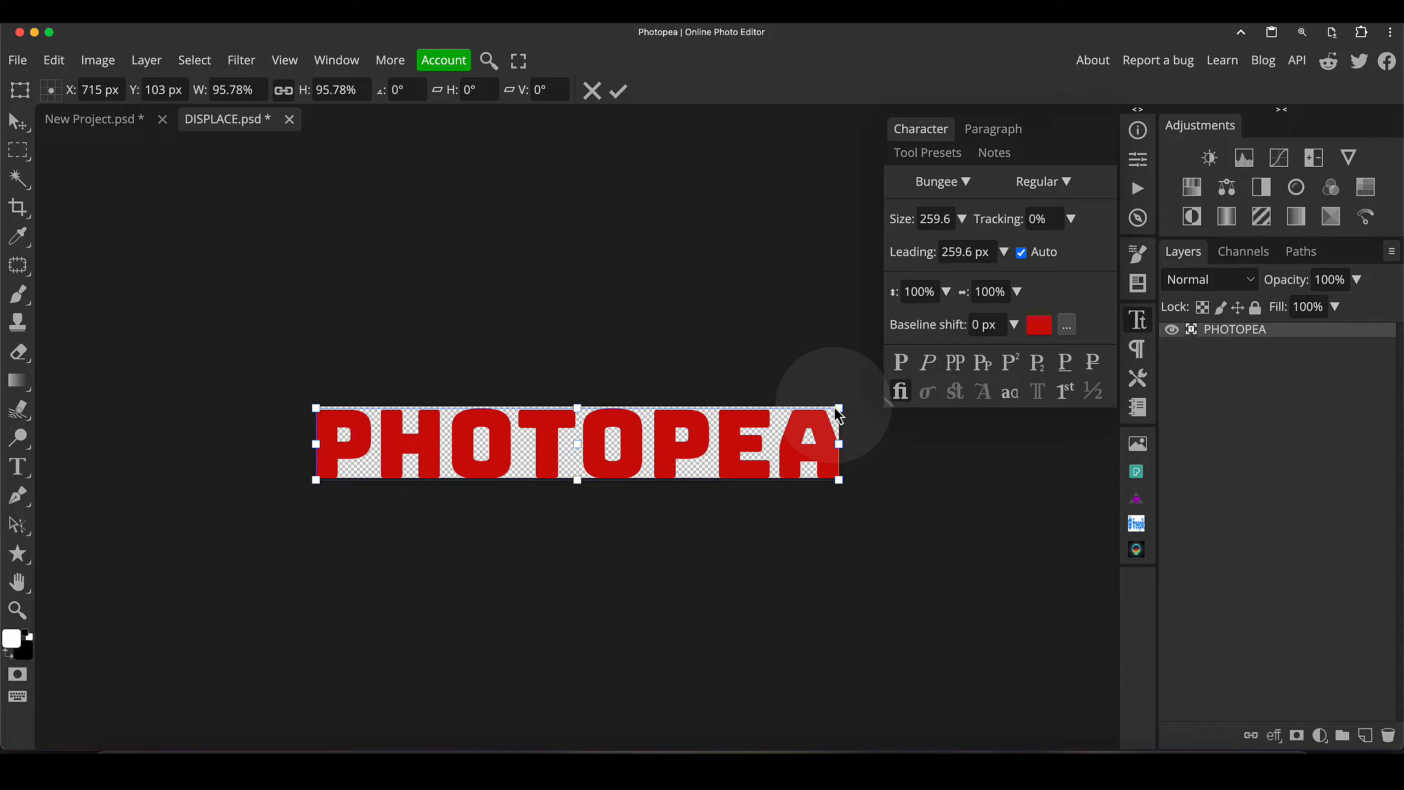
pyautogui.press('Return')
pyautogui.hotkey('ctrl', 's')
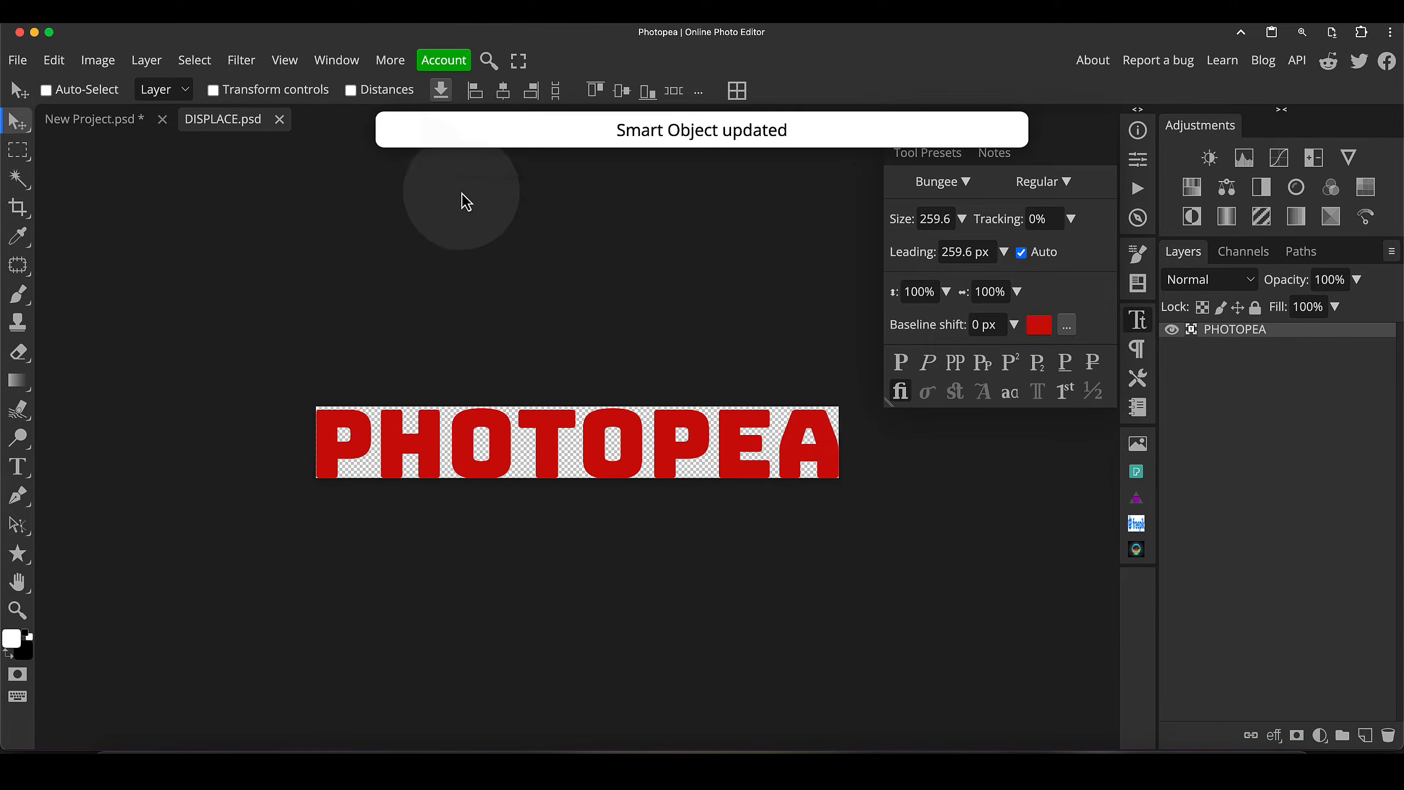
pyautogui.click(282, 121)
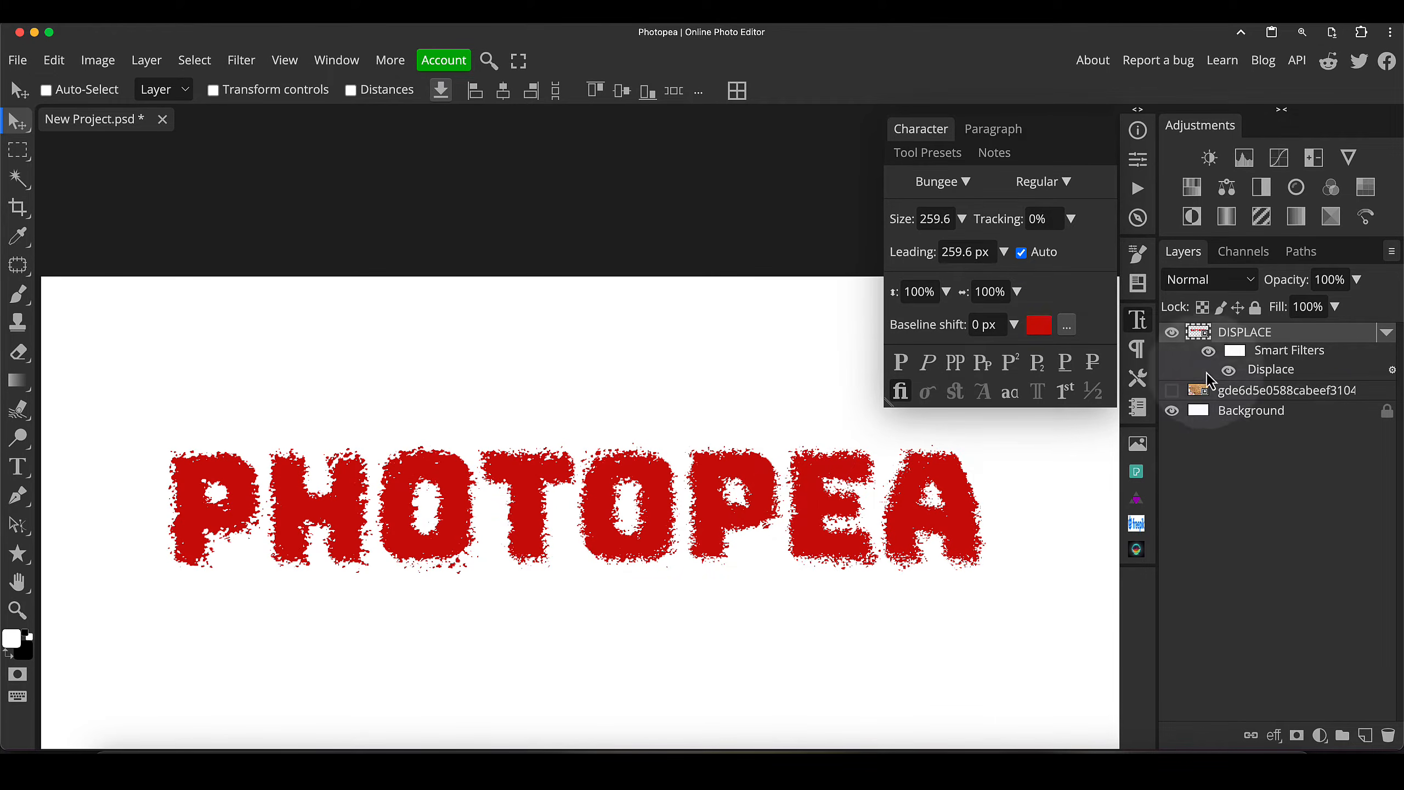
# Apply a Gaussian Blur smart filter with a 0.1 px radius to the DISPLACE layer, comparing the text with the preview off and on
pyautogui.click(239, 71)
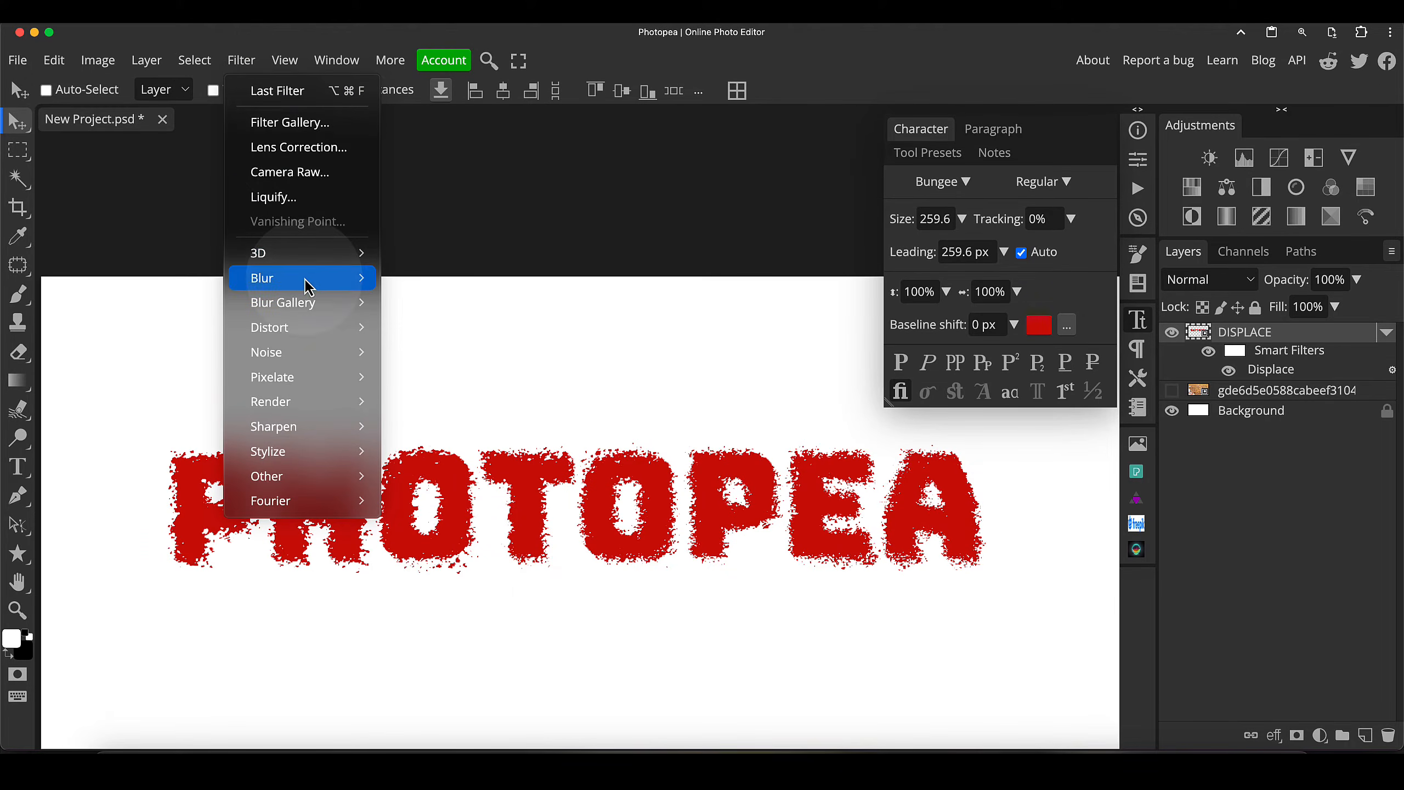
pyautogui.moveTo(331, 278)
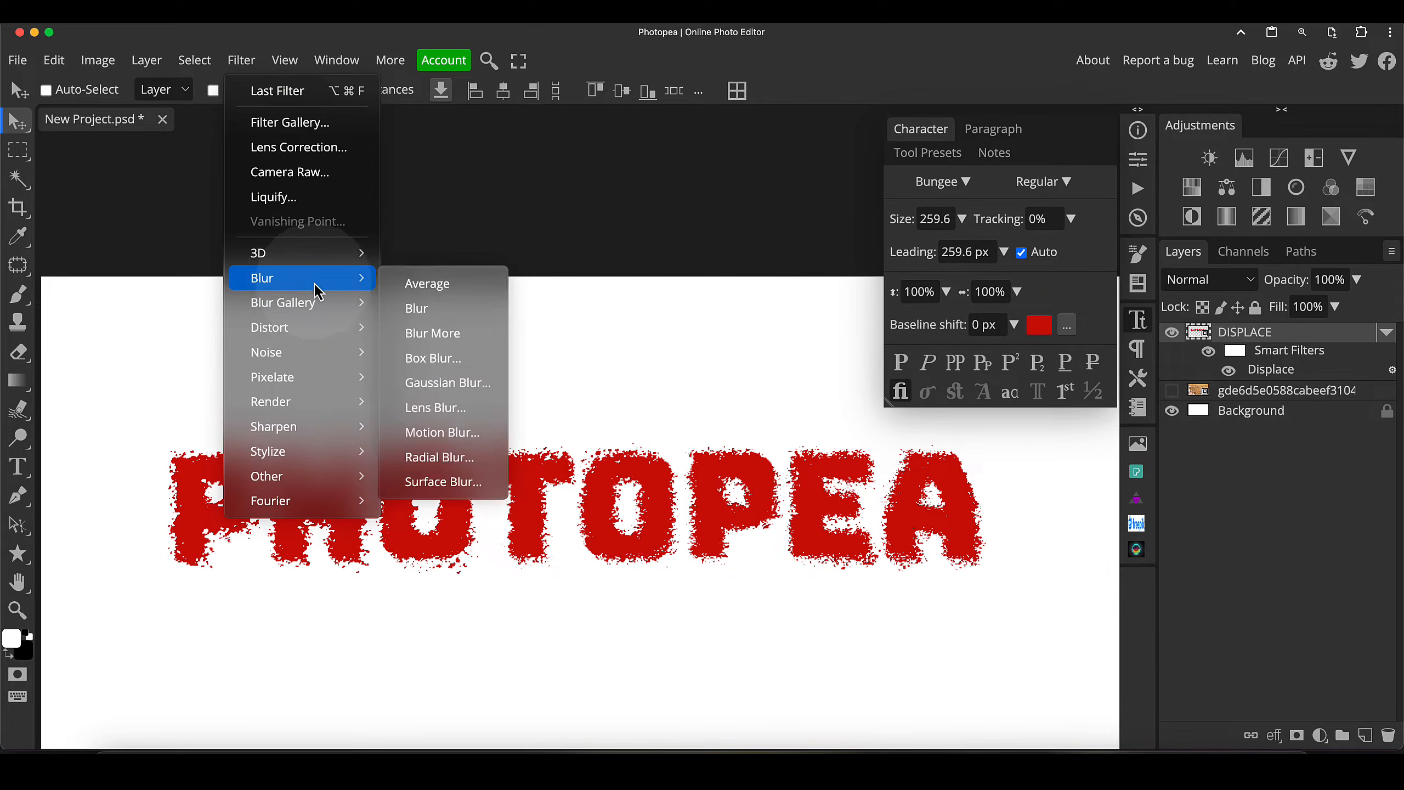
pyautogui.click(443, 383)
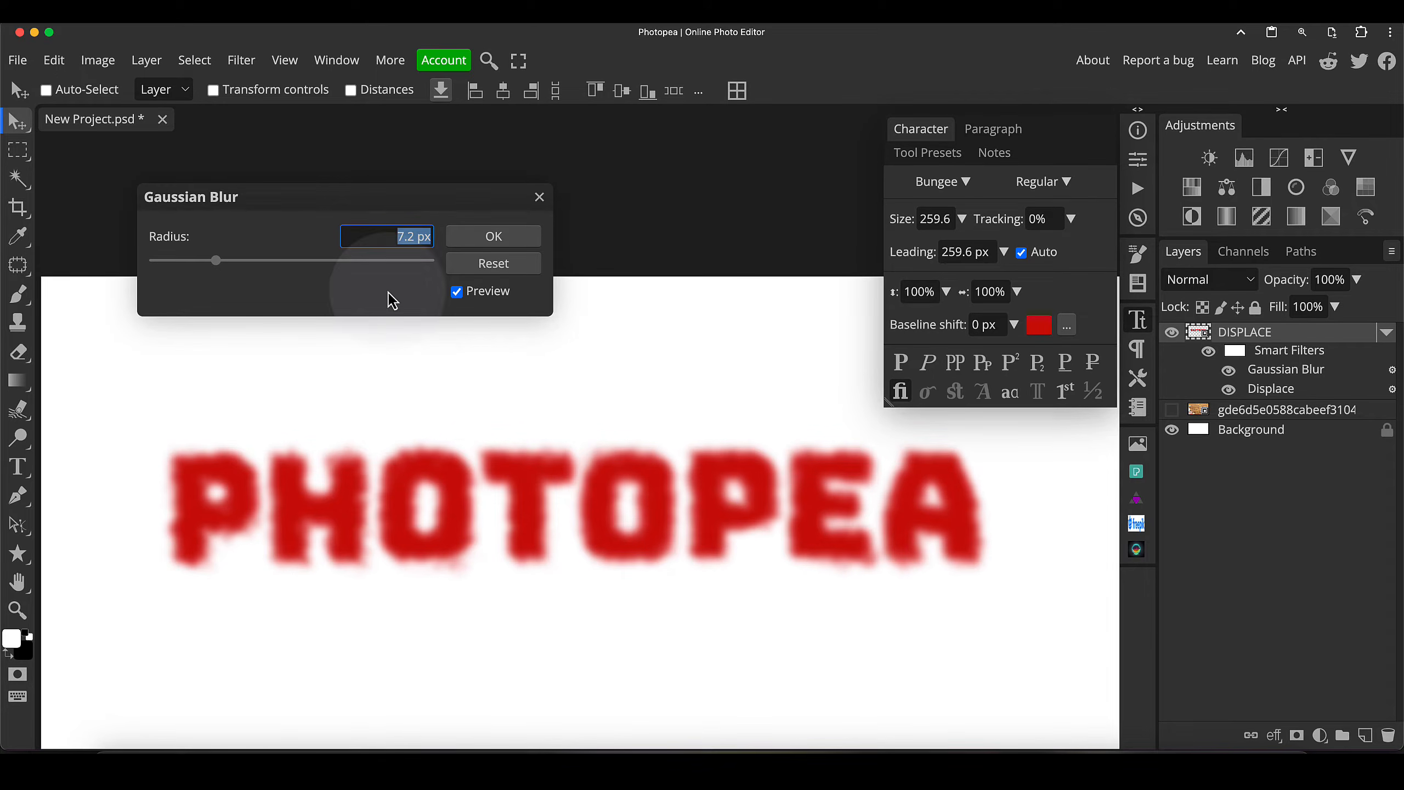
pyautogui.moveTo(200, 264); pyautogui.dragTo(169, 265)
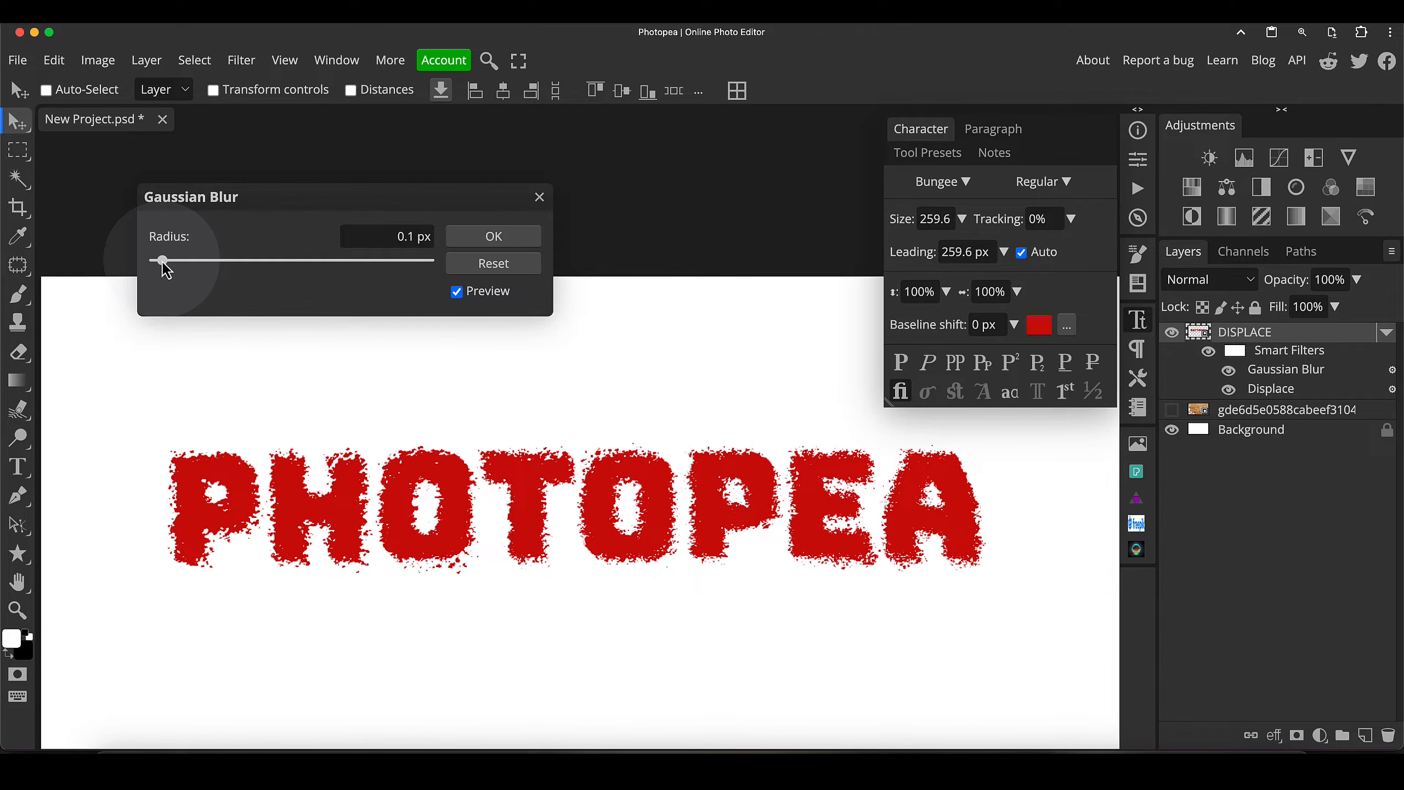
pyautogui.click(458, 293)
pyautogui.click(458, 293)
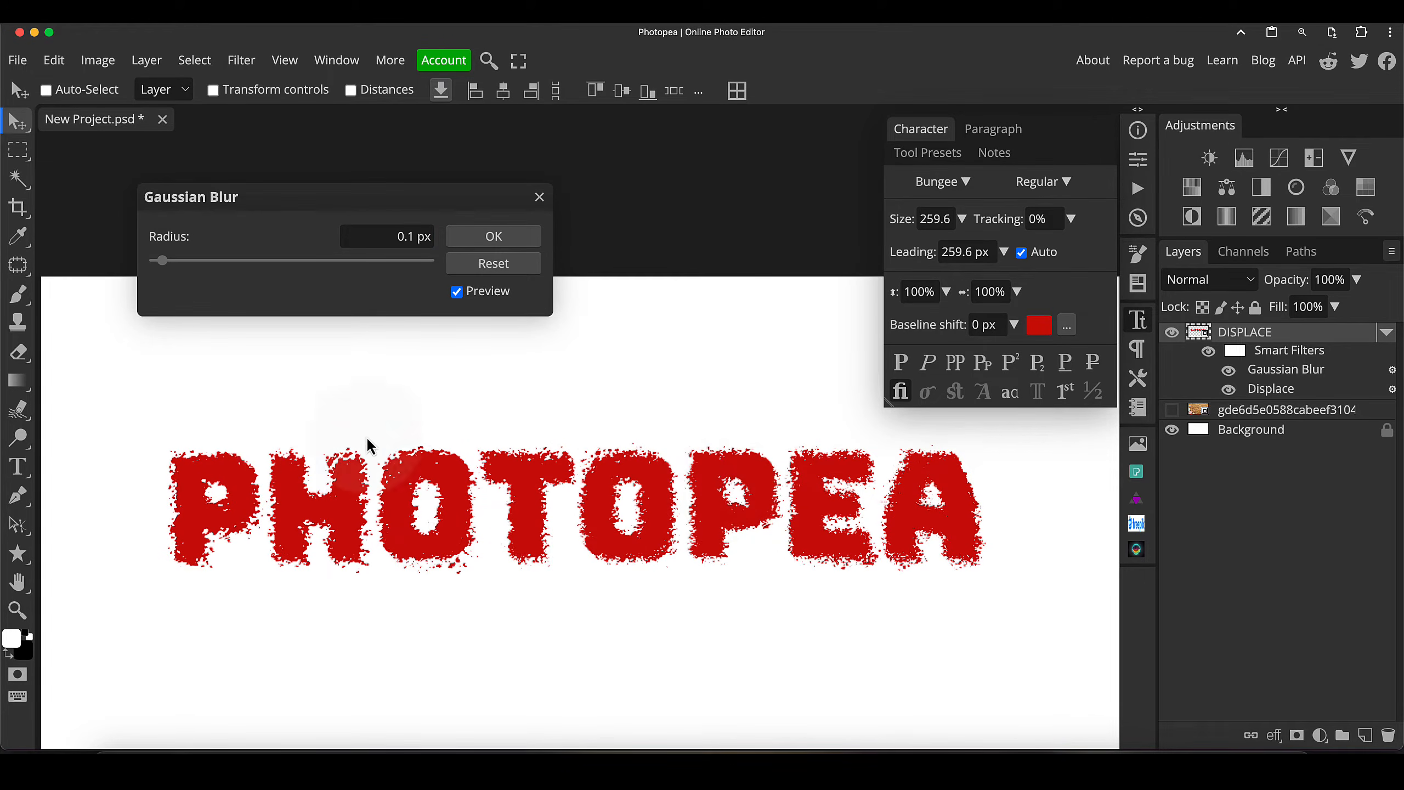
pyautogui.click(458, 292)
pyautogui.click(458, 292)
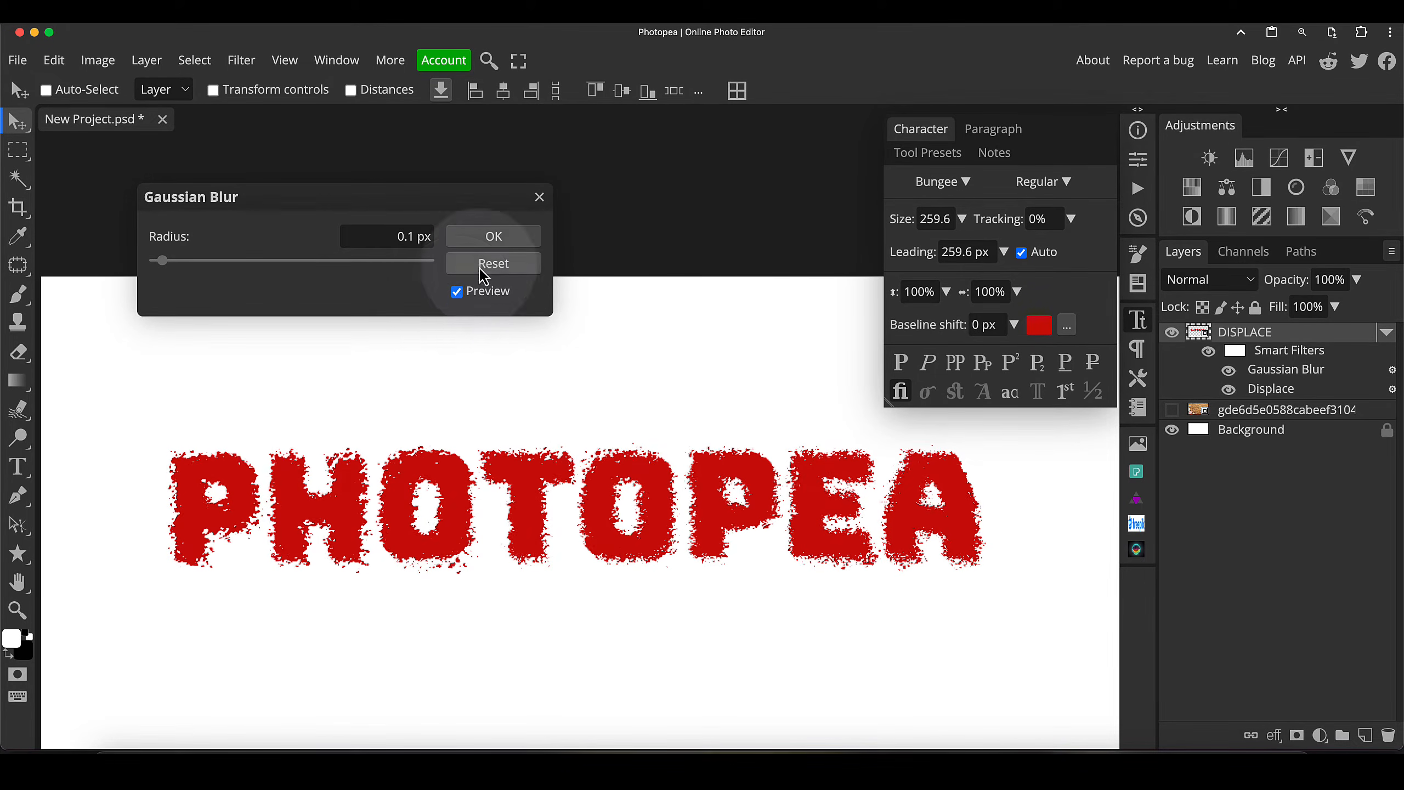
pyautogui.click(490, 239)
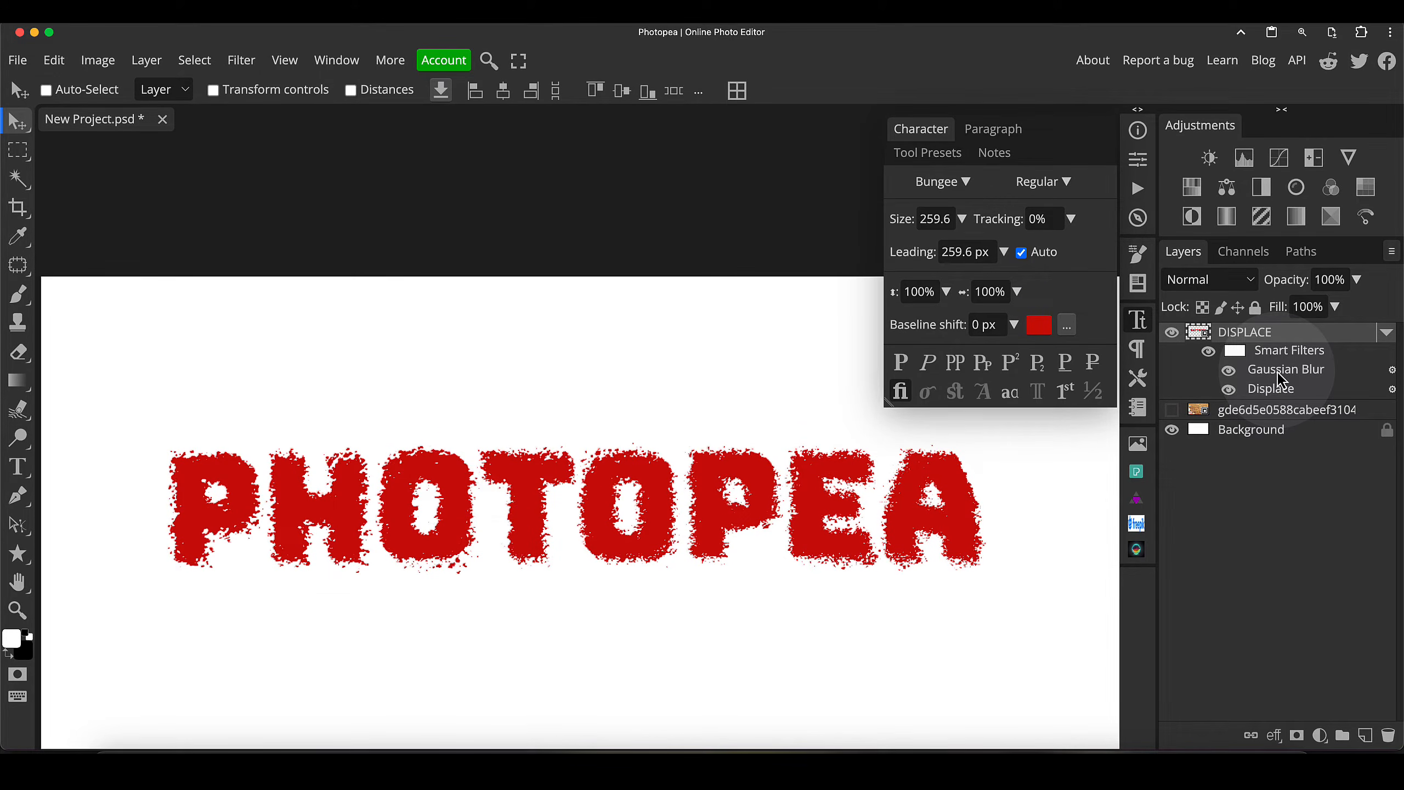
# Reorder the smart filters so Gaussian Blur sits below Displace, and set the blur radius to 5.8 px
pyautogui.moveTo(1282, 380); pyautogui.dragTo(1285, 408)
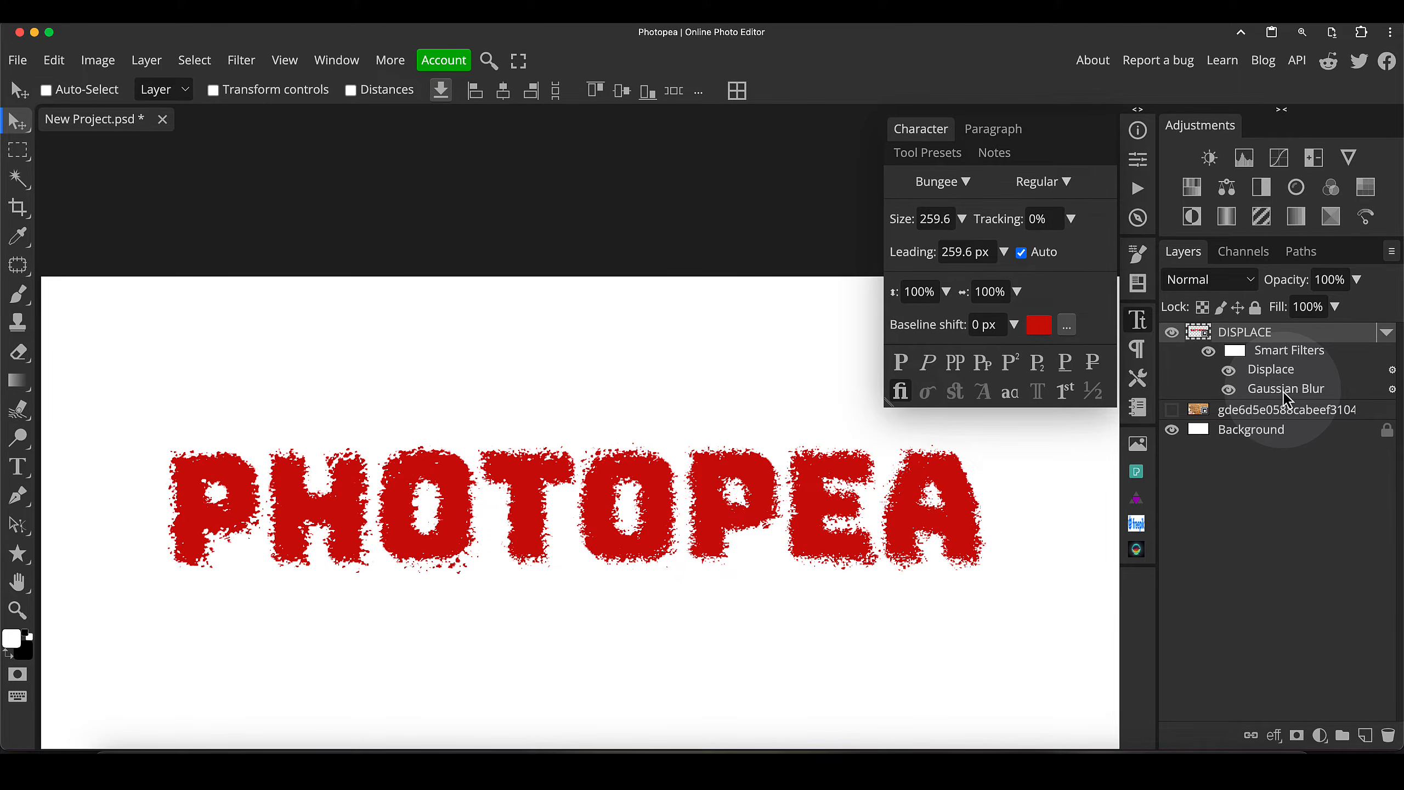
pyautogui.doubleClick(1285, 390)
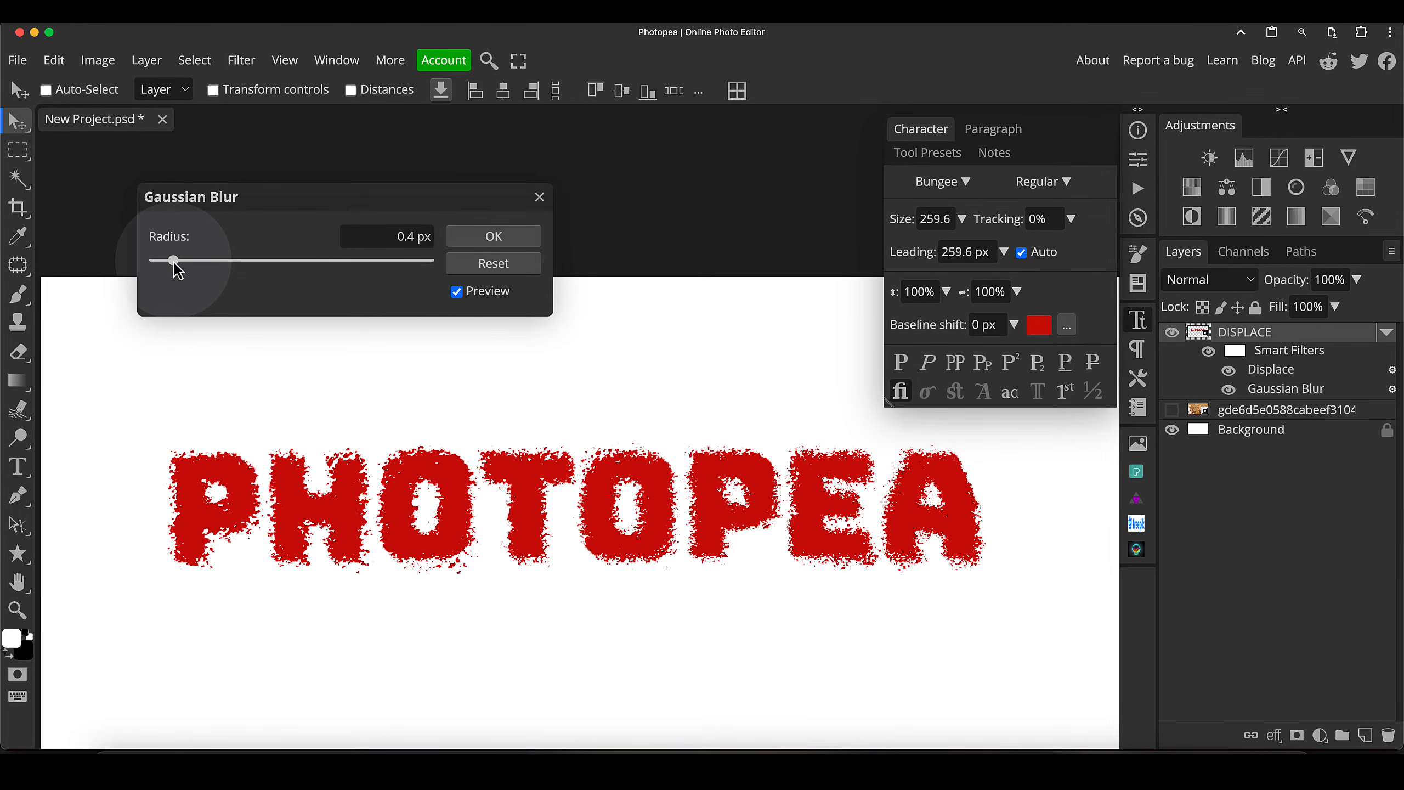
pyautogui.moveTo(181, 271); pyautogui.dragTo(223, 273)
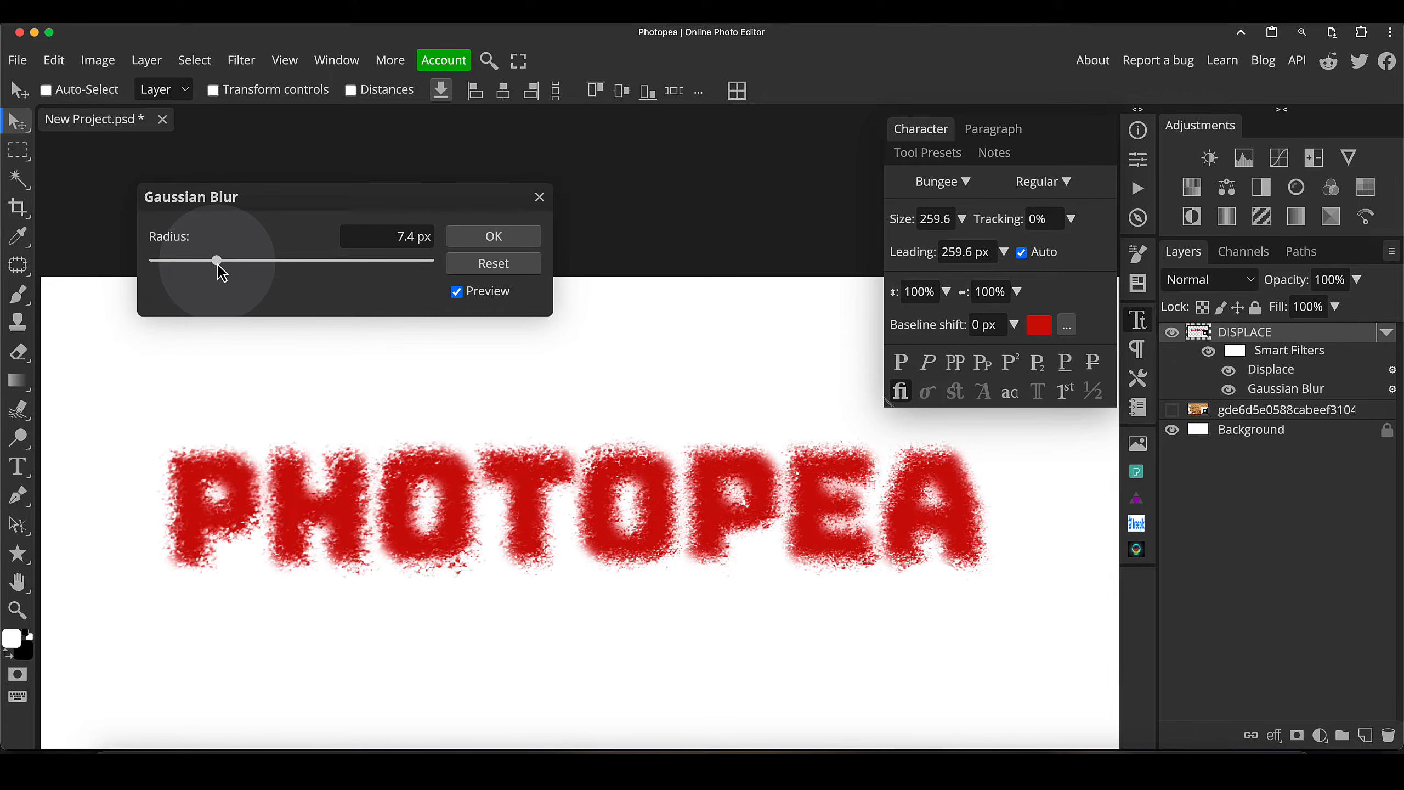
pyautogui.moveTo(221, 273); pyautogui.dragTo(238, 271)
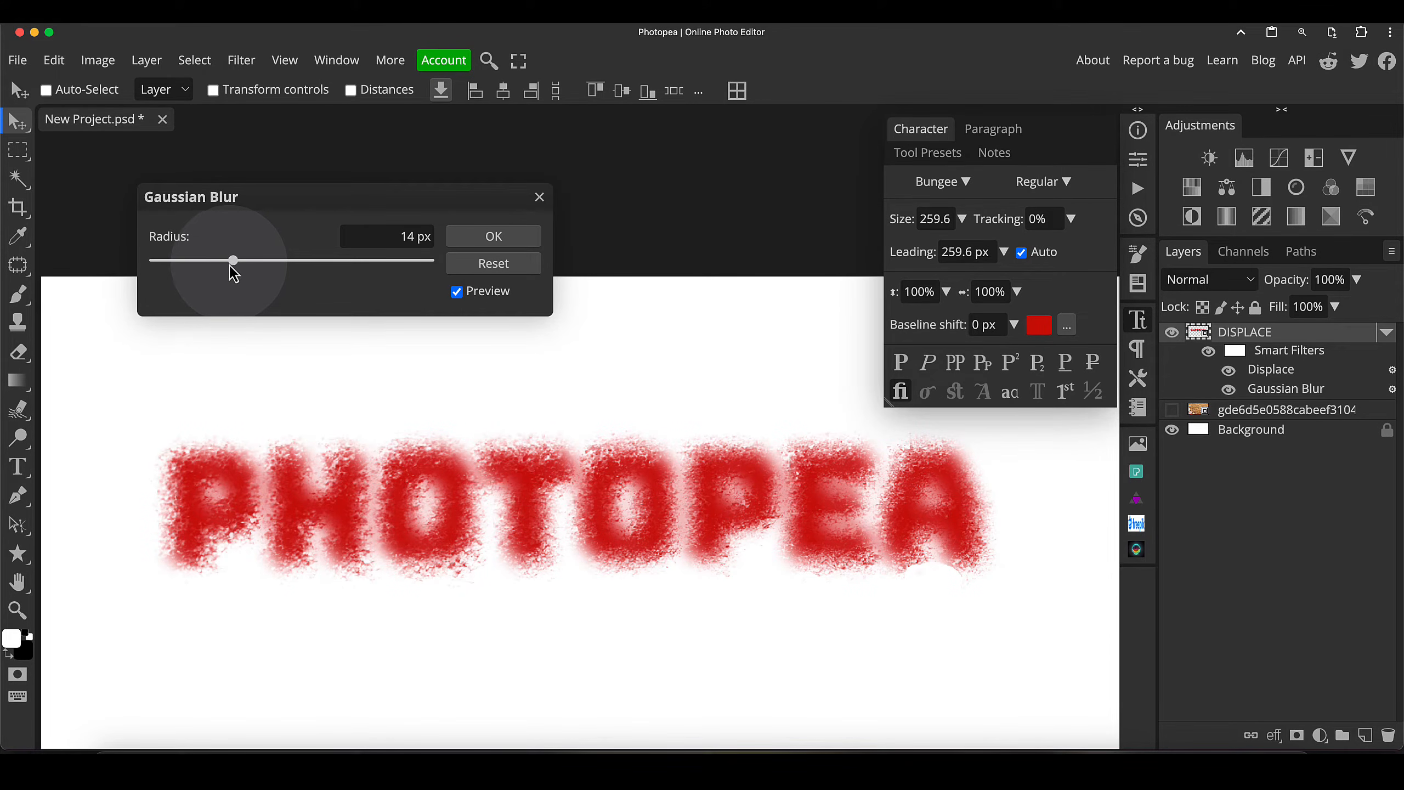
pyautogui.moveTo(235, 271); pyautogui.dragTo(217, 273)
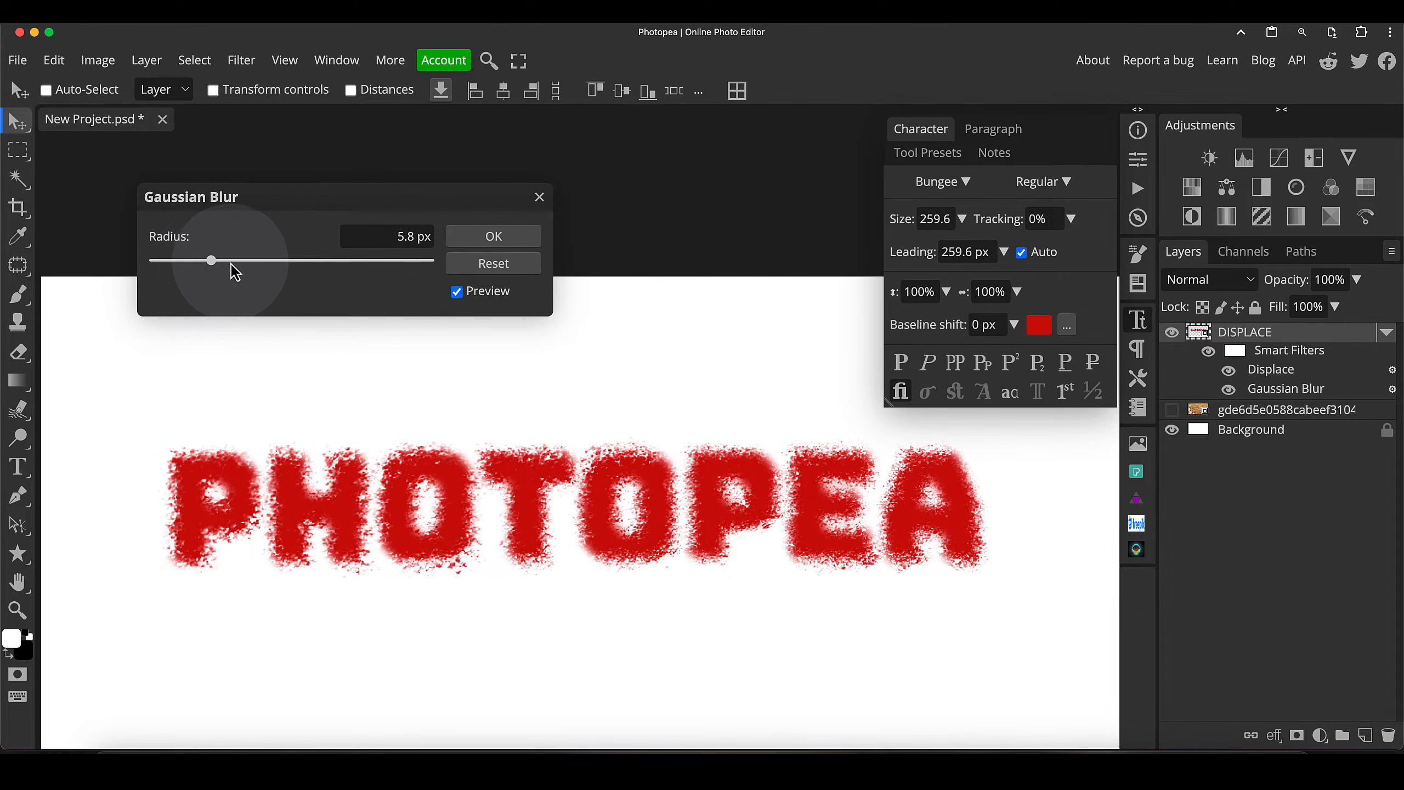
pyautogui.click(498, 238)
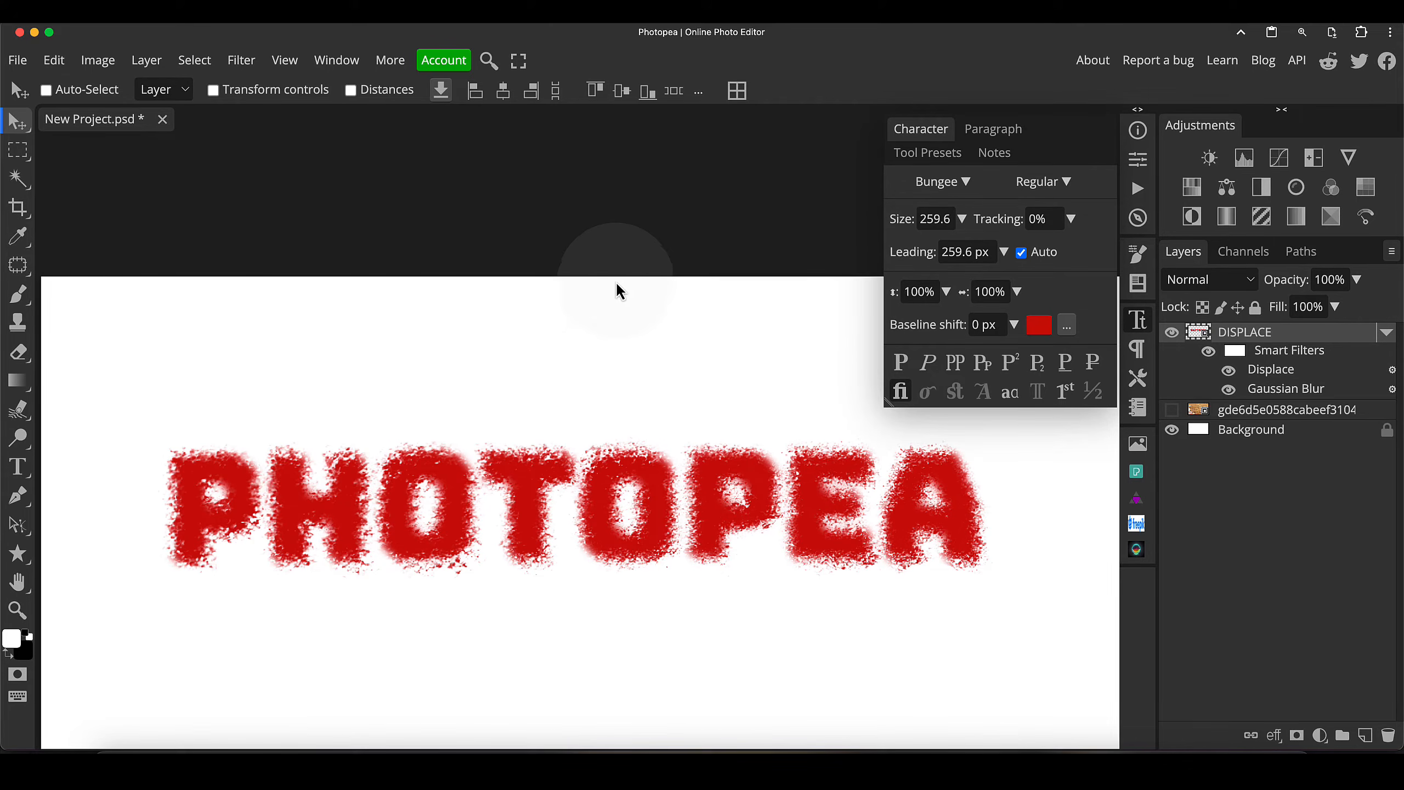
# Reduce the Gaussian Blur smart filter's radius to almost nothing so the text edges turn crisp
pyautogui.doubleClick(1288, 394)
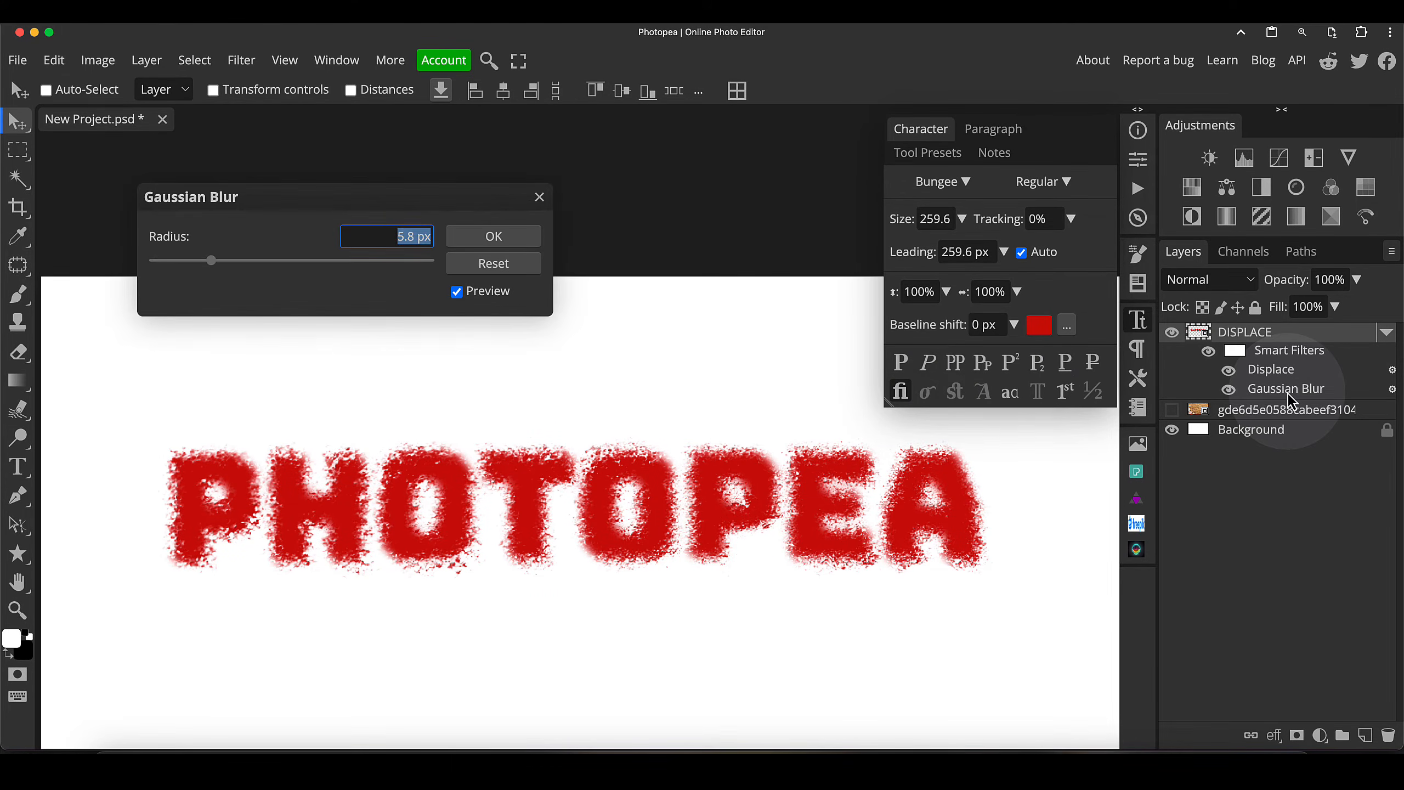
pyautogui.click(179, 261)
pyautogui.click(534, 238)
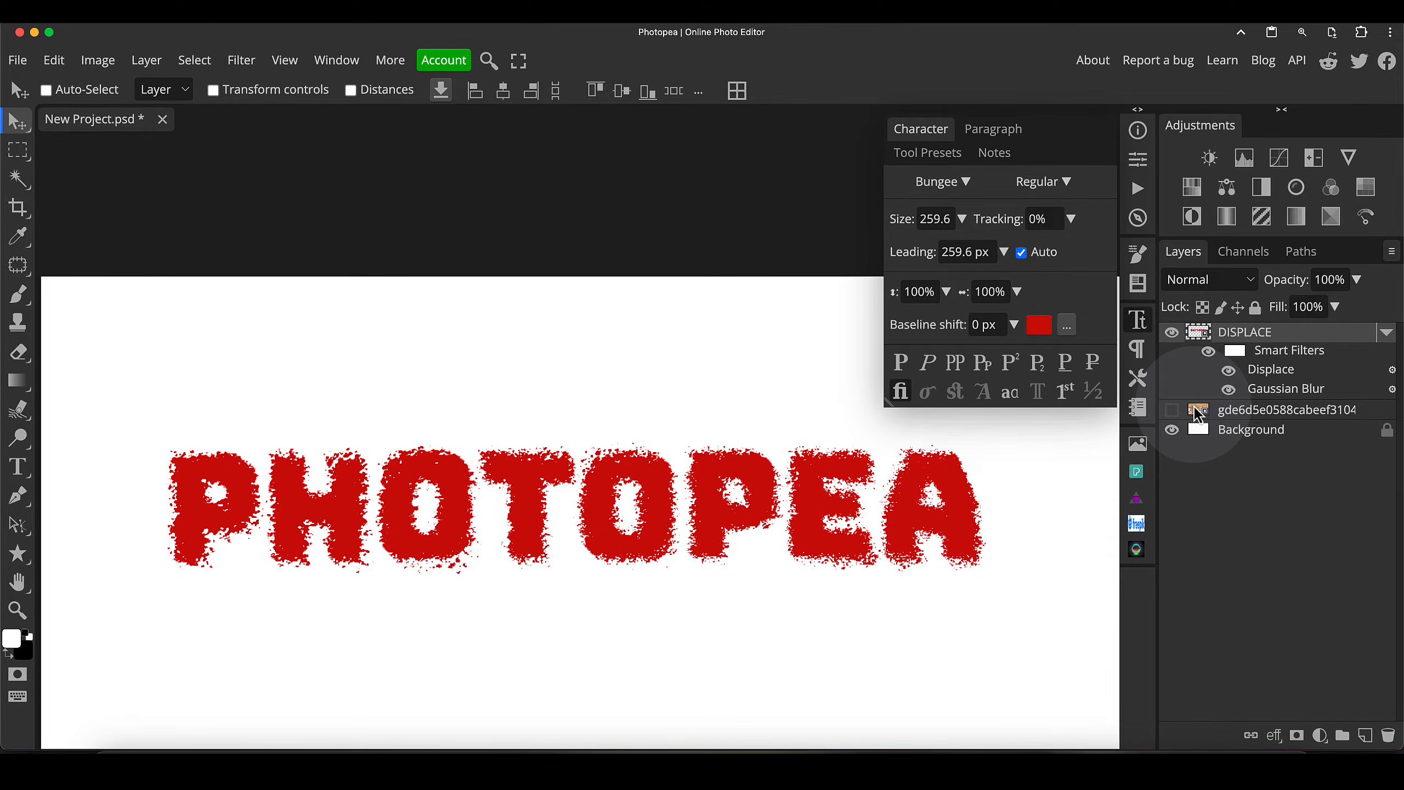
# Insert the crumpled-paper photo from the stock image gallery and place its layer directly beneath the DISPLACE layer
pyautogui.click(1139, 446)
pyautogui.scroll(-5, 928, 408)
pyautogui.scroll(10, 928, 409)
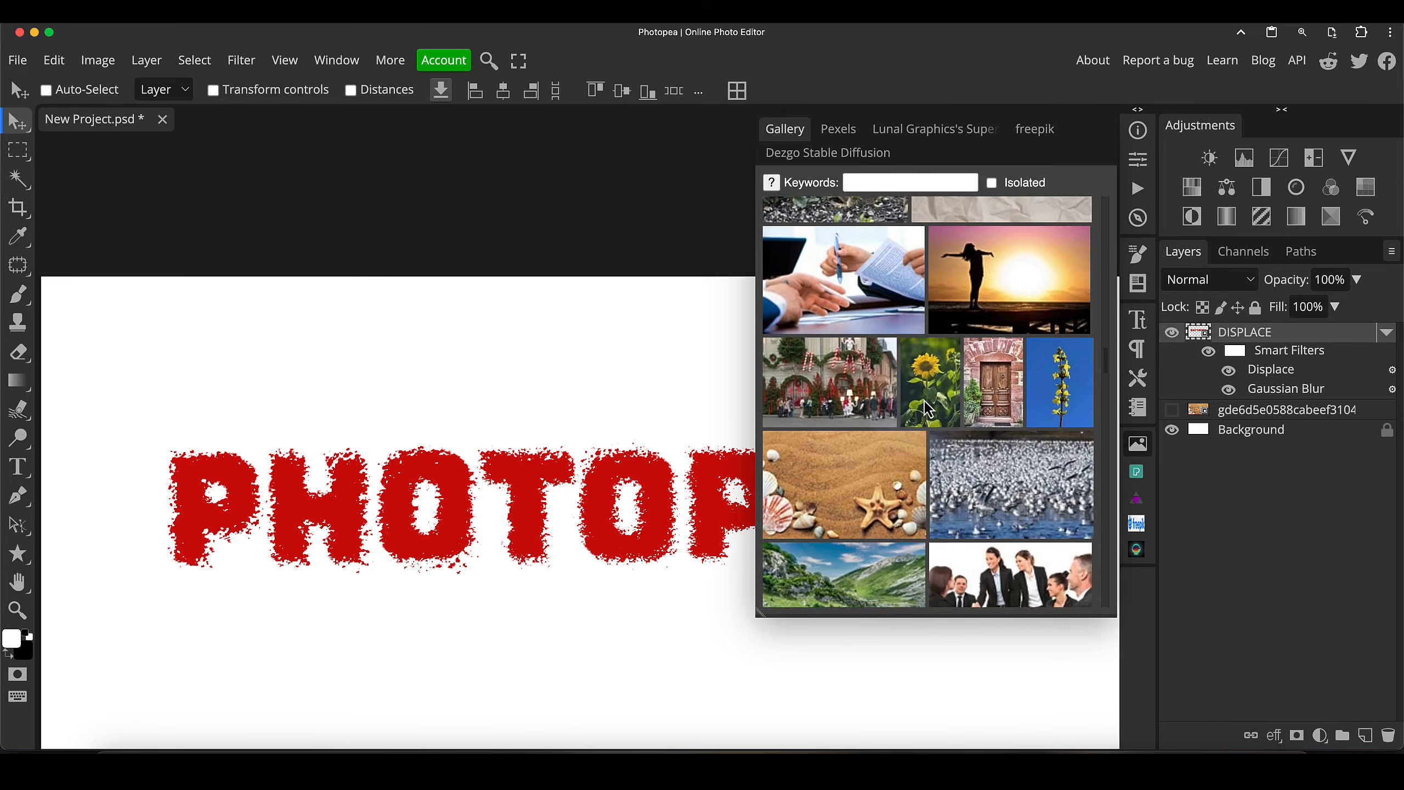
pyautogui.click(1012, 381)
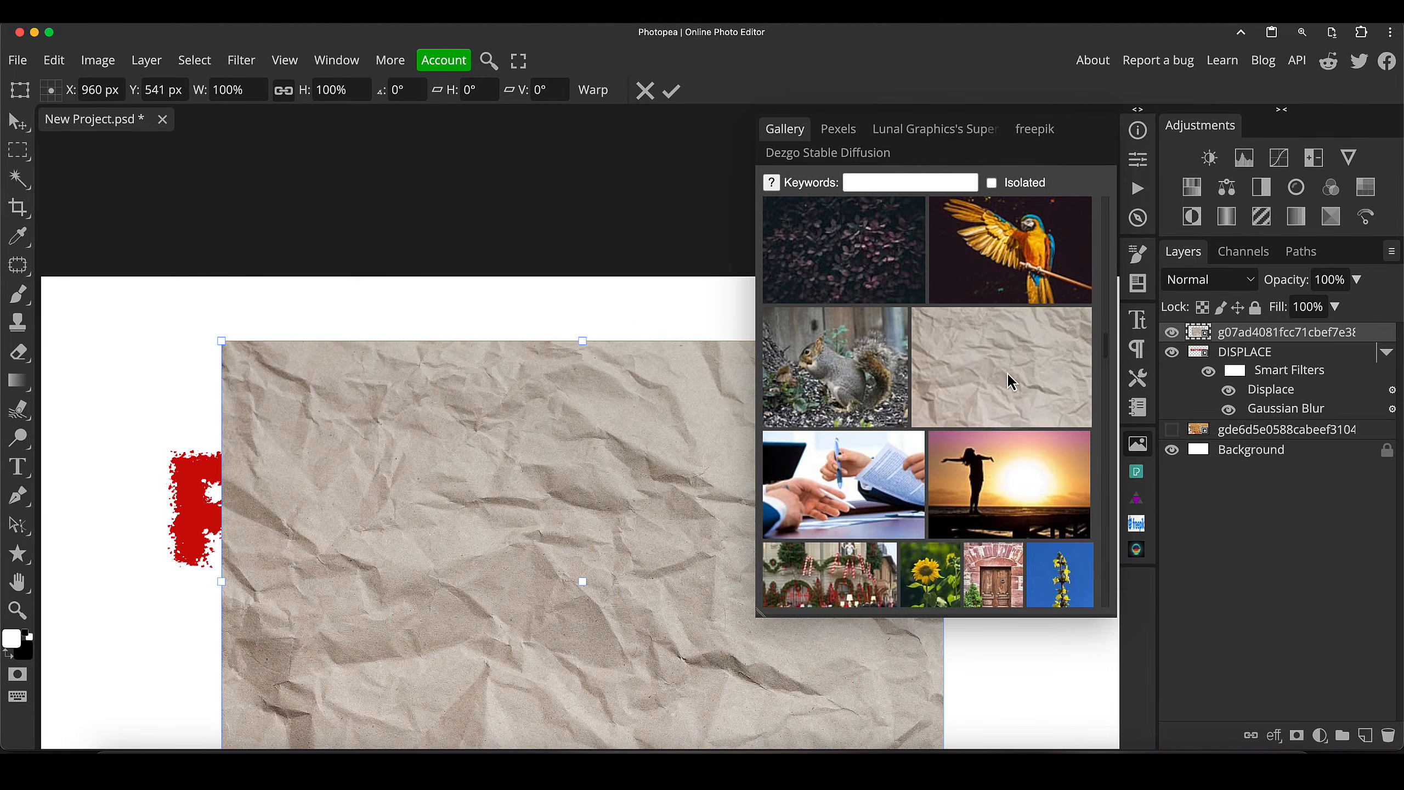
pyautogui.click(1143, 447)
pyautogui.moveTo(1198, 332); pyautogui.dragTo(1178, 440)
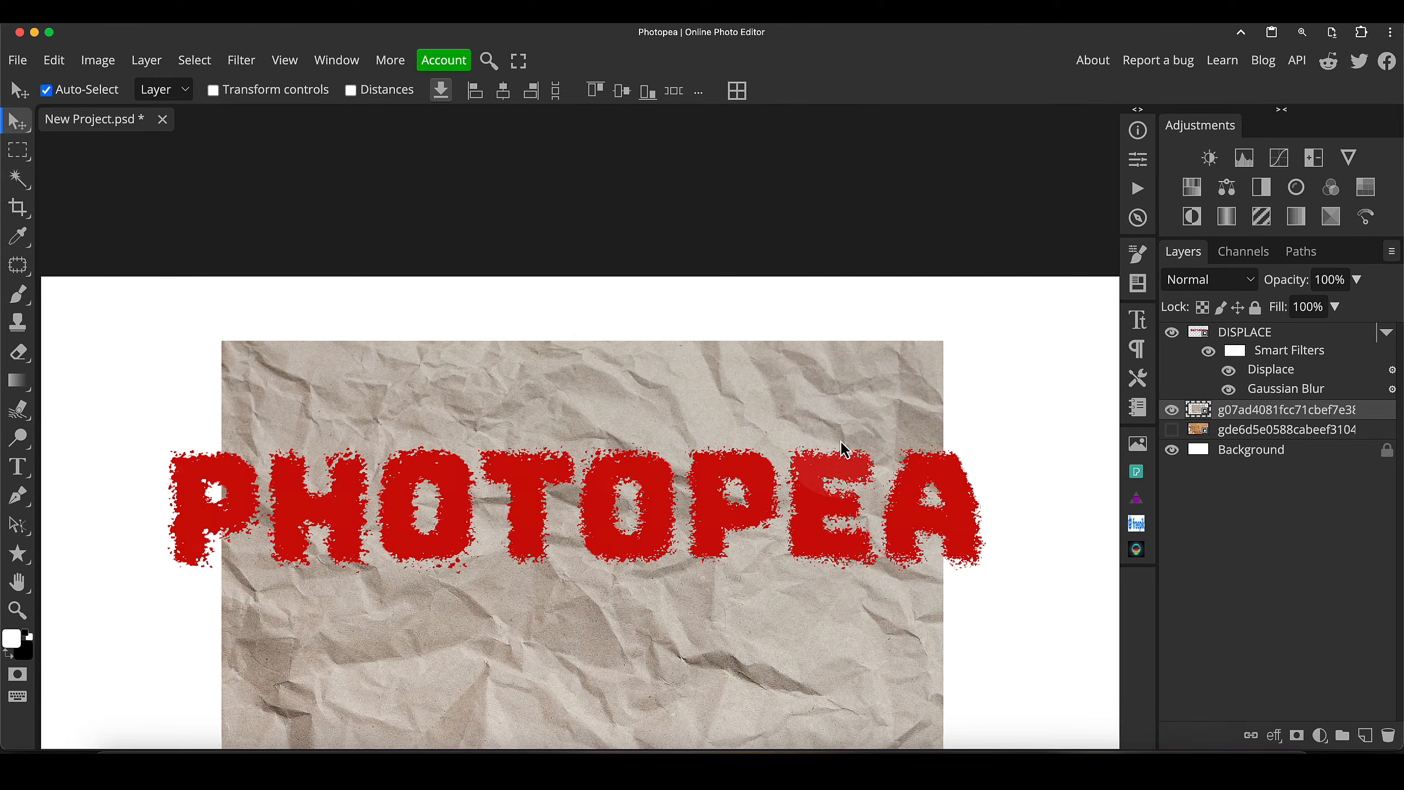
# Scale the crumpled-paper image up proportionally so it fills the full height of the canvas behind the text
pyautogui.hotkey('ctrl', '-')
pyautogui.hotkey('ctrl', 't')
pyautogui.click(738, 398)
pyautogui.moveTo(742, 393); pyautogui.dragTo(788, 366)
pyautogui.moveTo(424, 610); pyautogui.dragTo(371, 637)
pyautogui.click(872, 480)
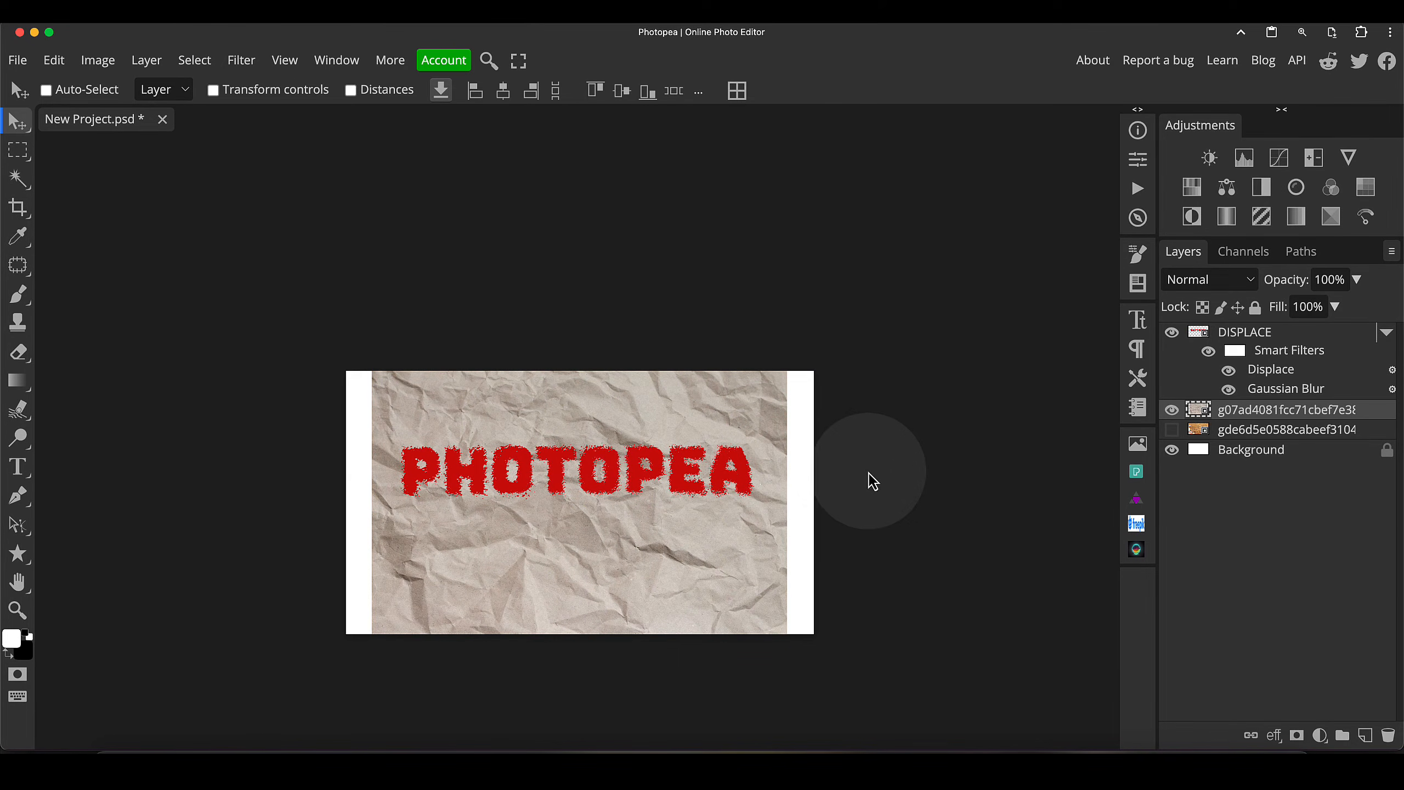
# Switch the Displace smart filter's source to the crumpled-paper image, with Horizontal set to 27 px and Vertical to 16 px
pyautogui.press('super+plus')
pyautogui.press('super+plus')
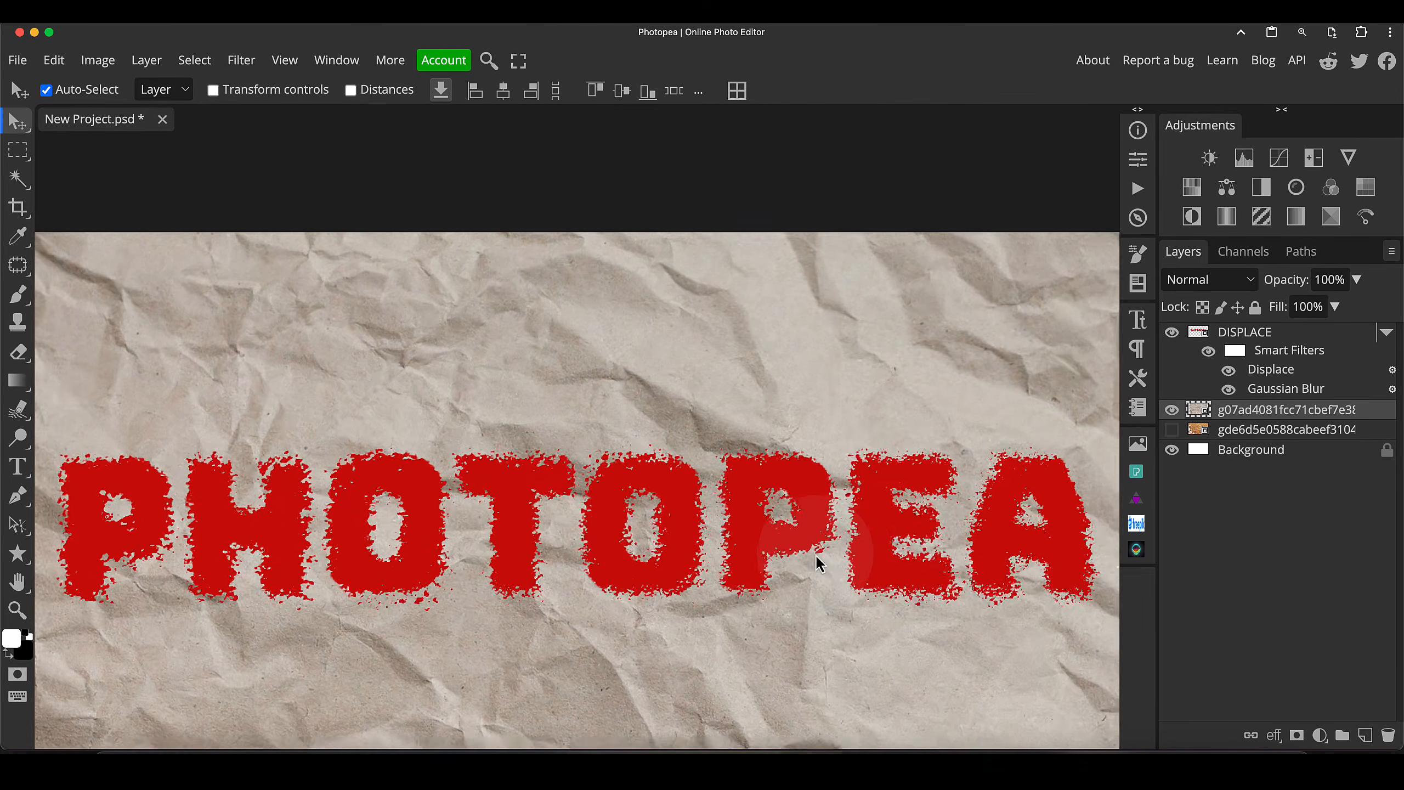
pyautogui.scroll(-1, 668, 553)
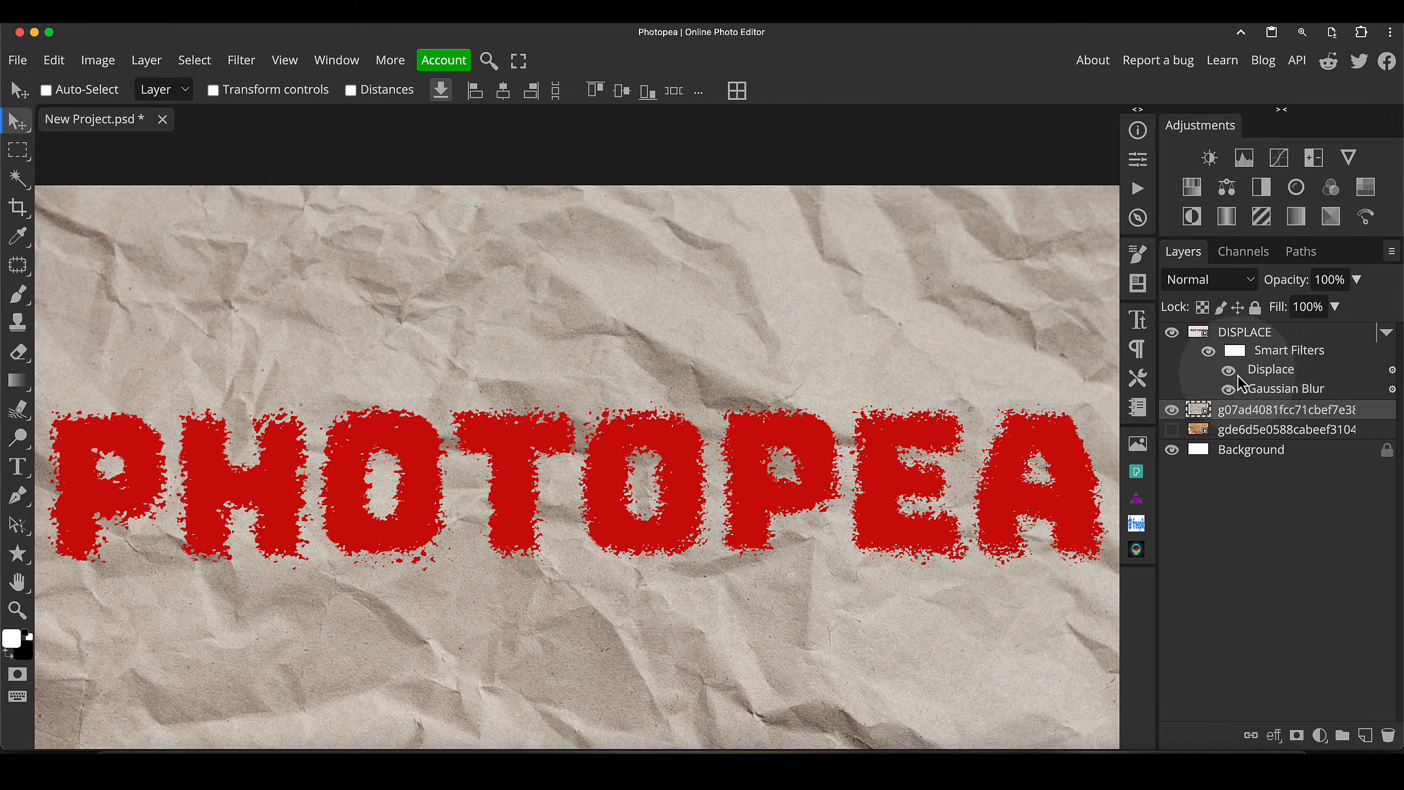
pyautogui.doubleClick(1275, 374)
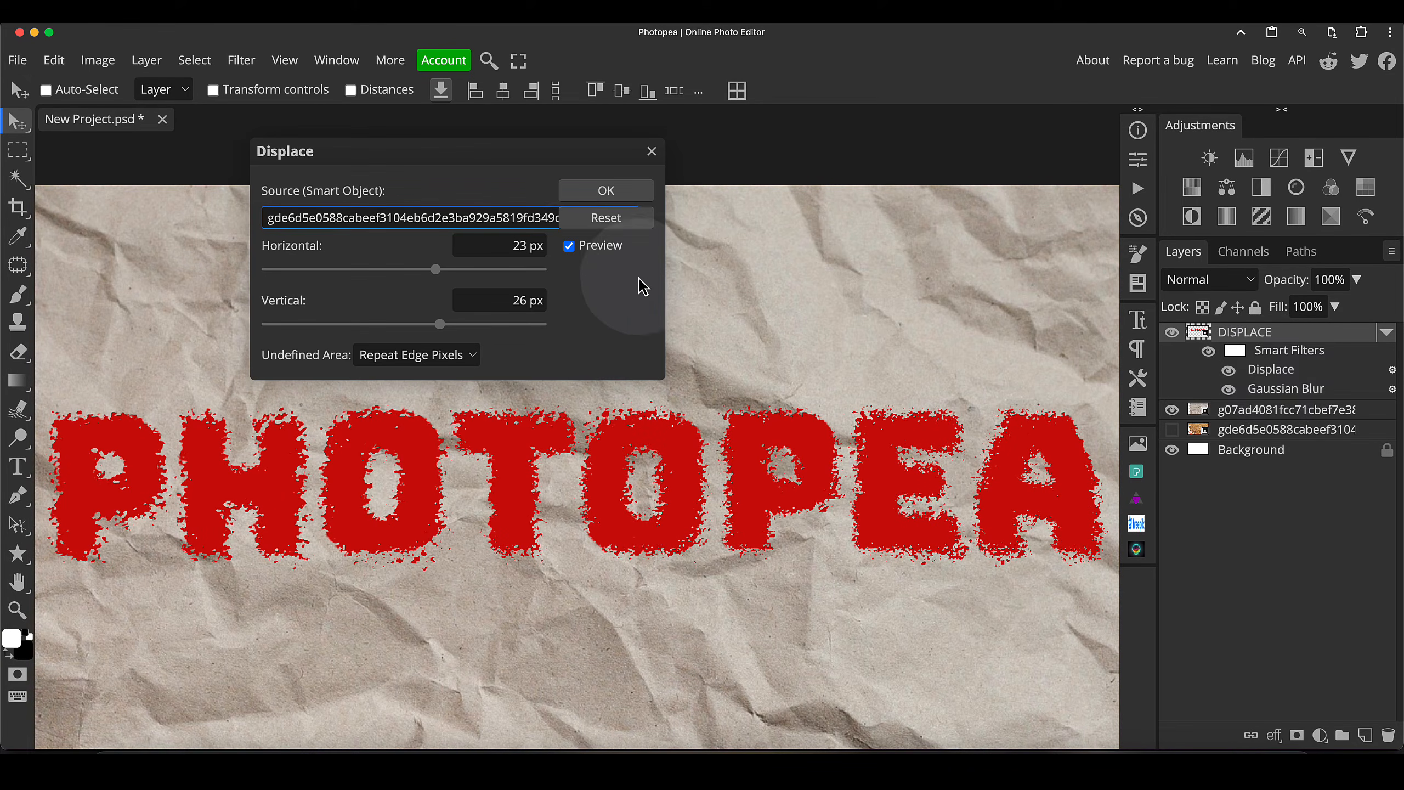
pyautogui.click(486, 218)
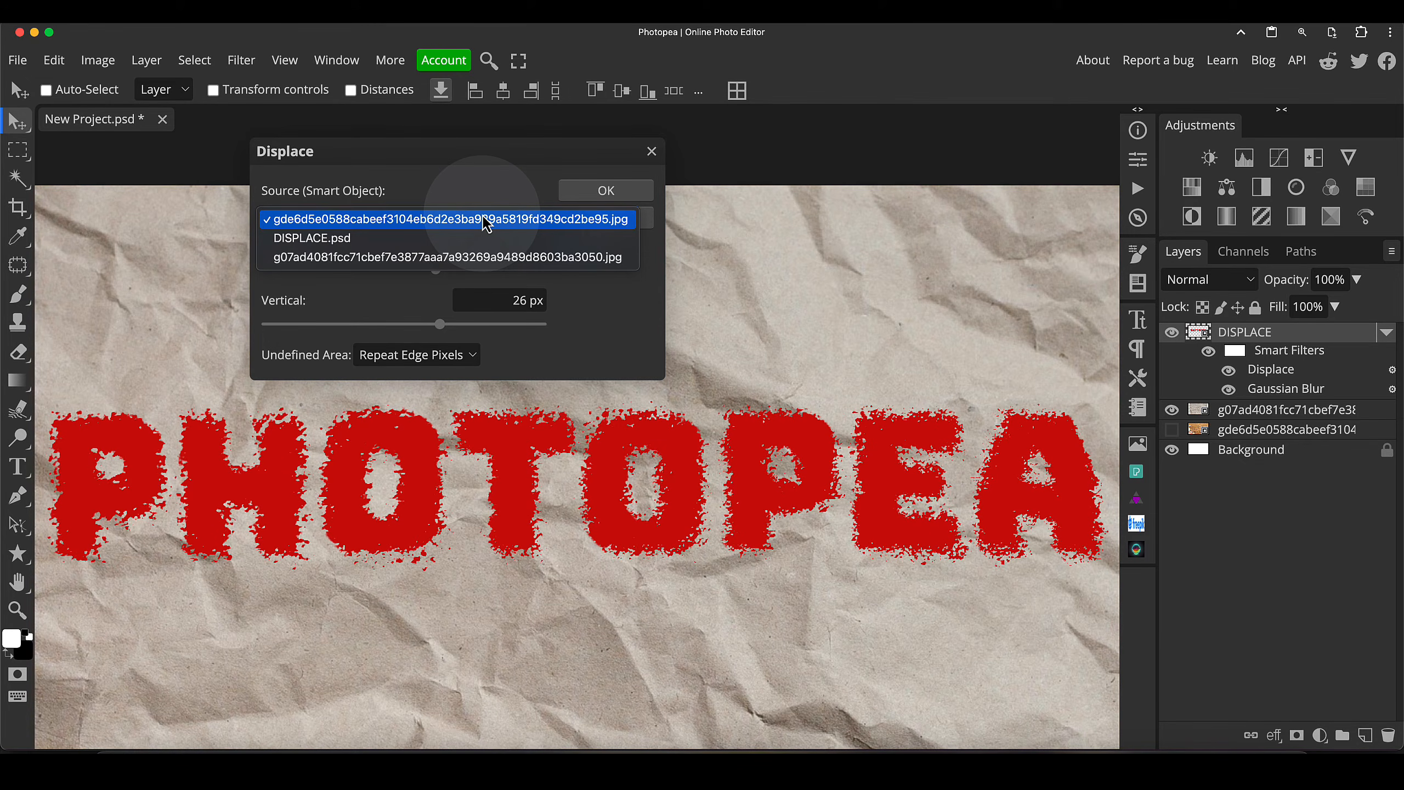
pyautogui.click(387, 259)
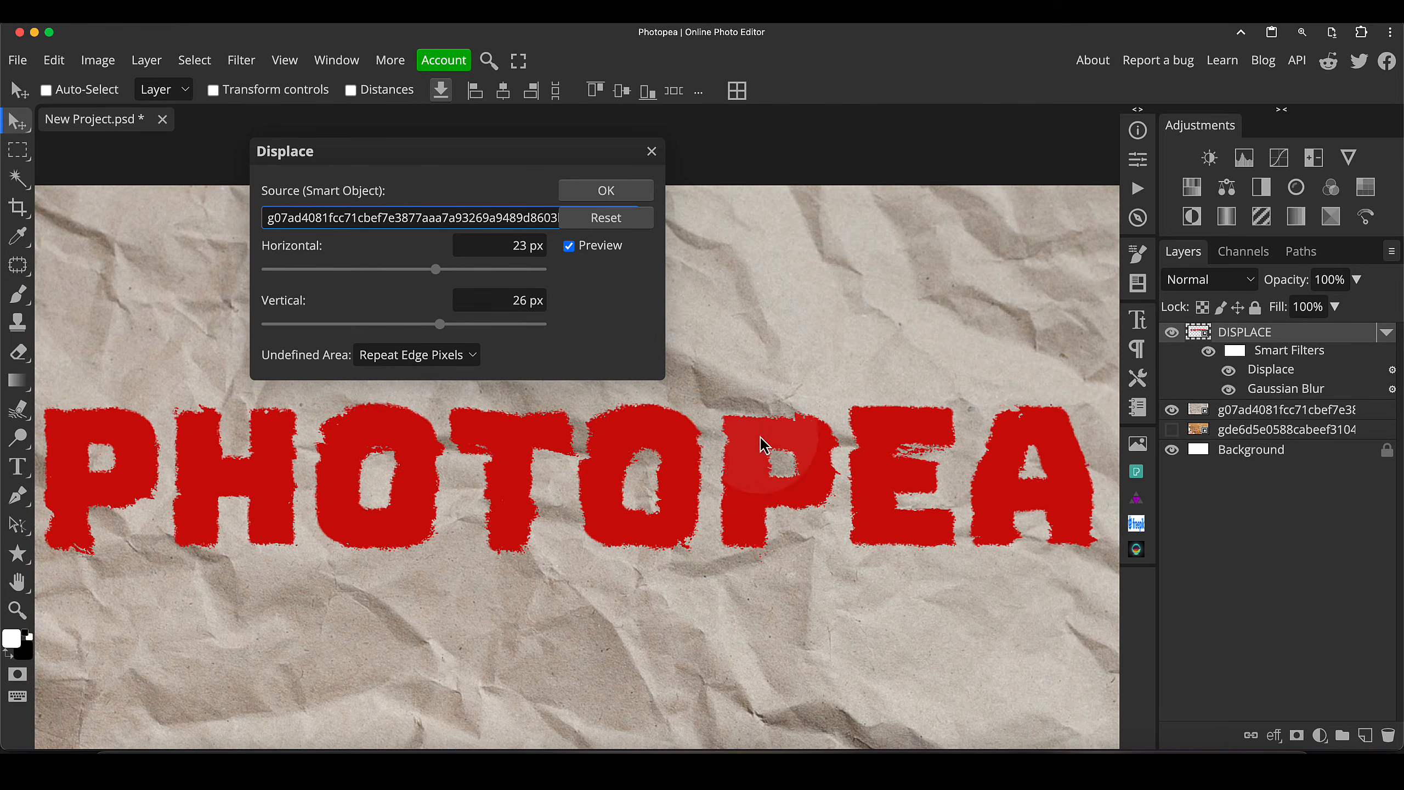
pyautogui.moveTo(436, 269); pyautogui.dragTo(441, 275)
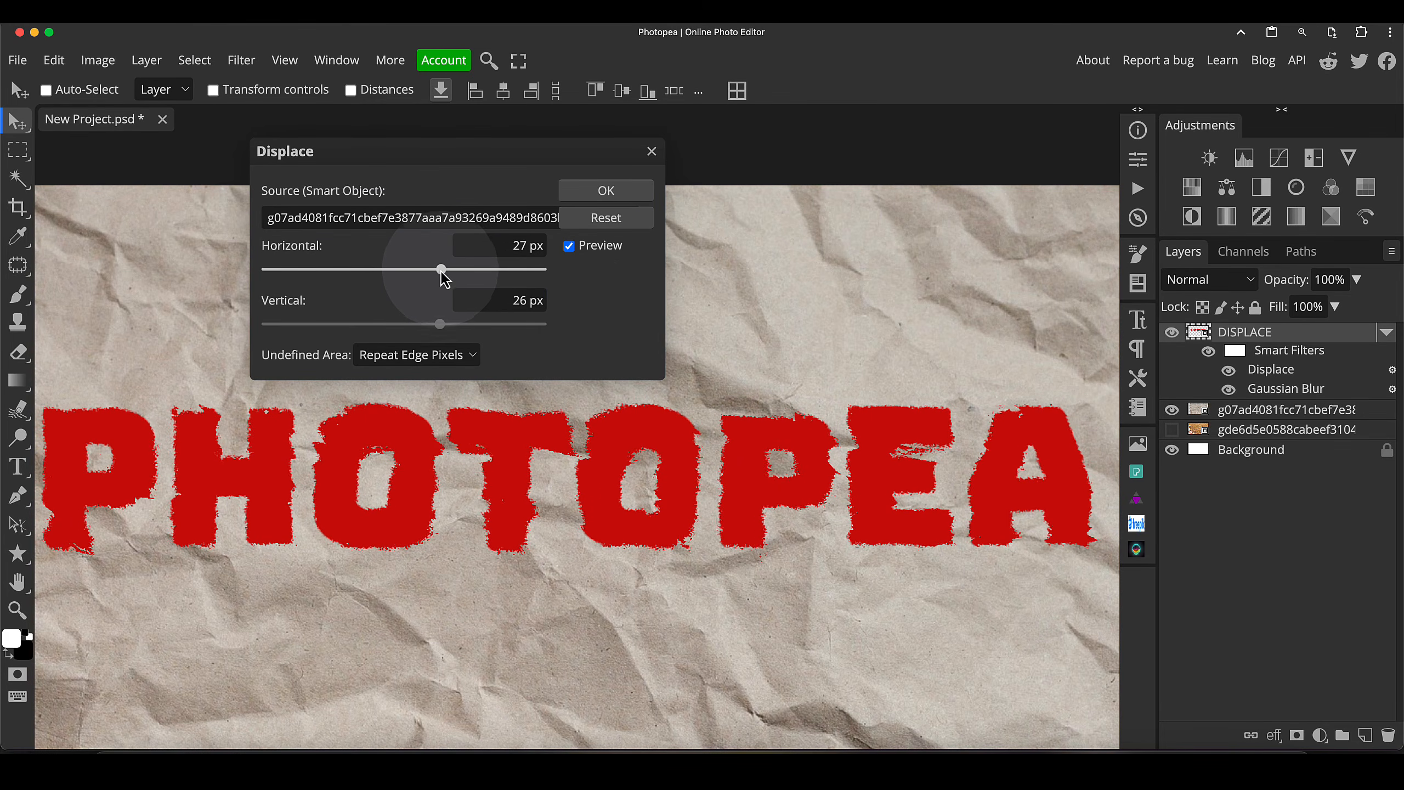
pyautogui.moveTo(440, 325); pyautogui.dragTo(426, 324)
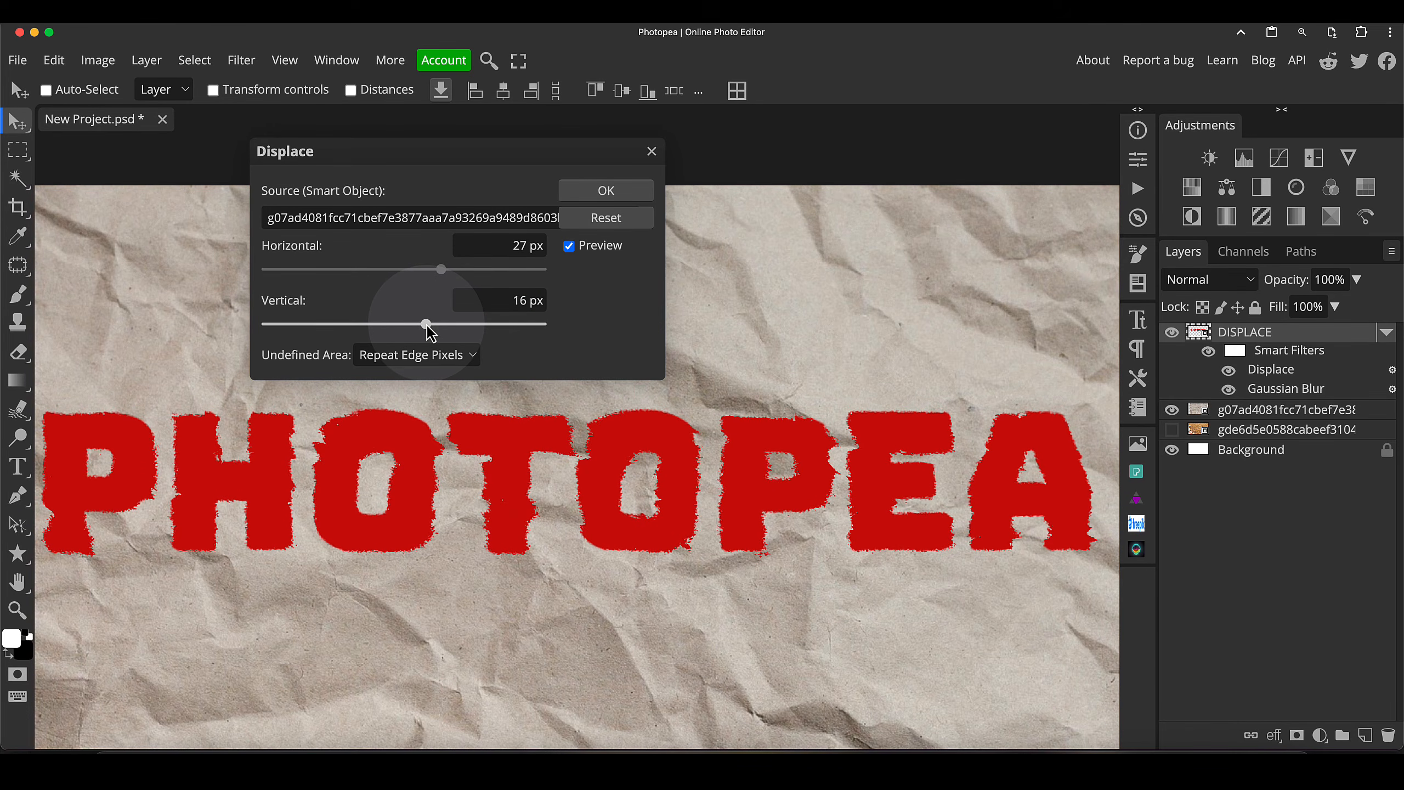
pyautogui.click(614, 191)
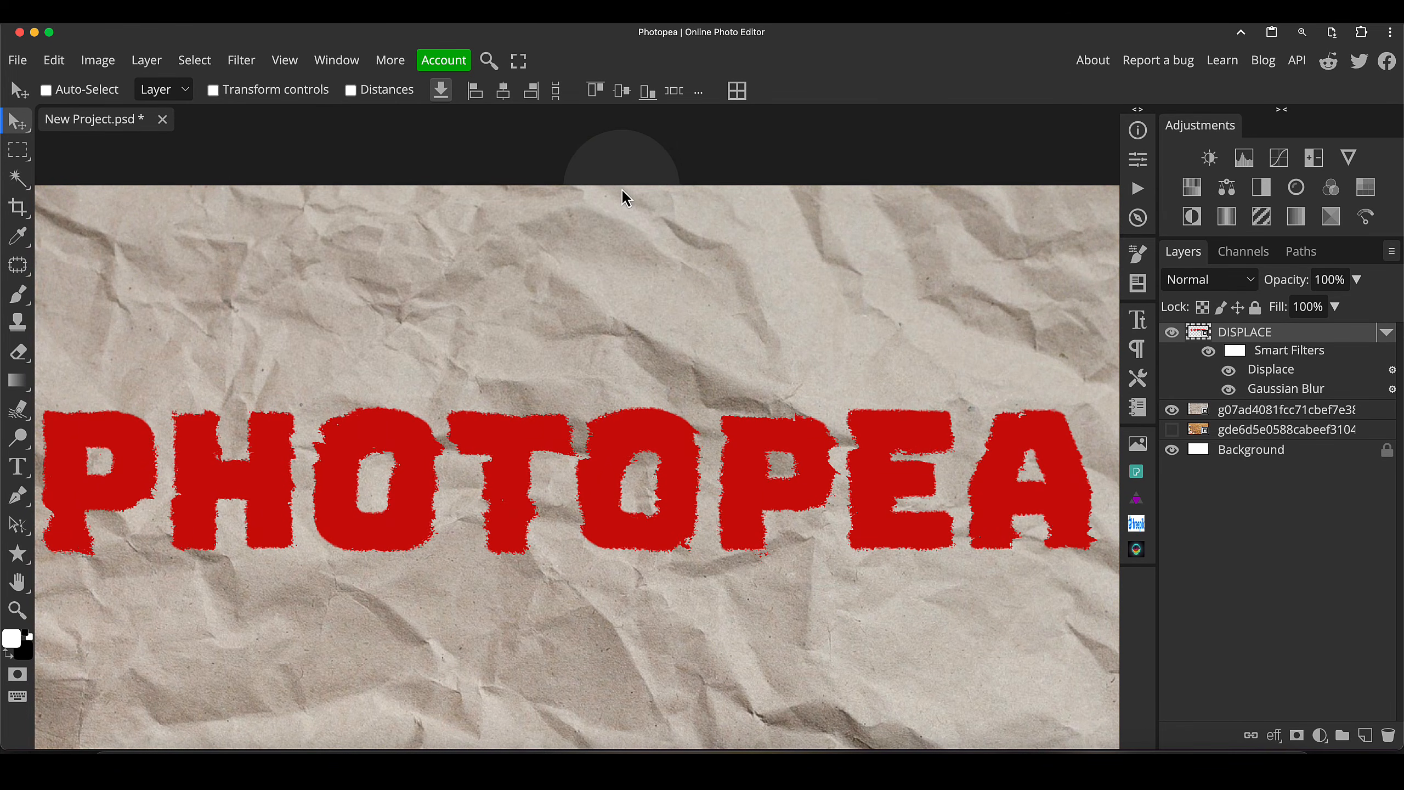
# Hide the crumpled-paper layer, showing it once more to compare the displaced text with and without the paper behind it
pyautogui.click(1173, 411)
pyautogui.press('z')
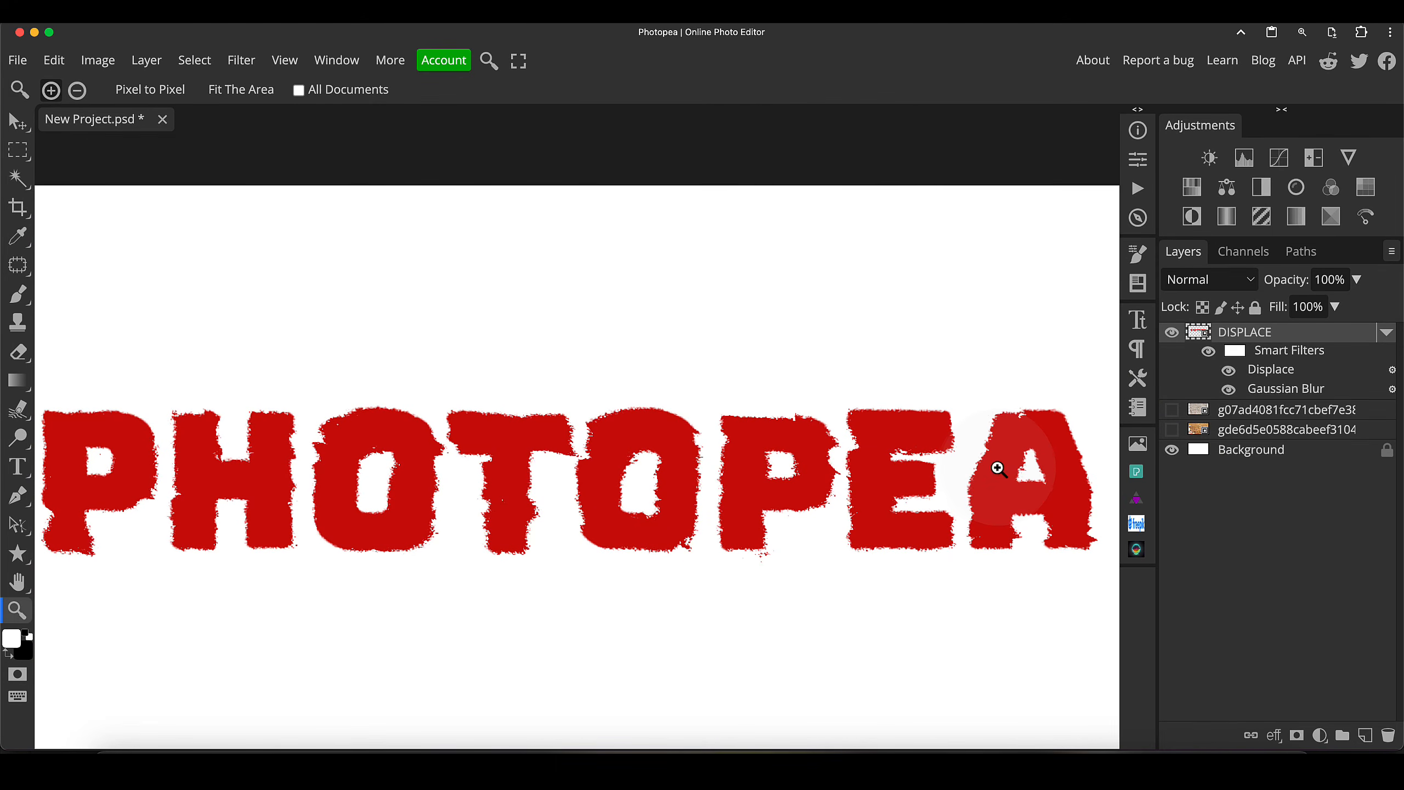
pyautogui.scroll(-4, 995, 470)
pyautogui.scroll(1, 995, 471)
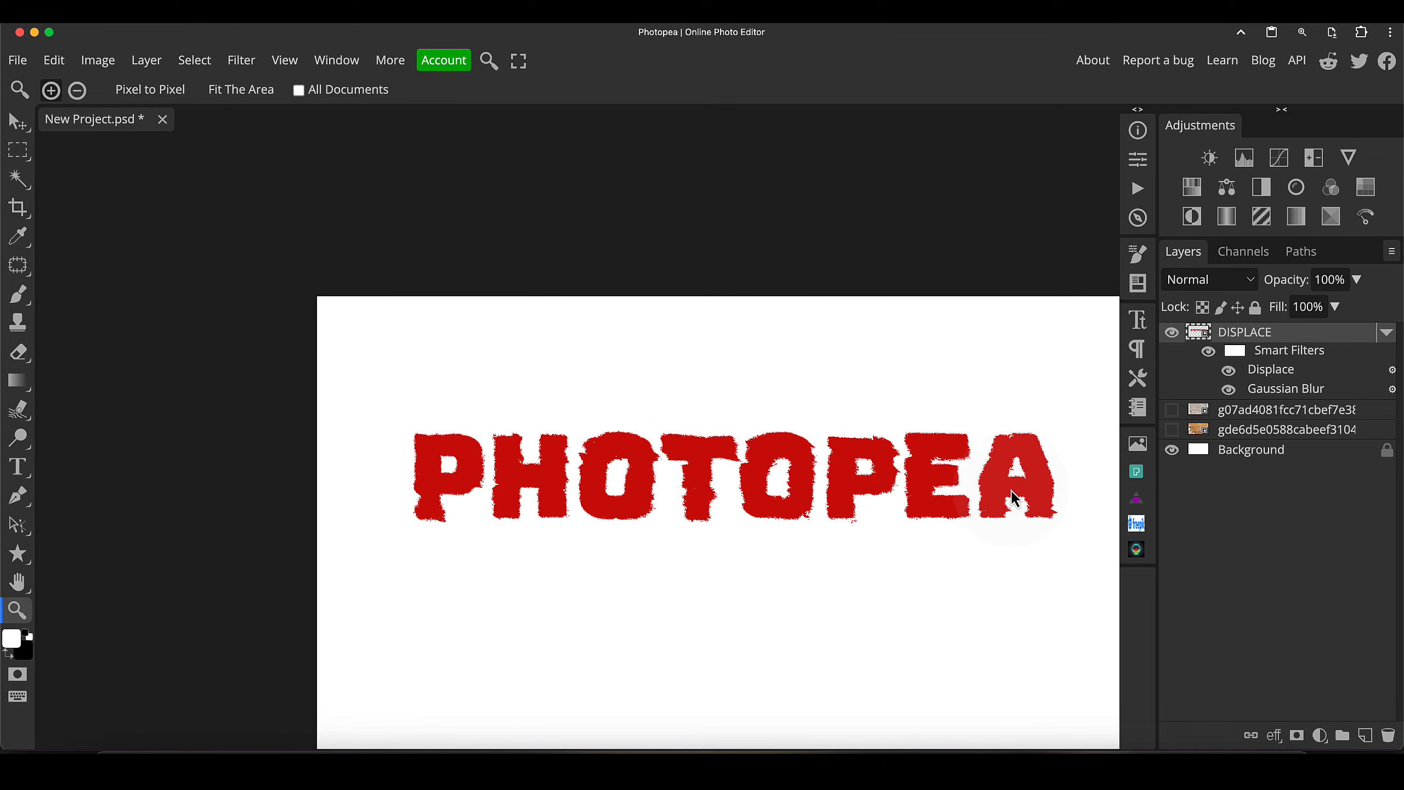
pyautogui.click(1172, 409)
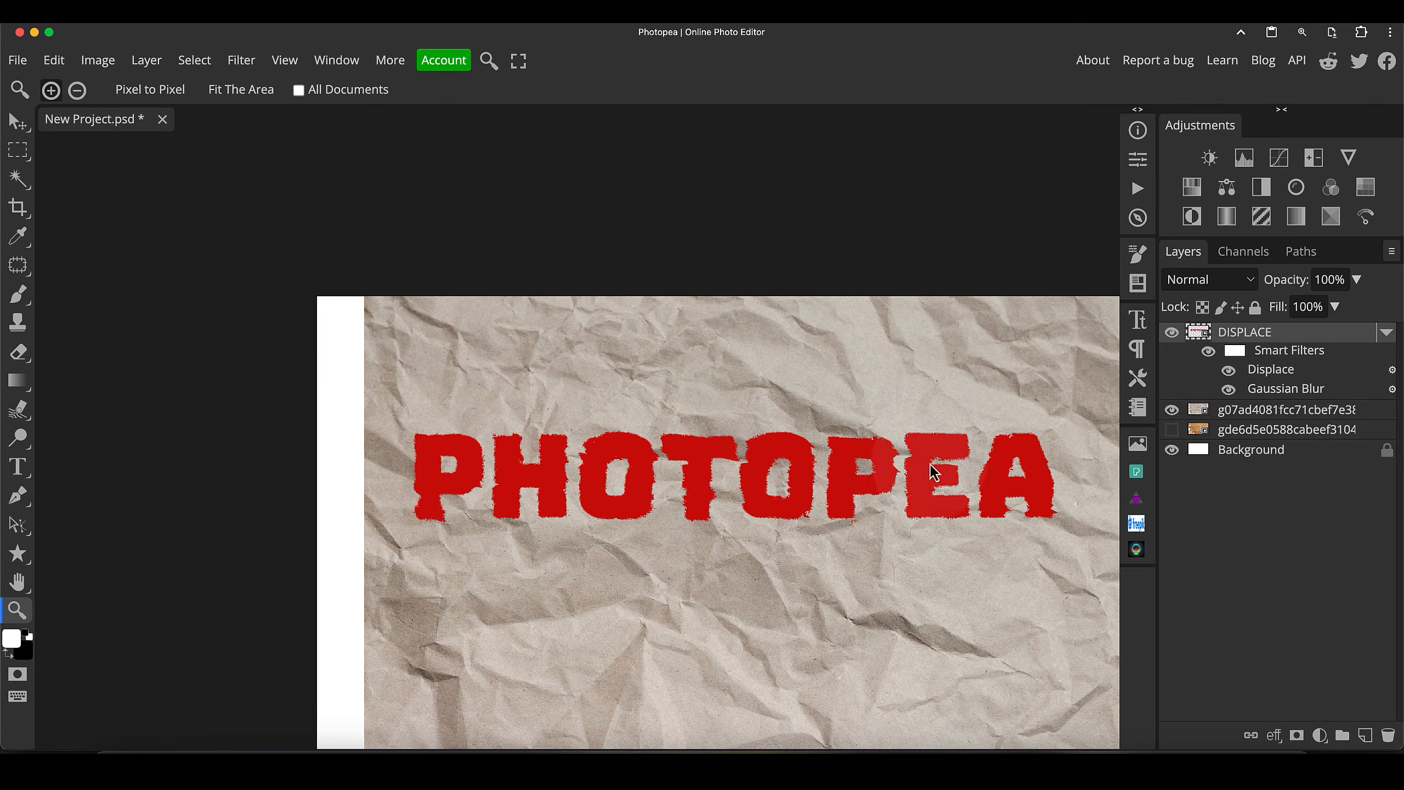
pyautogui.click(1172, 410)
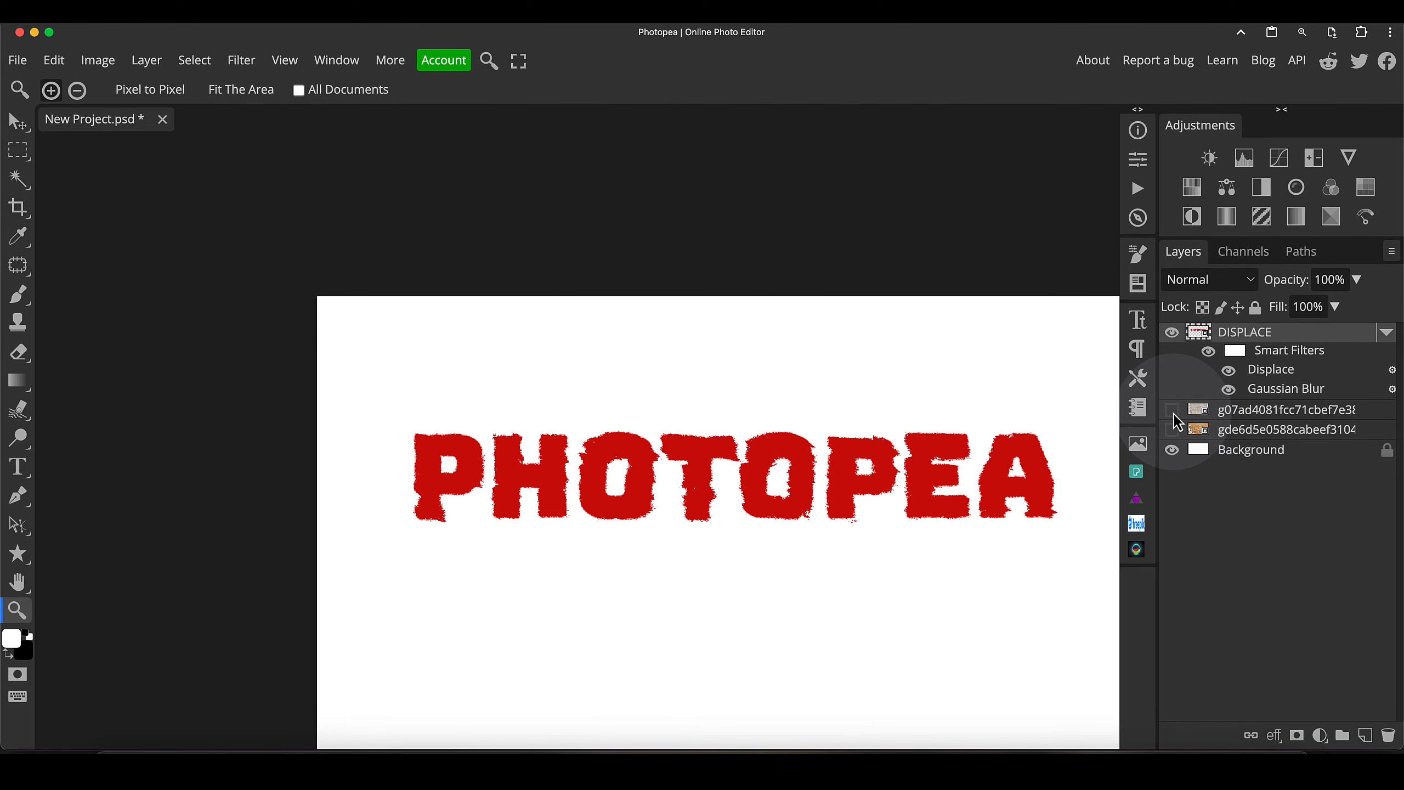
pyautogui.moveTo(989, 499); pyautogui.dragTo(928, 441)
pyautogui.scroll(5, 620, 407)
pyautogui.scroll(-4, 630, 407)
pyautogui.hscroll(4, 774, 421)
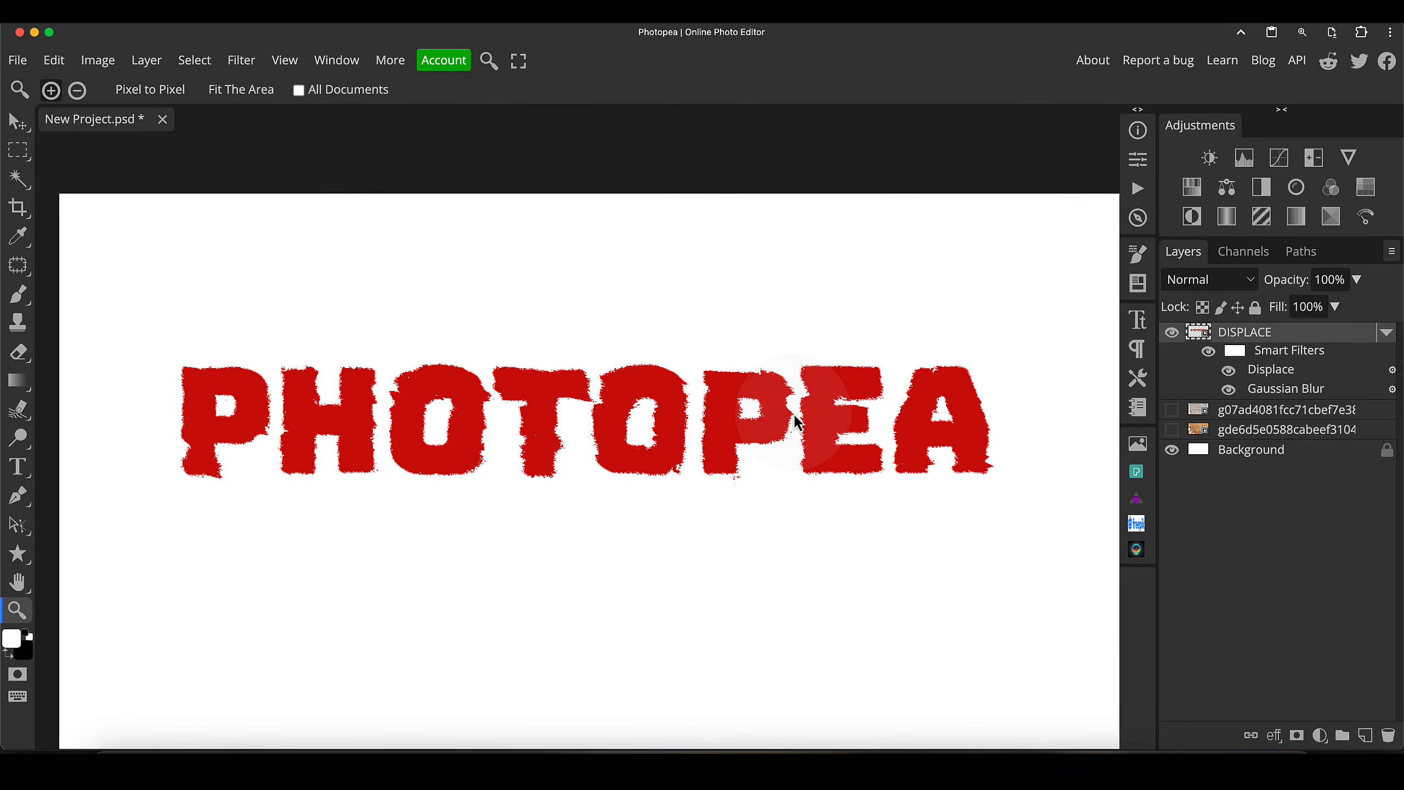